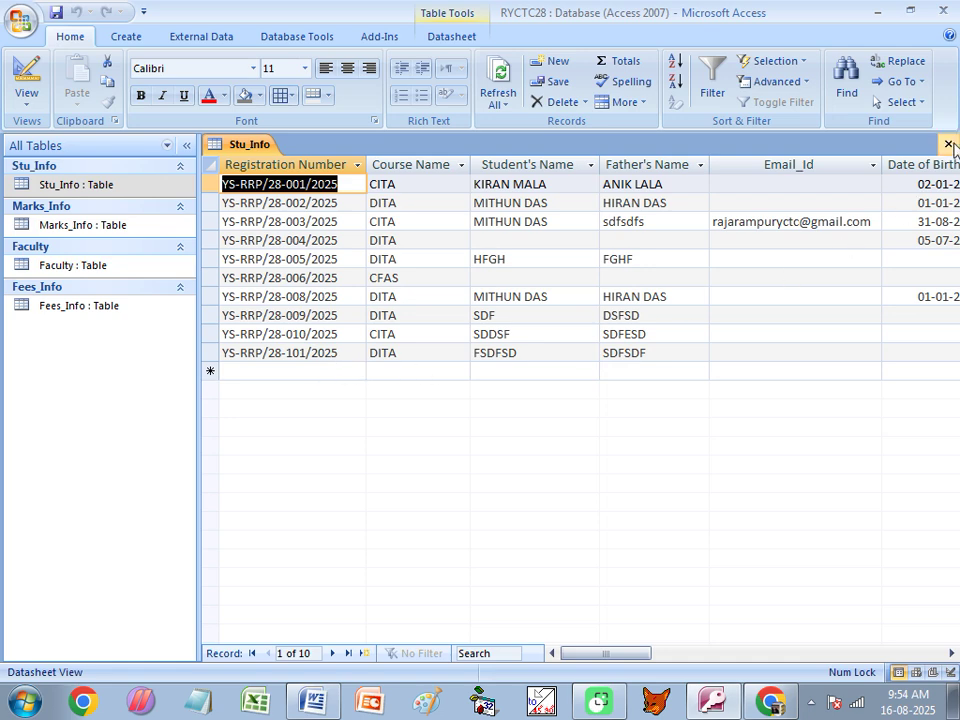
Open the Marks_Info table to view its R001 record with marks 100, 0, 85 and practical 88.
left_click(65, 222)
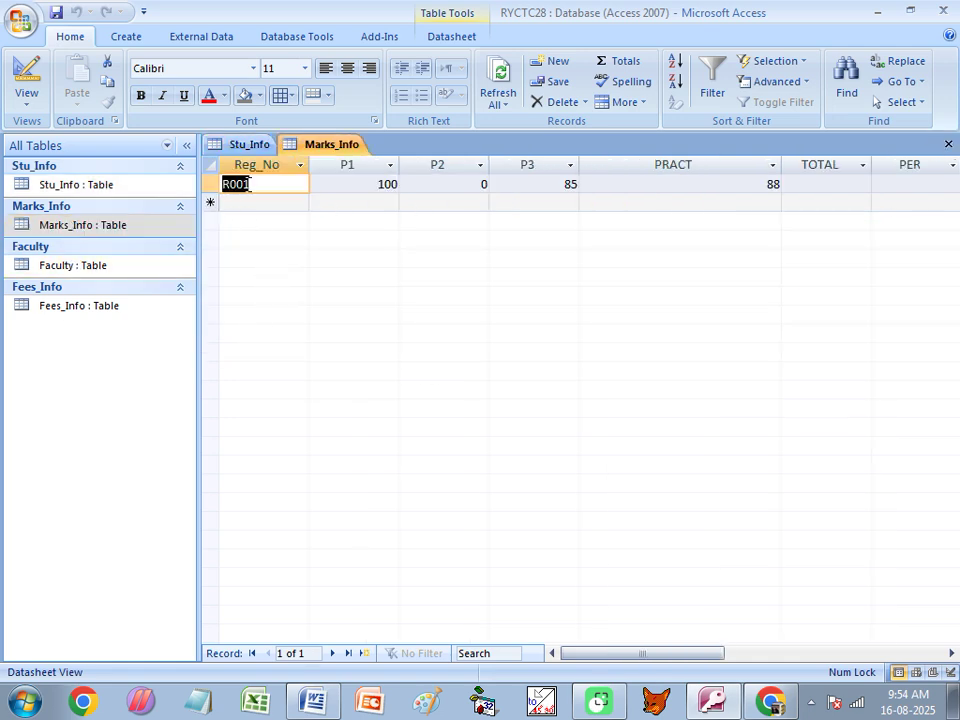
Select the existing R001 registration number in the Marks_Info datasheet.
left_click(280, 184)
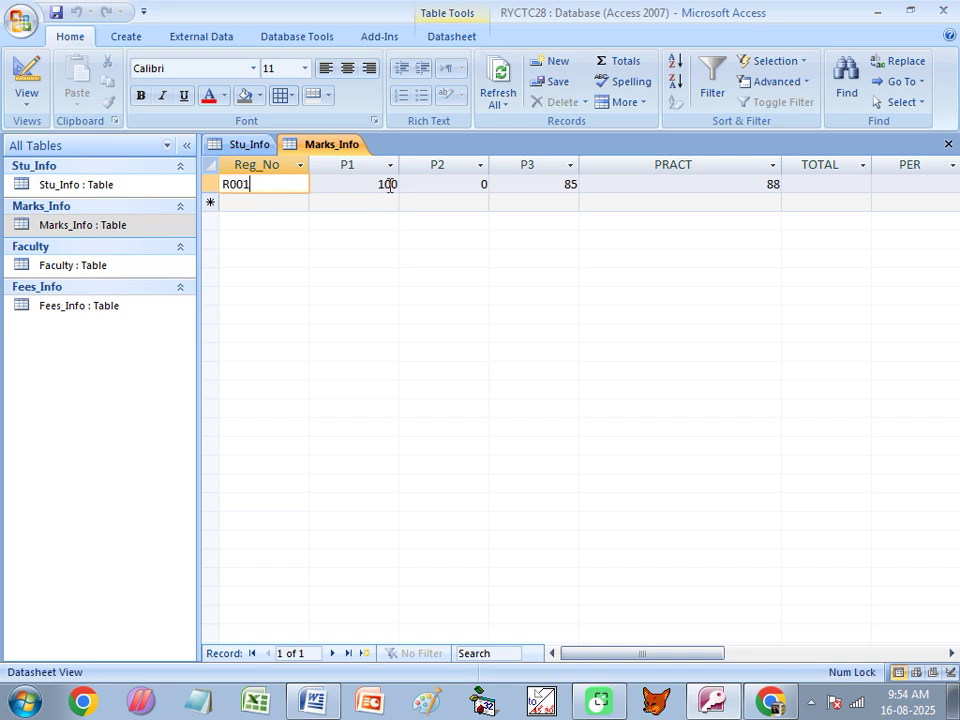
left_click(270, 206)
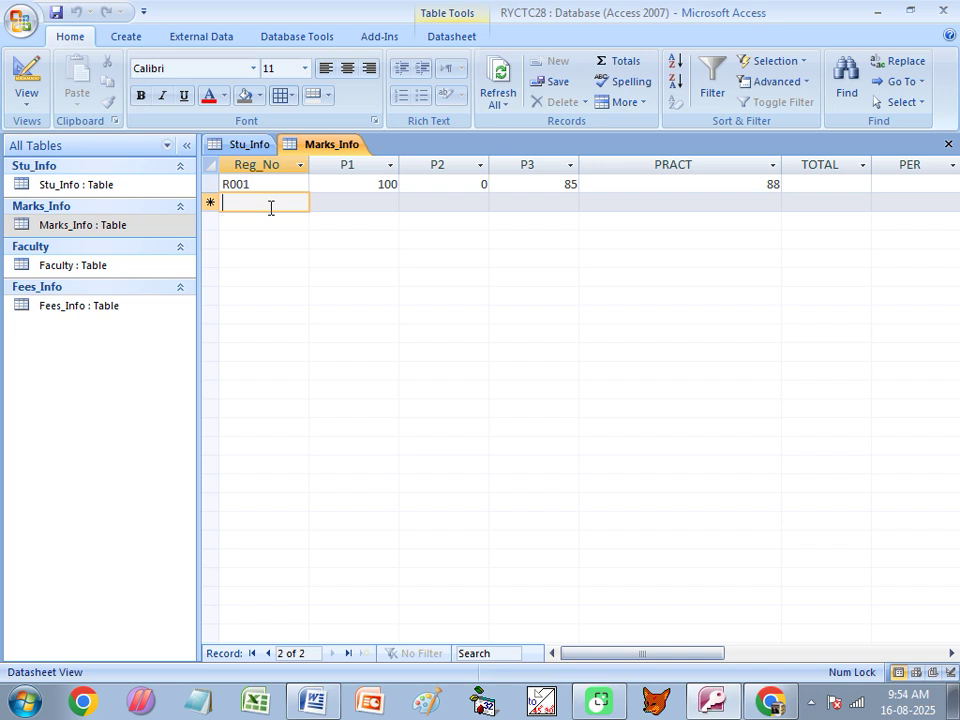
left_click(260, 188)
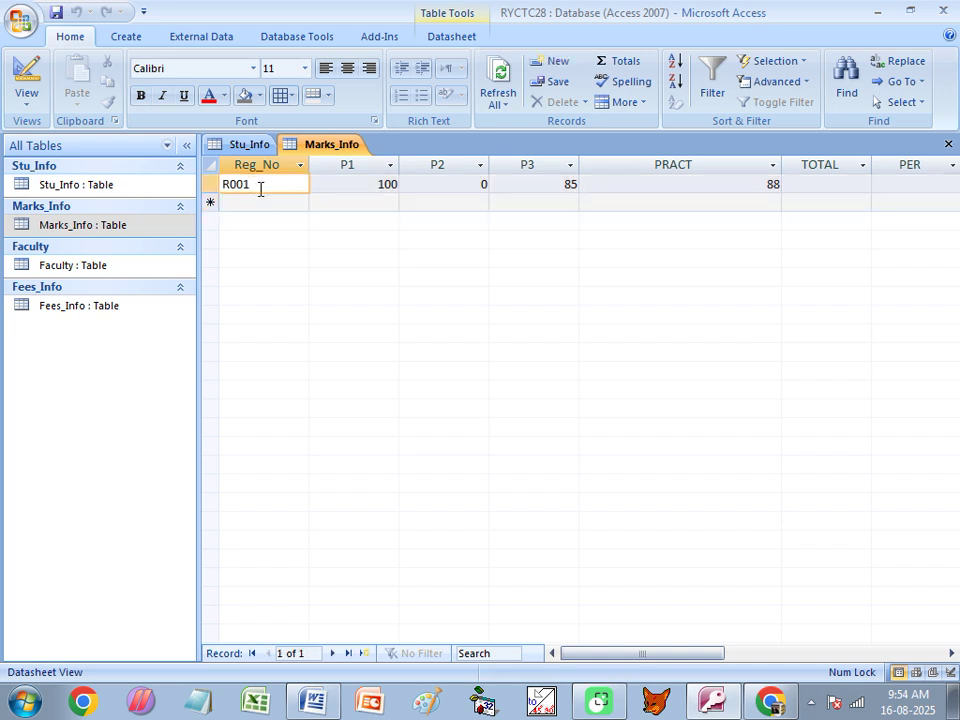
double_click(259, 188)
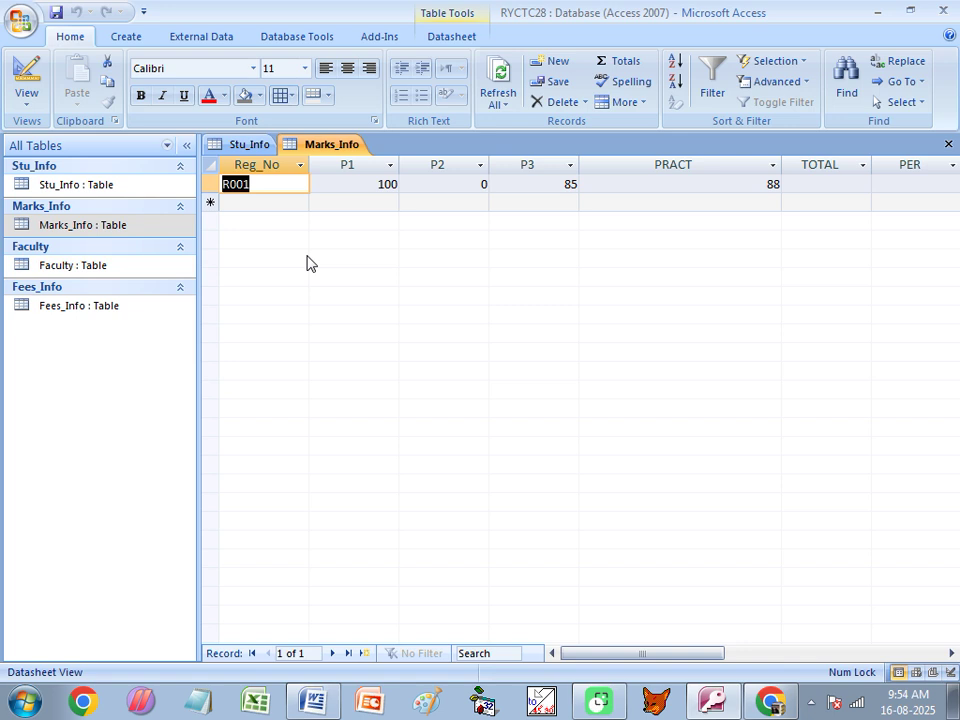
Add record R0125 with P1 56, P2 58, P3 54 and PRACT 55.
left_click(263, 206)
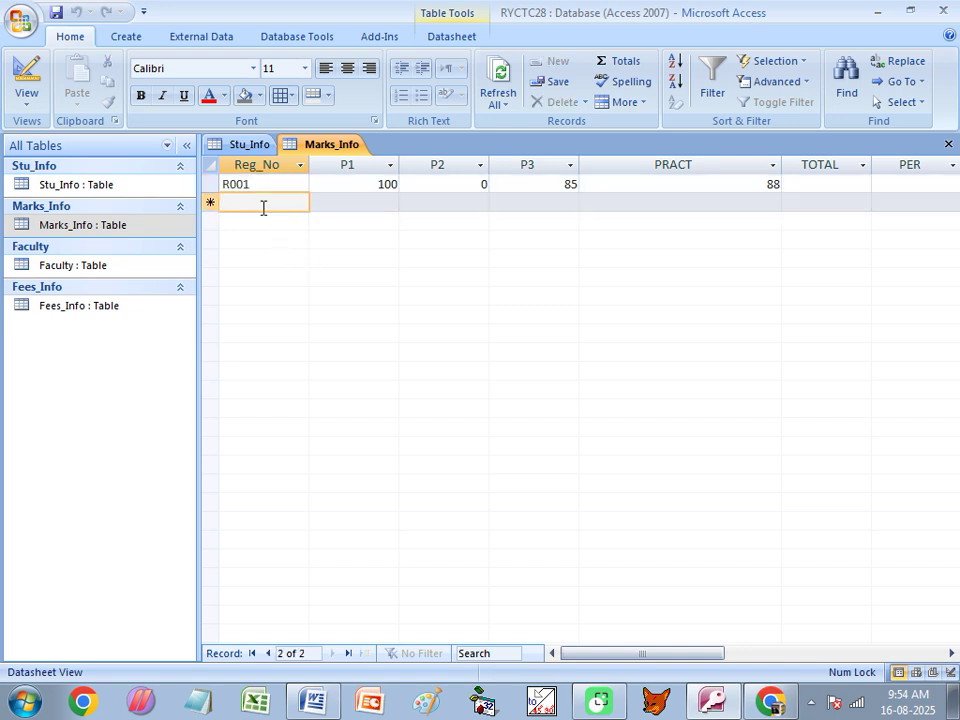
type("R0125")
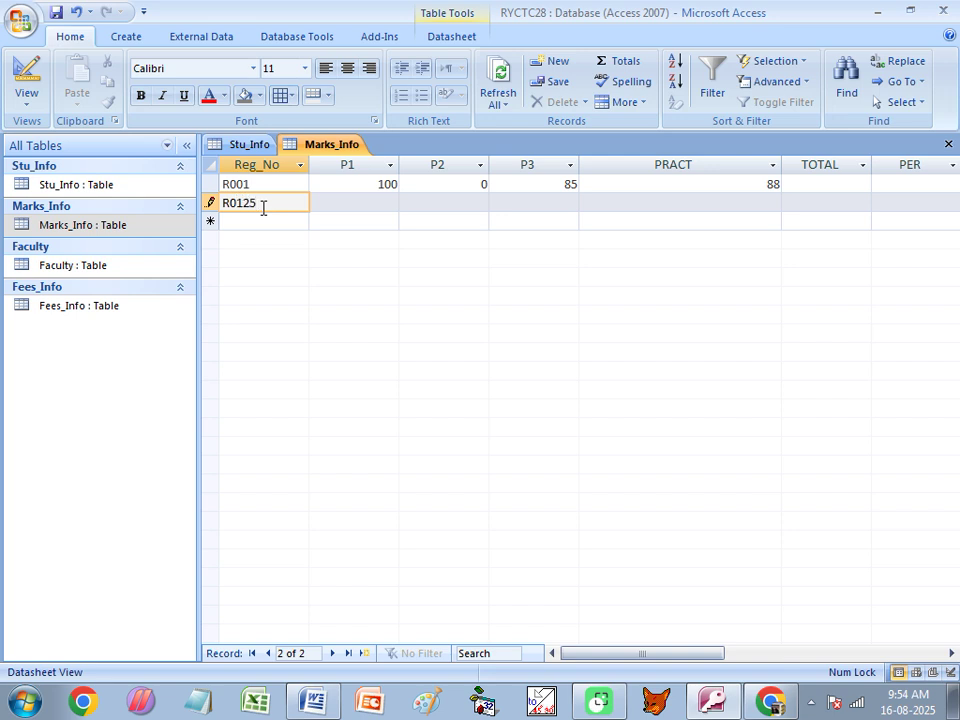
key("Tab")
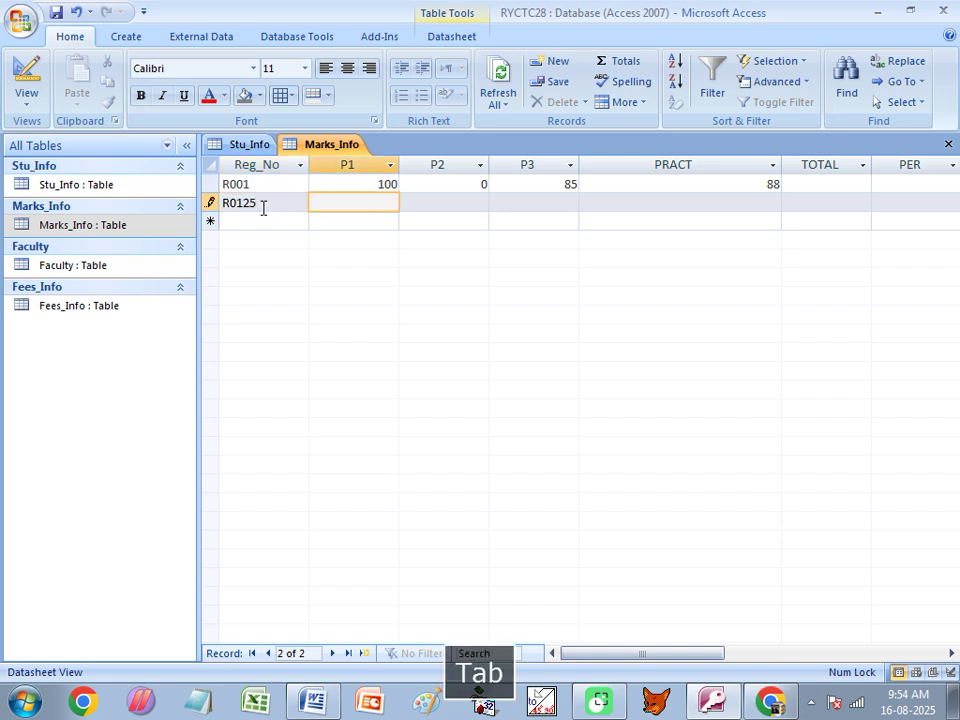
type("56")
key("Tab")
type("58")
key("Tab")
type("54")
key("Tab")
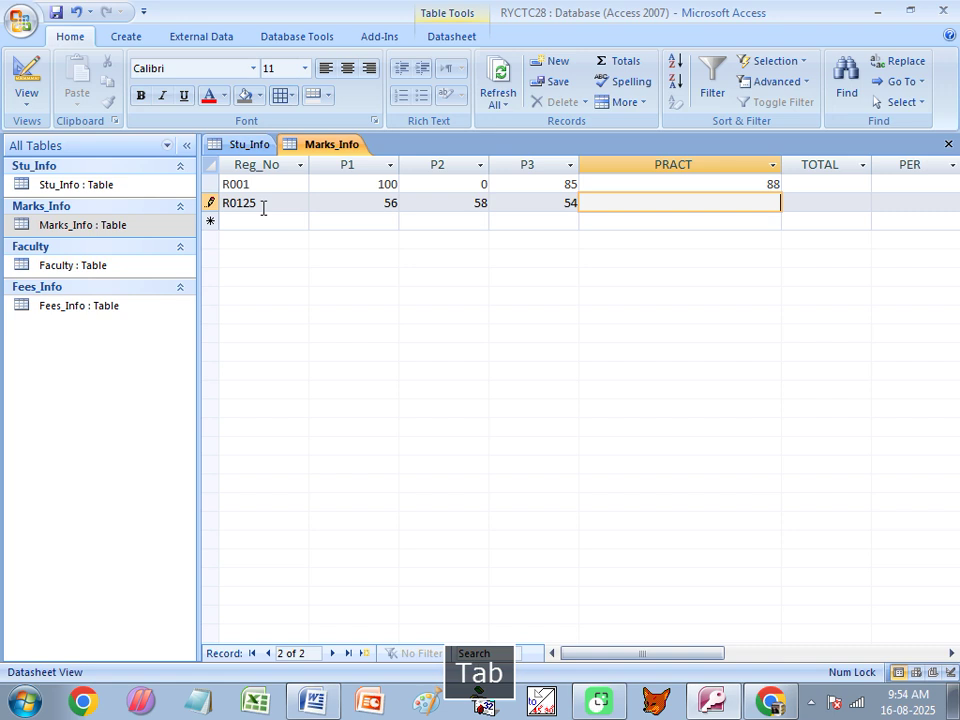
type("55")
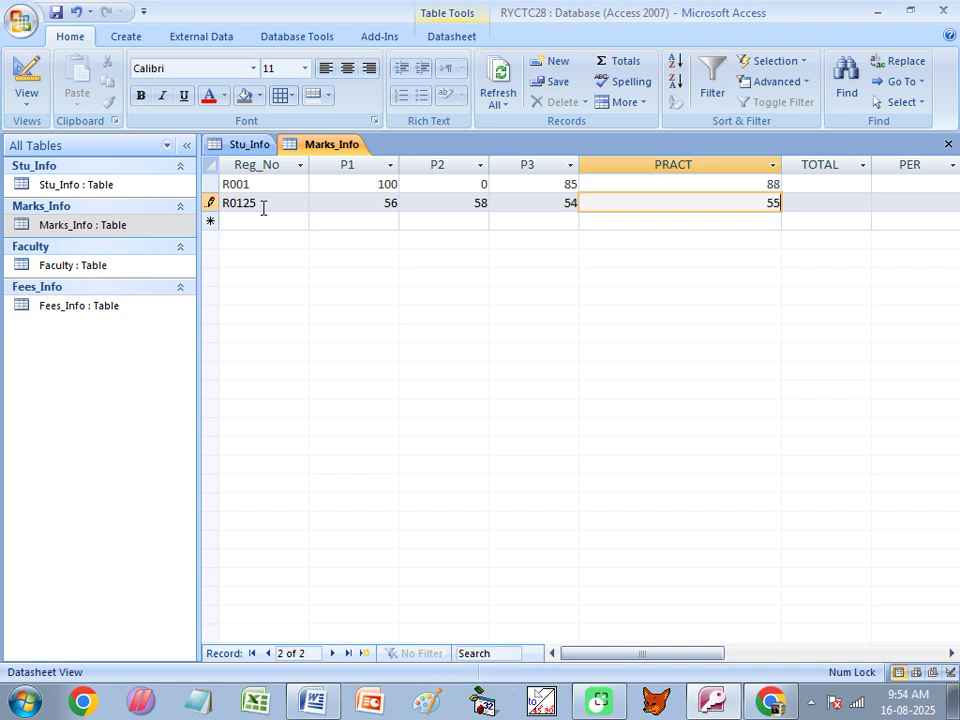
key("Down")
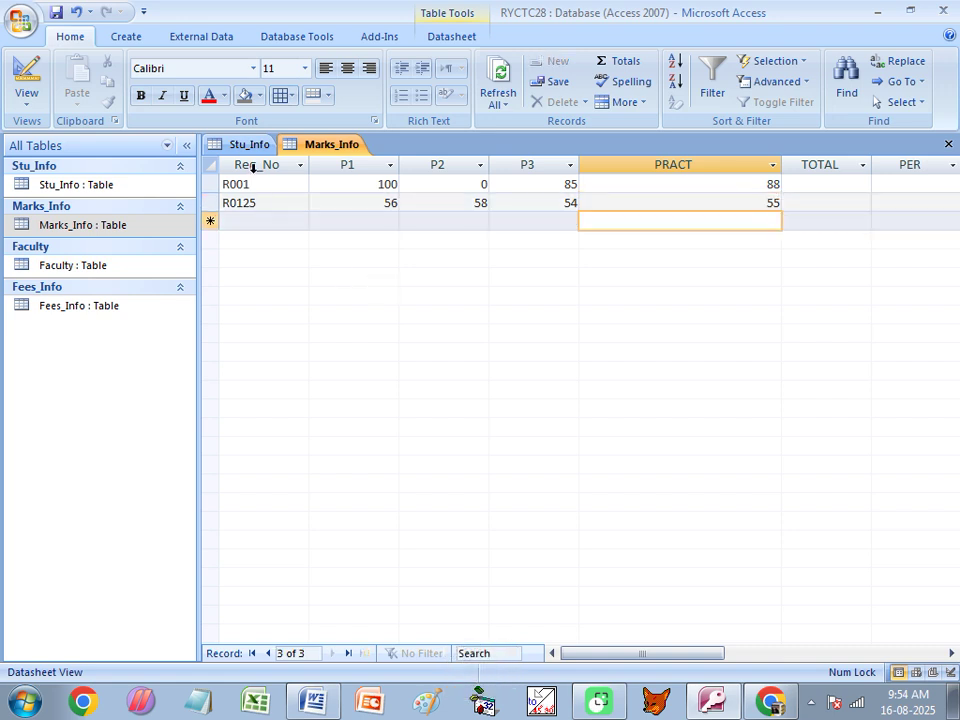
Select the new R0125 value, then return to the Stu_Info table.
left_click(257, 221)
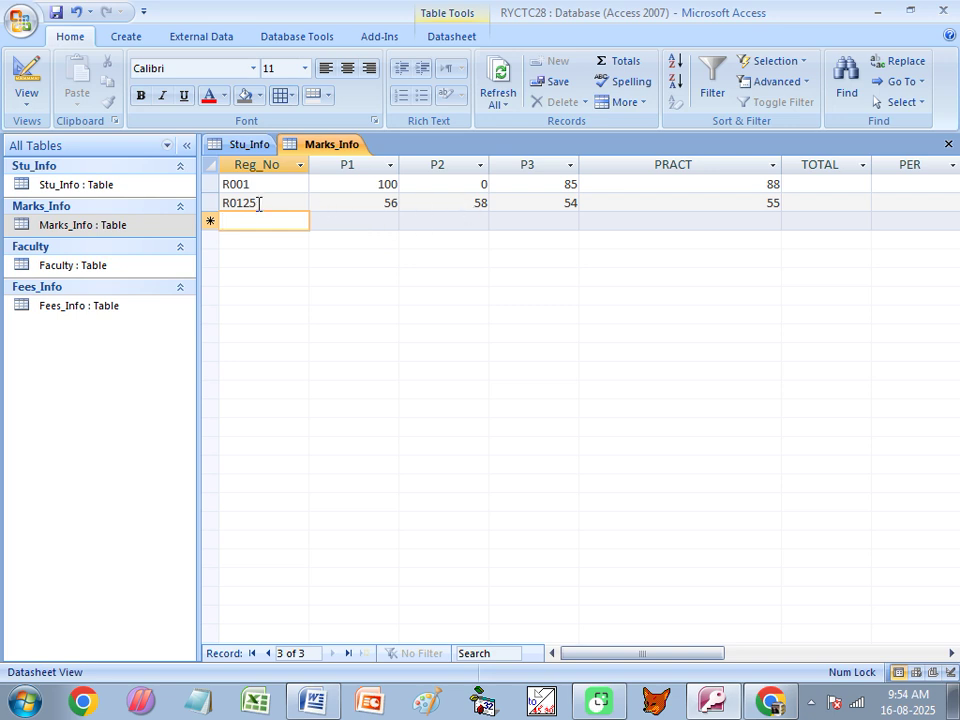
double_click(258, 204)
left_click(248, 147)
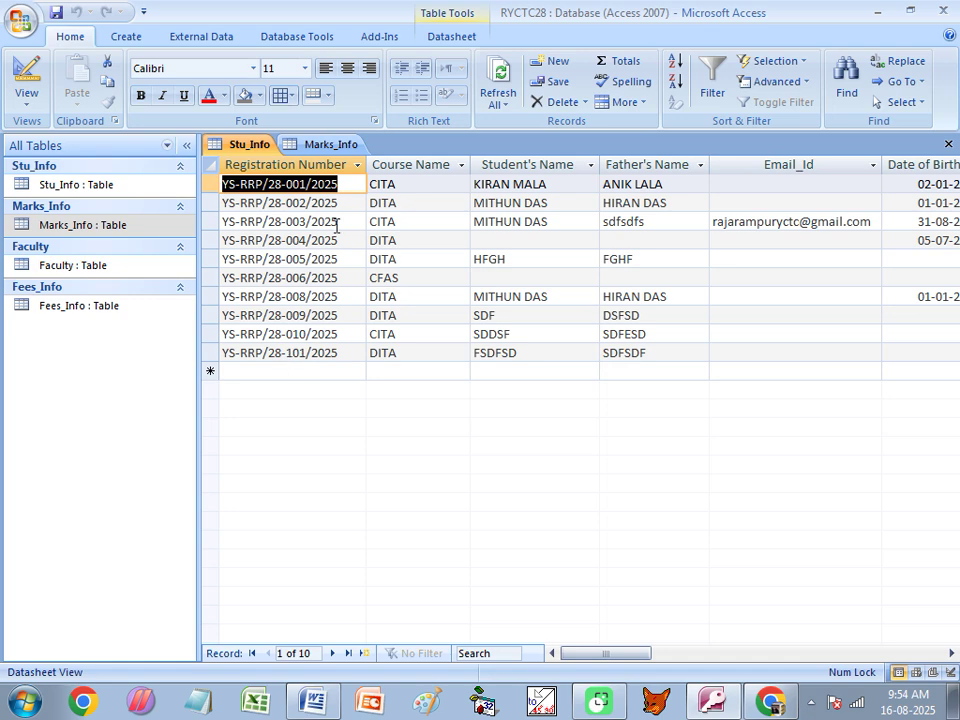
Go back to Marks_Info, then open Fees_Info to view its Admission Fees record.
left_click(347, 147)
left_click(267, 206)
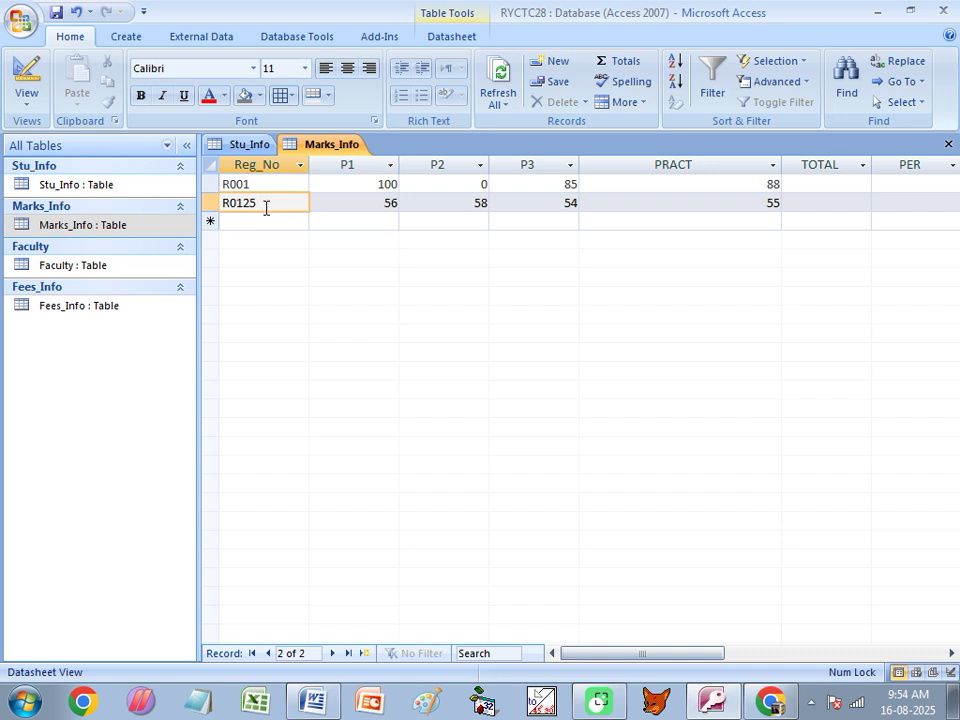
double_click(55, 307)
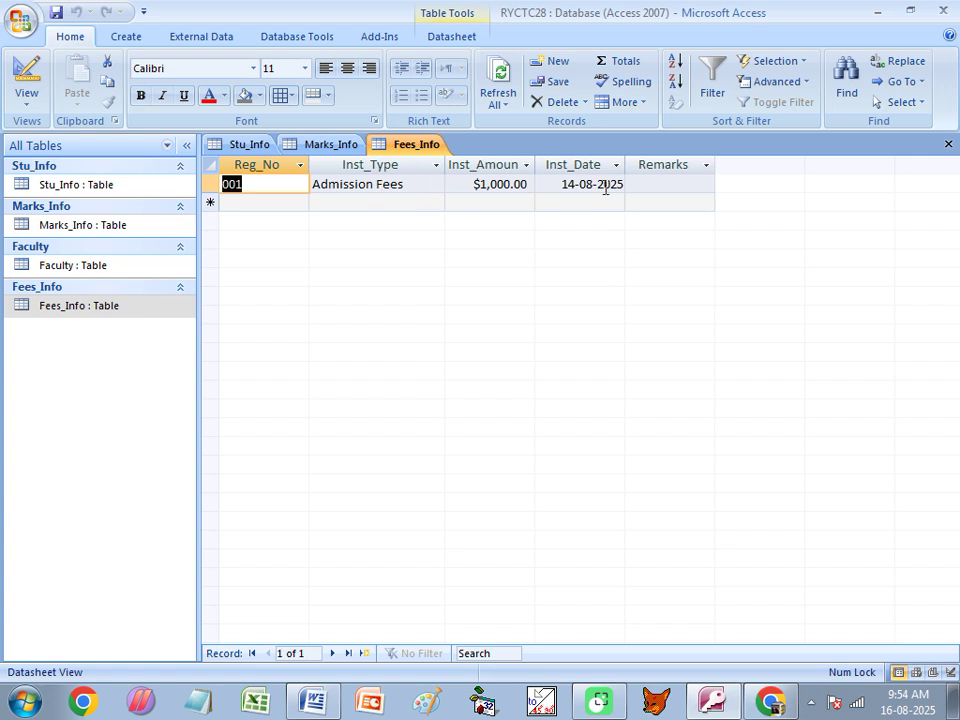
left_click(266, 203)
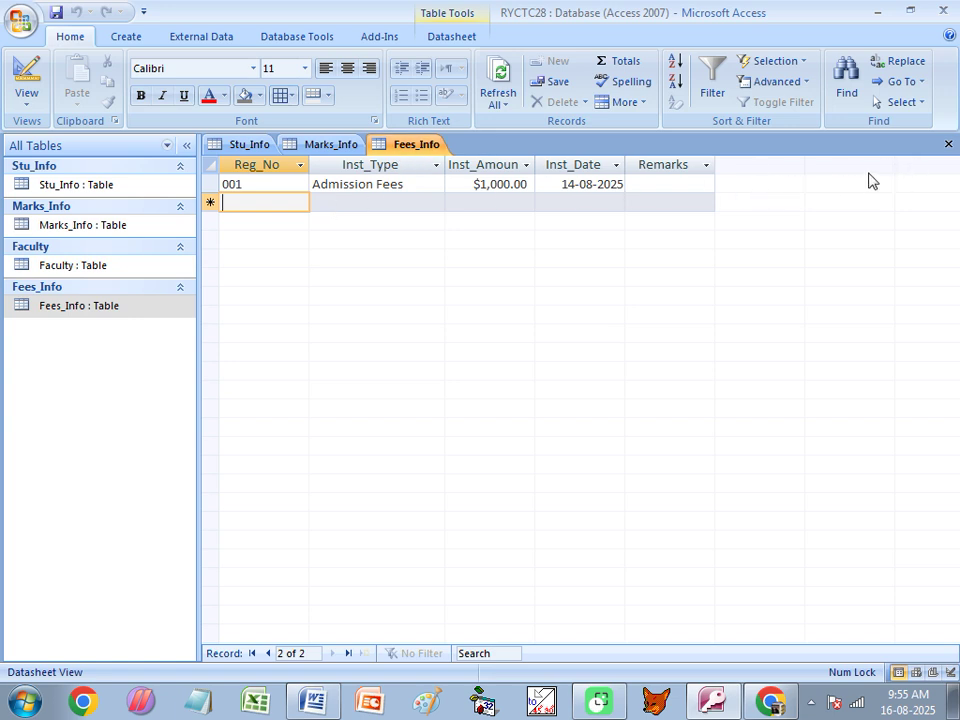
Close the Fees_Info, Marks_Info and Stu_Info tables.
left_click(948, 146)
left_click(948, 146)
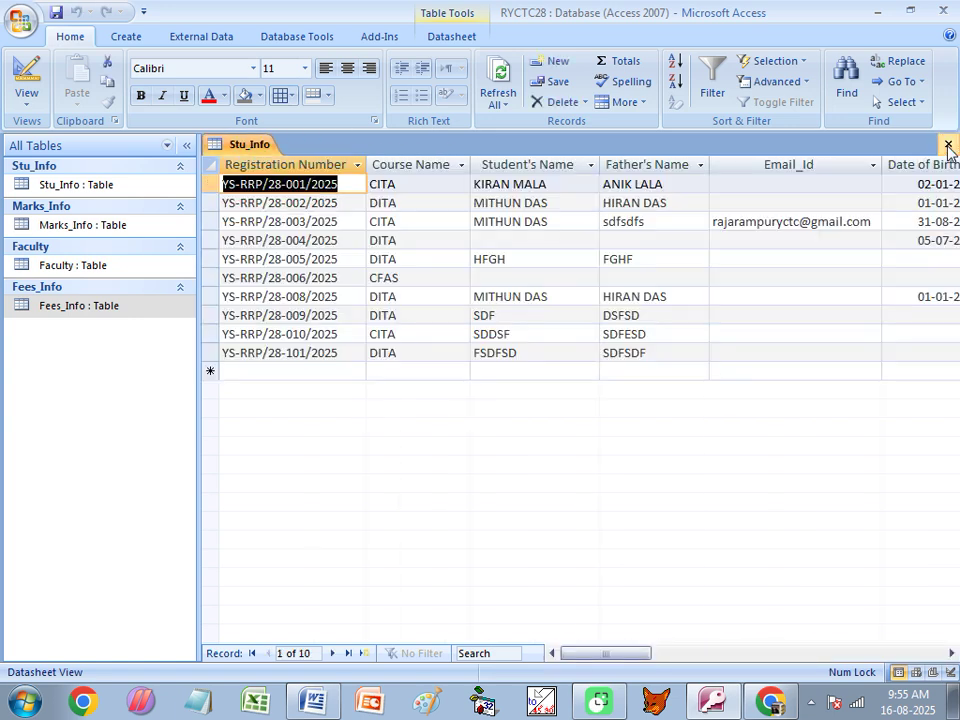
left_click(948, 146)
left_click(98, 187)
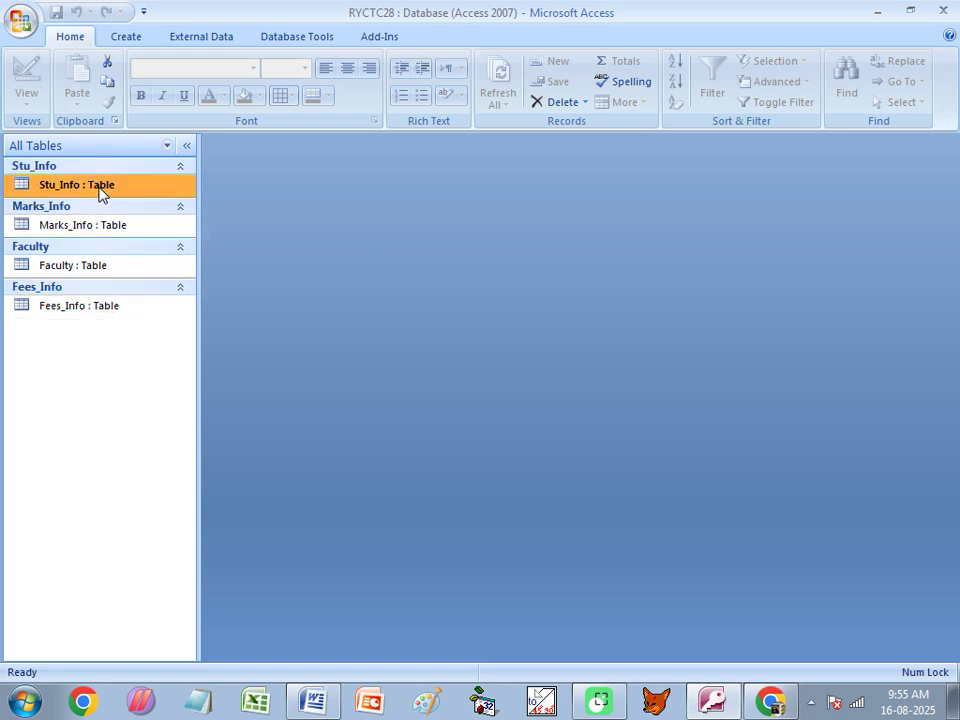
left_click(77, 237)
left_click(64, 268)
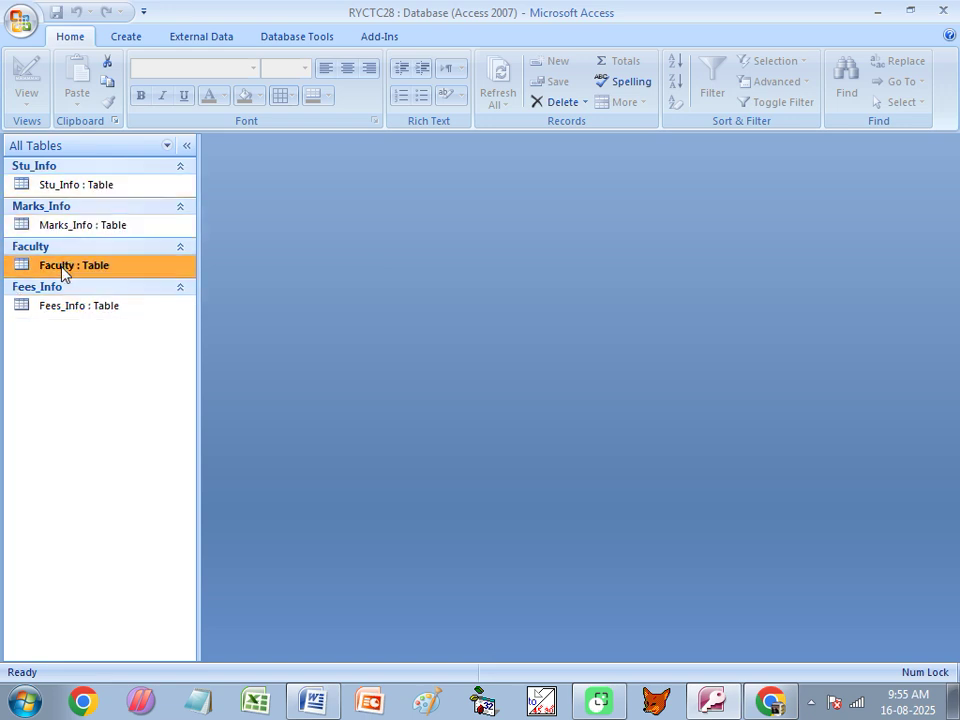
left_click(53, 310)
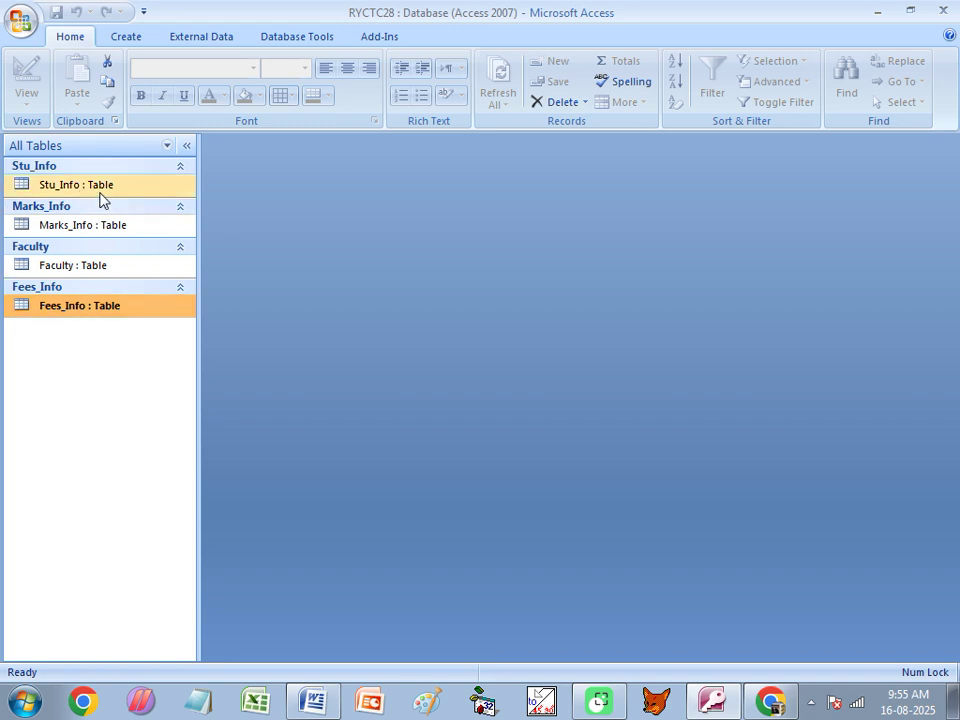
left_click(68, 194)
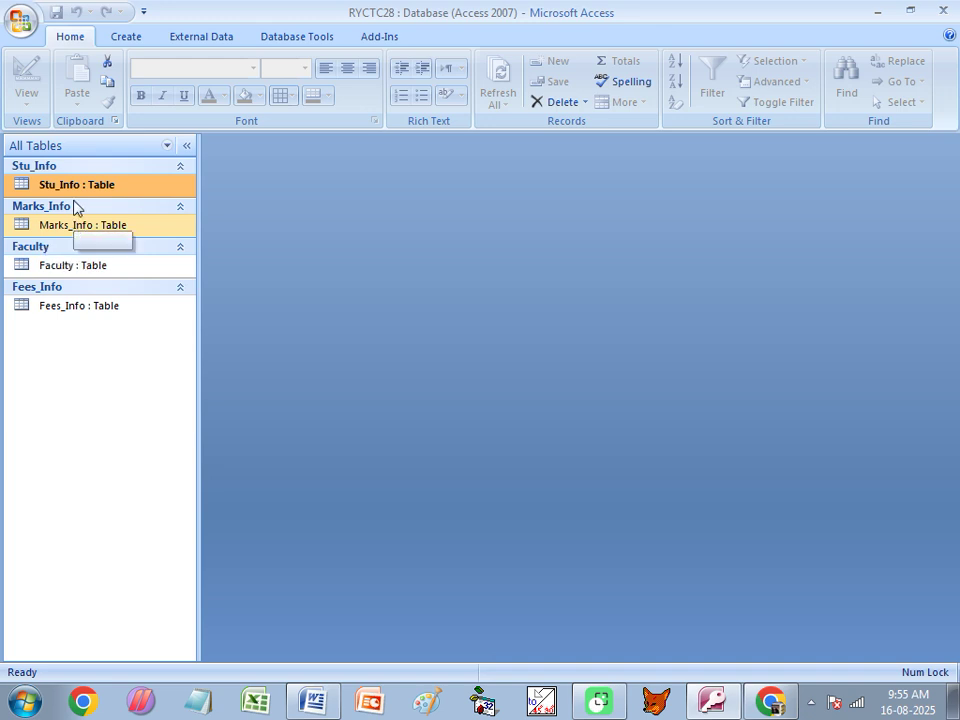
left_click(42, 312)
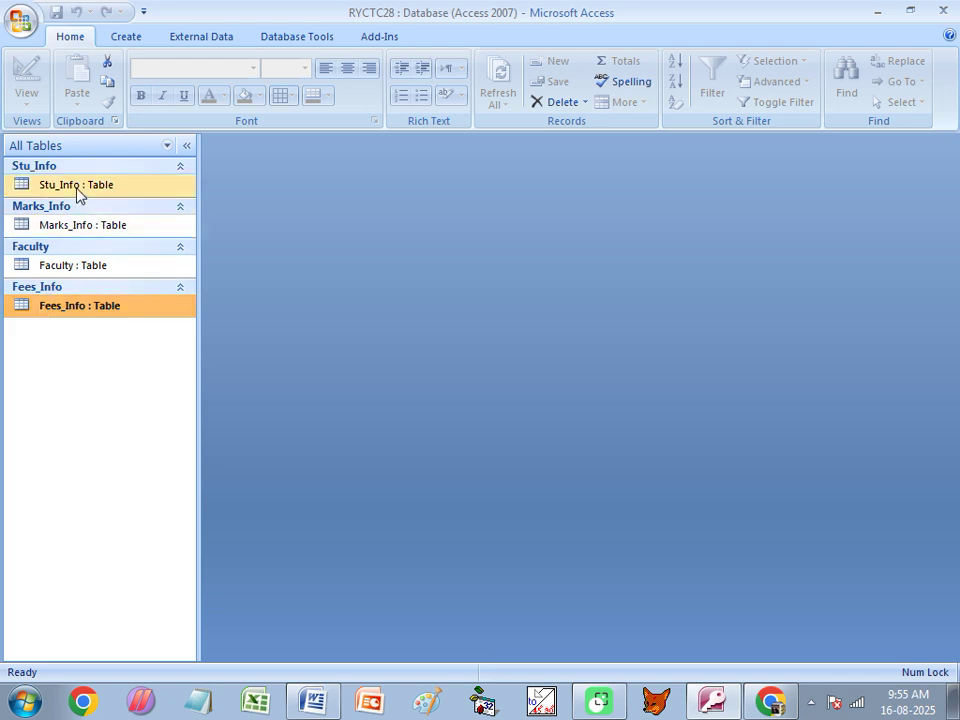
left_click(77, 188)
left_click(71, 226)
left_click(63, 308)
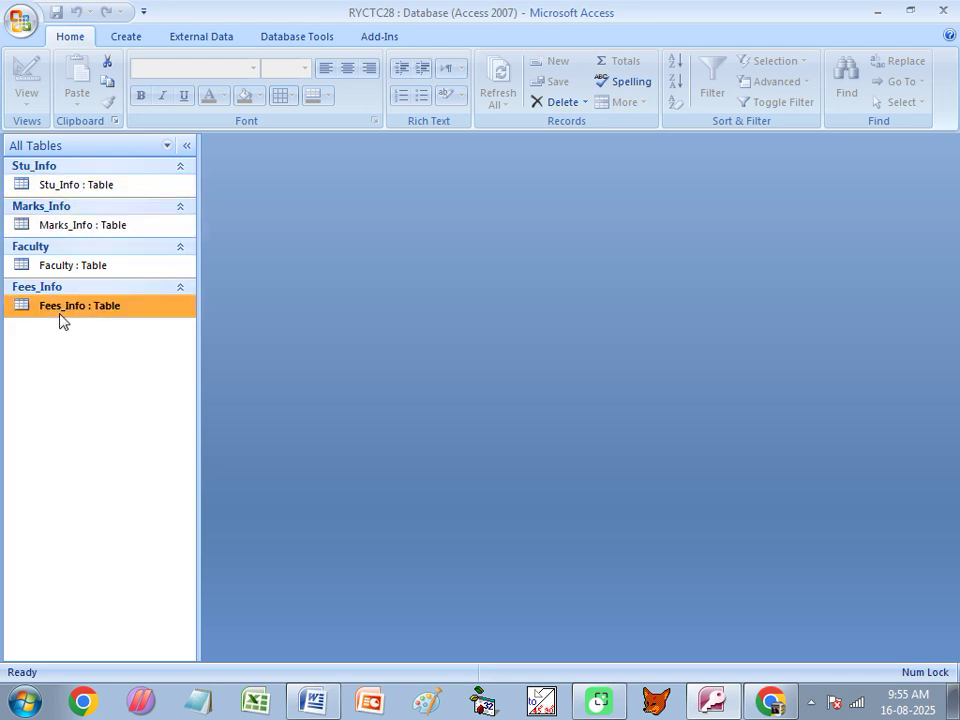
left_click(92, 187)
left_click(45, 228)
left_click(60, 188)
left_click(57, 228)
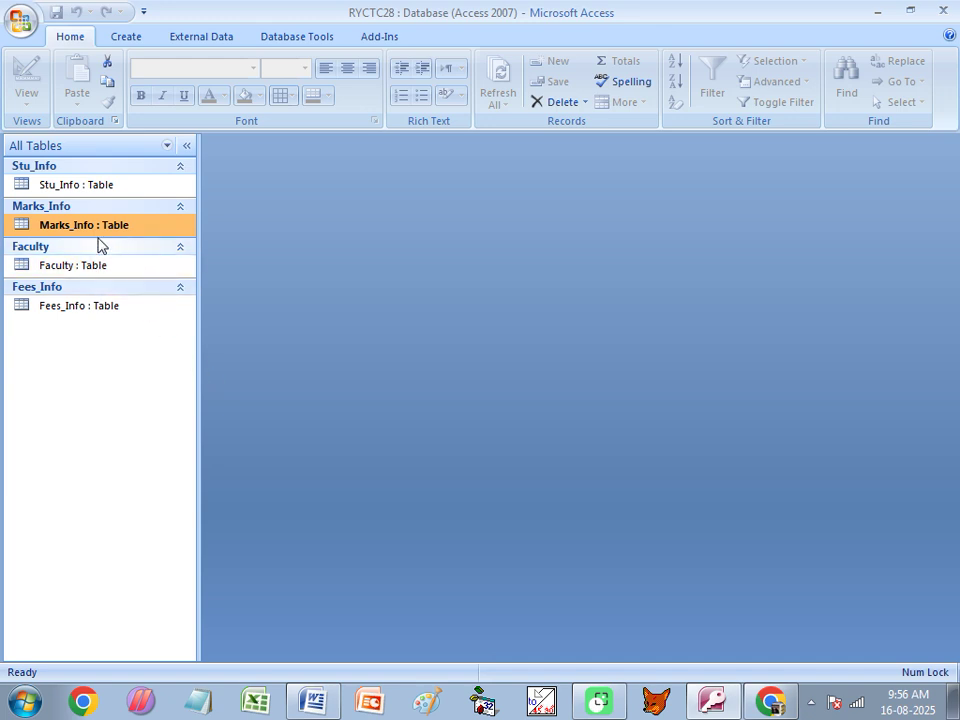
left_click(70, 189)
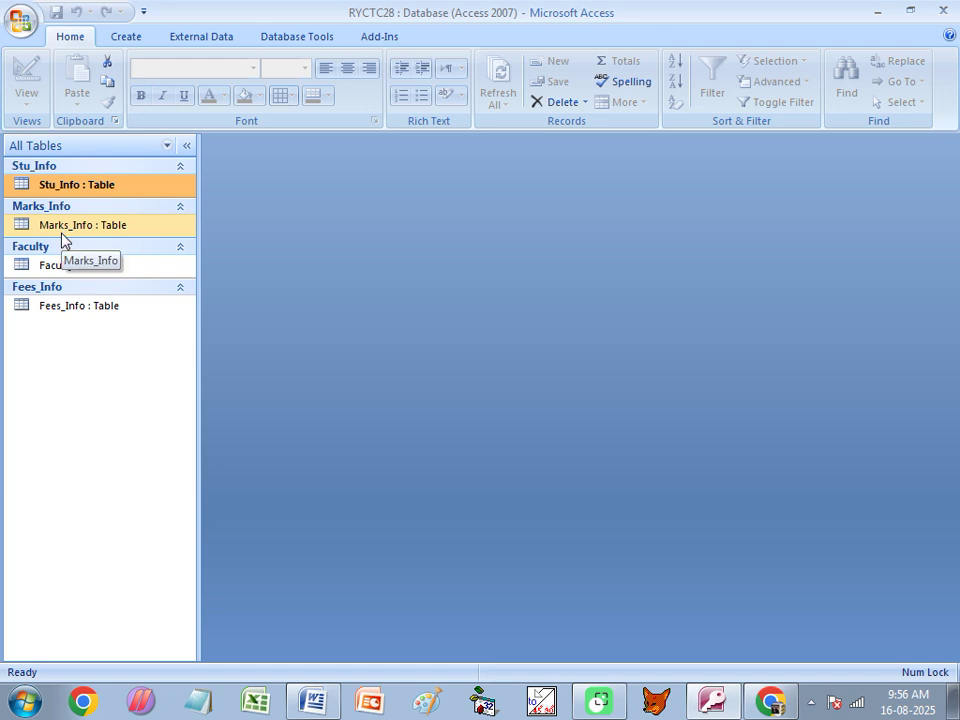
left_click(61, 231)
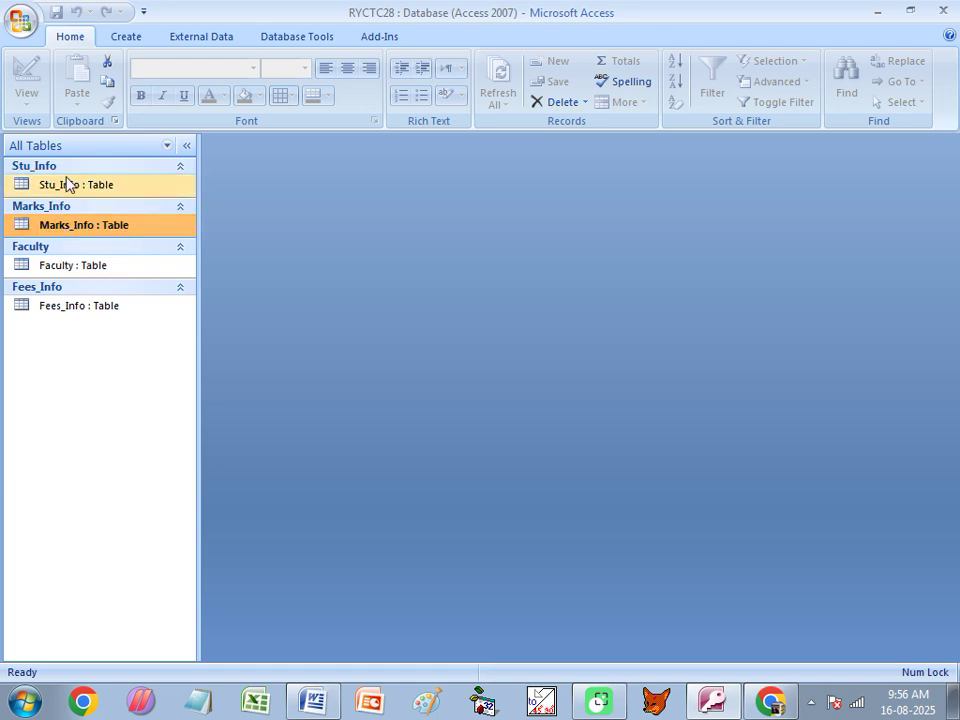
Open Stu_Info, Marks_Info and Fees_Info, switching between the Stu_Info and Fees_Info records.
double_click(66, 186)
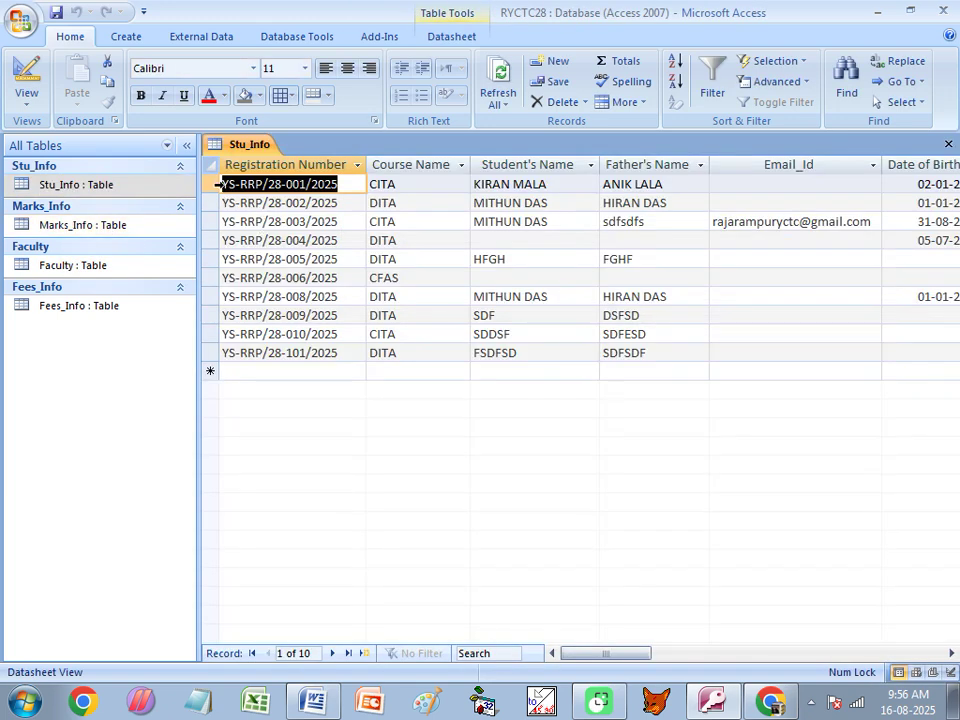
left_click(290, 184)
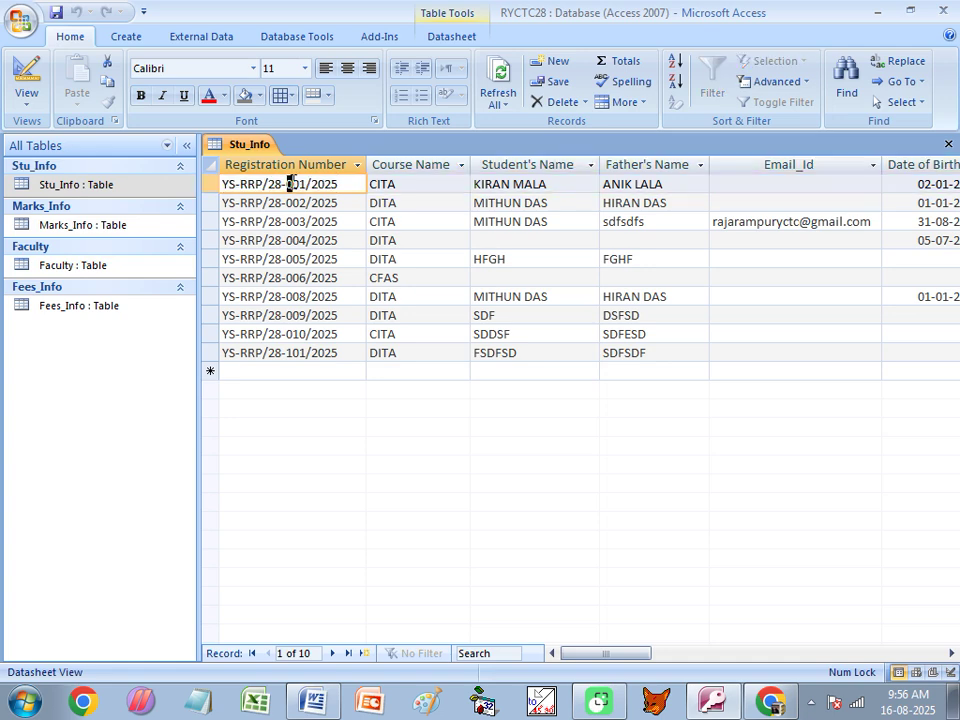
left_click_drag(318, 184, 225, 184)
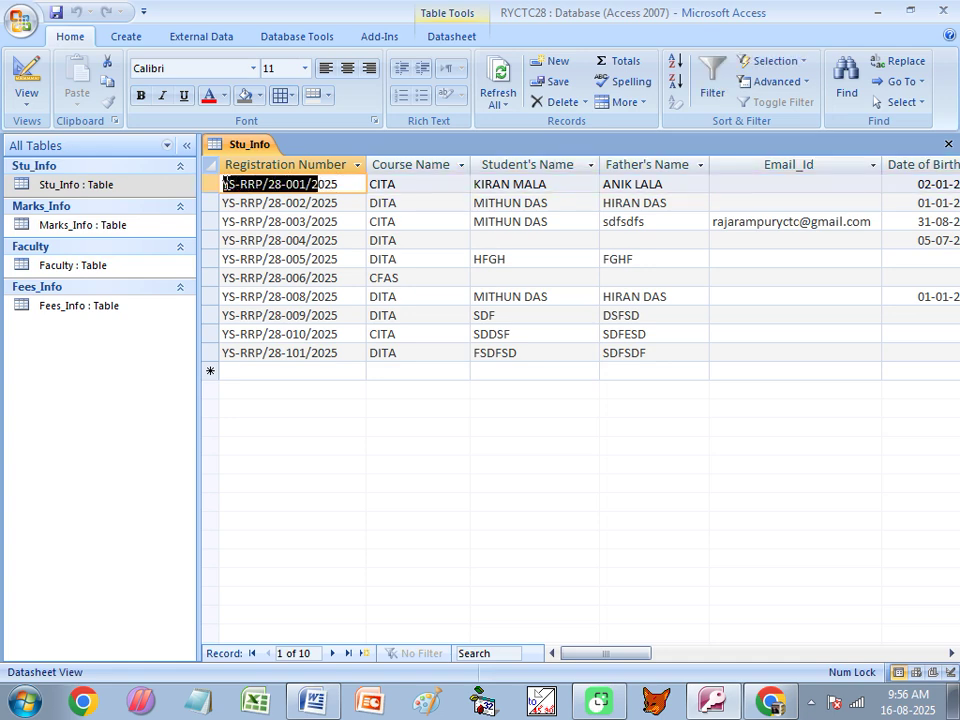
double_click(69, 225)
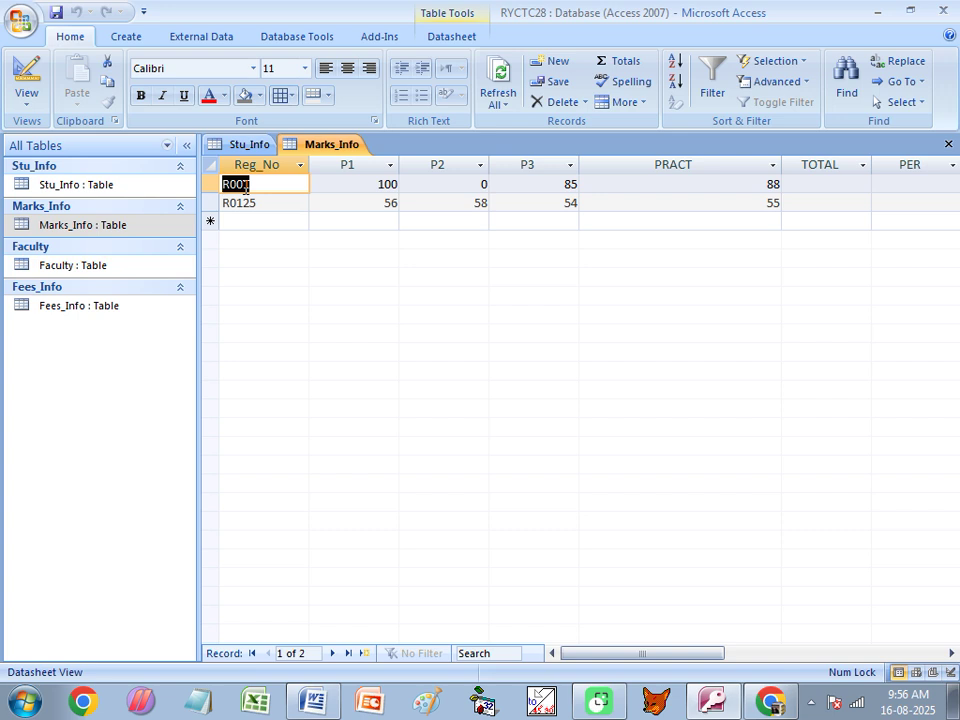
double_click(64, 306)
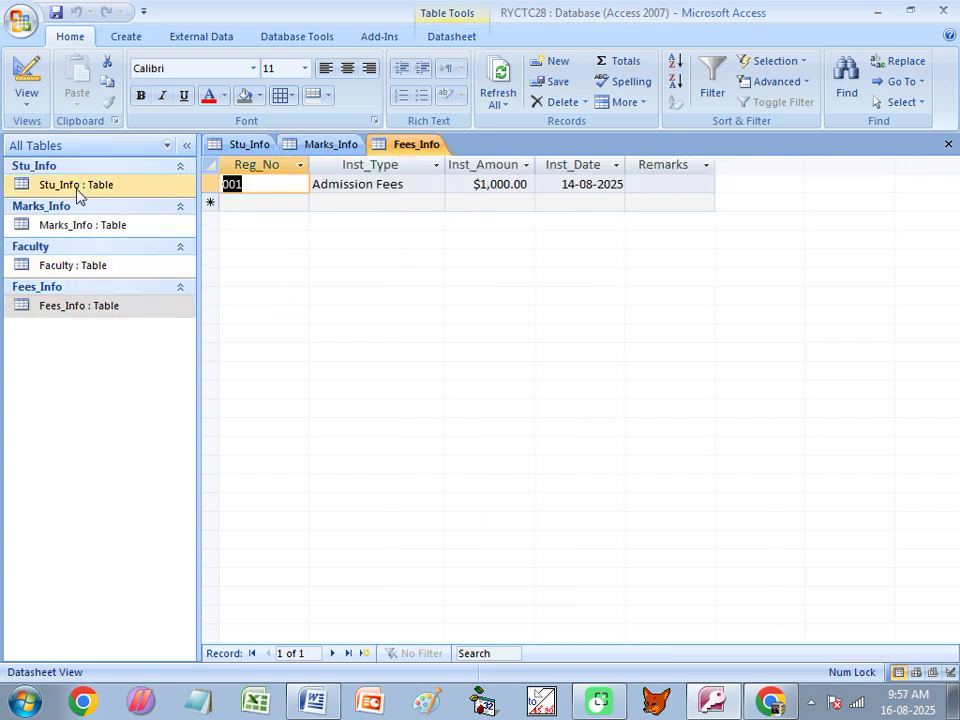
left_click(250, 144)
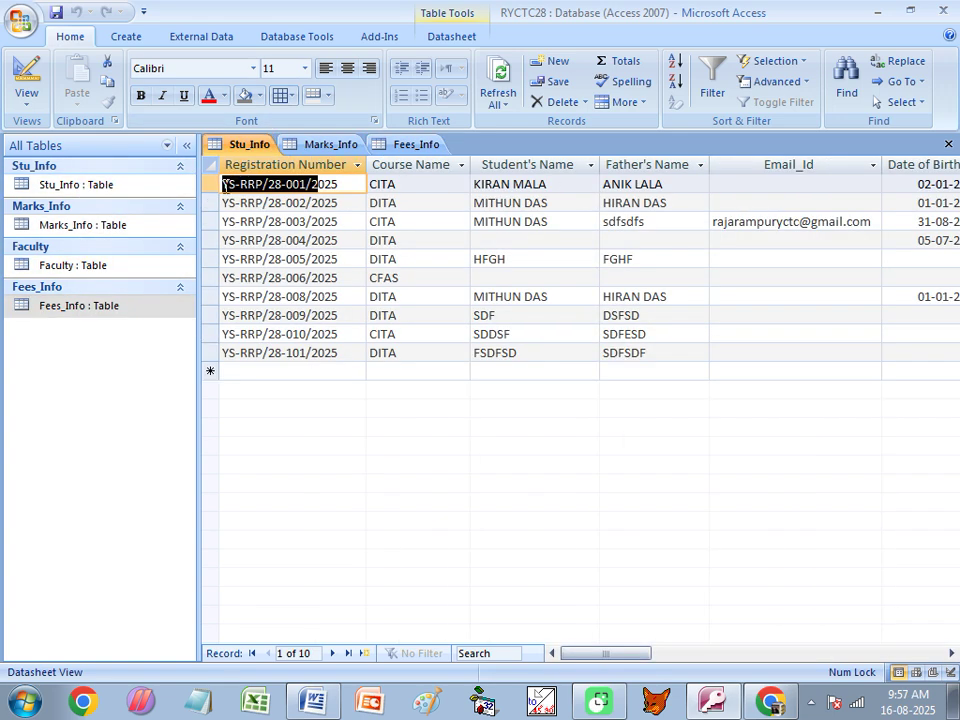
left_click(428, 144)
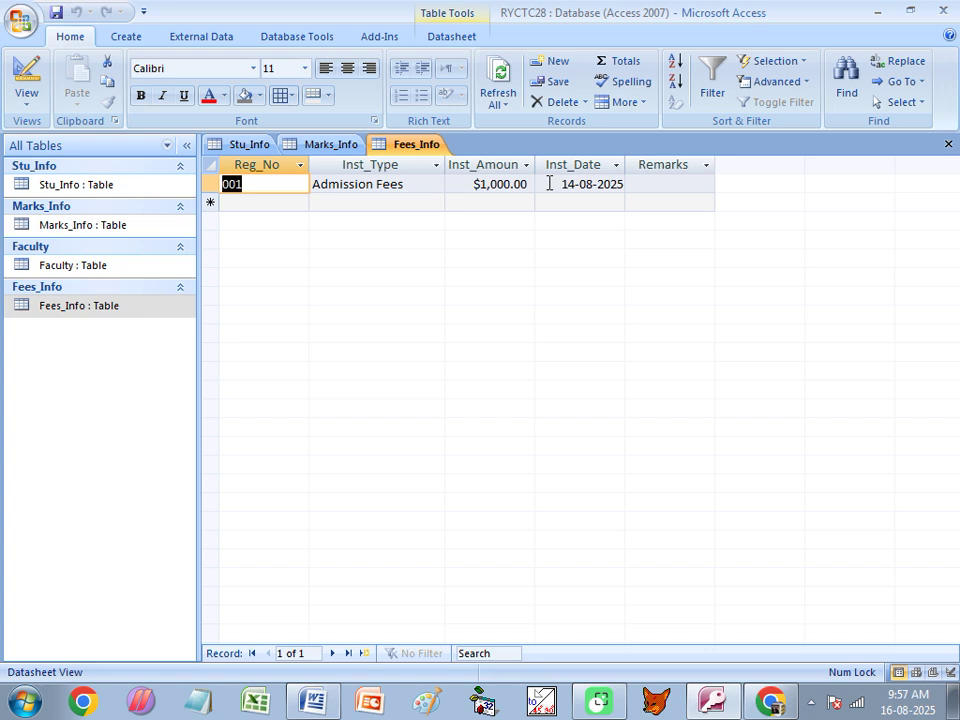
left_click(278, 201)
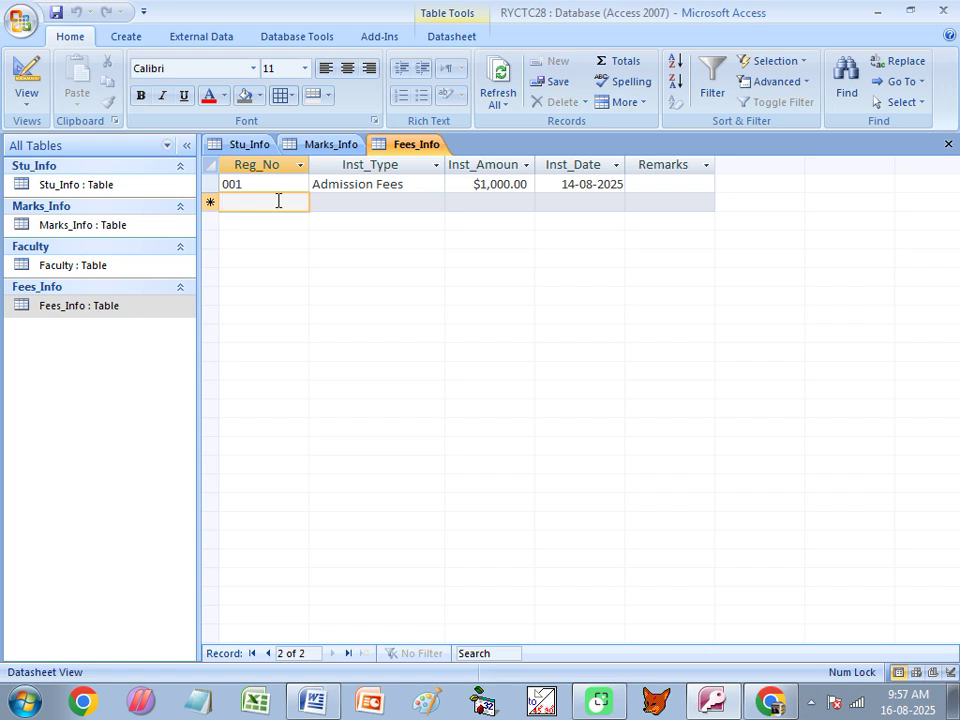
Select Stu_Info in the table list, then close the Fees_Info, Stu_Info and Marks_Info datasheets.
left_click(120, 187)
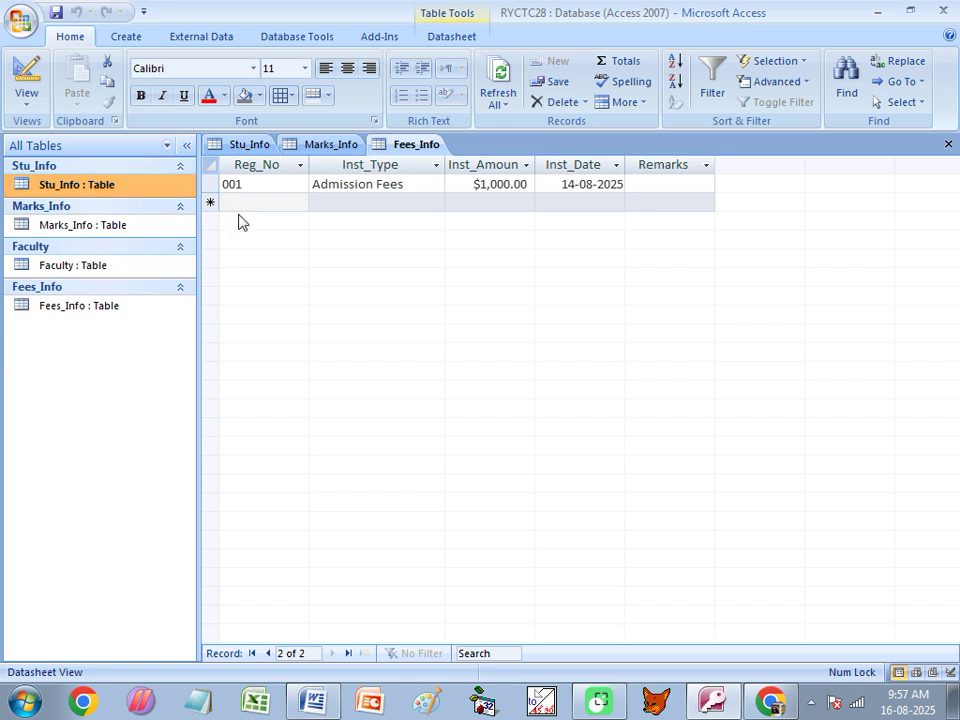
left_click(272, 218)
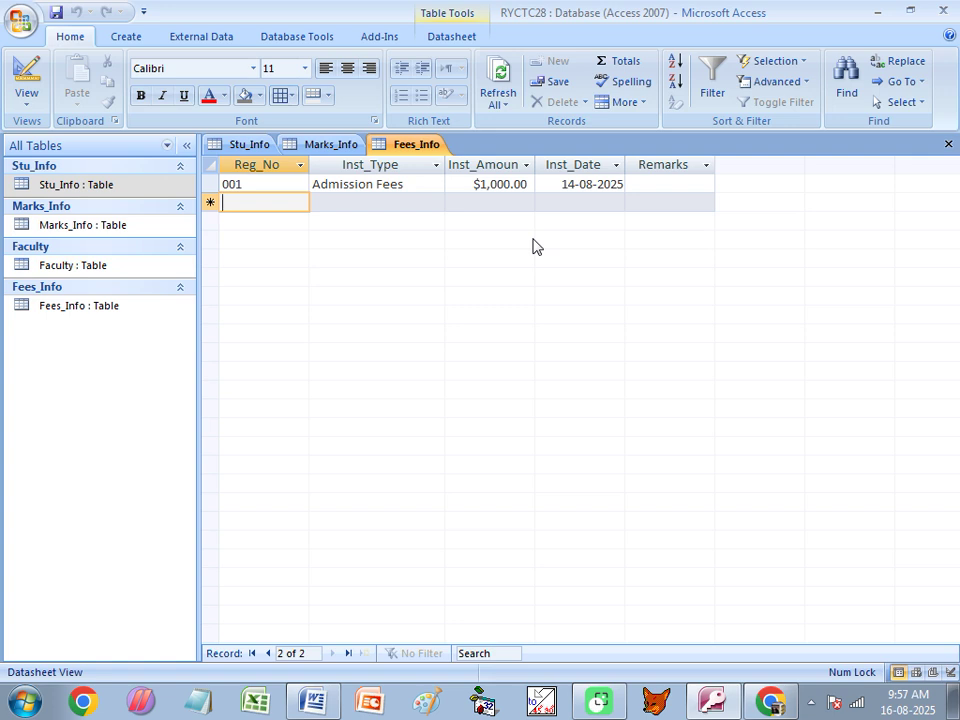
left_click(948, 144)
left_click(948, 144)
left_click(948, 144)
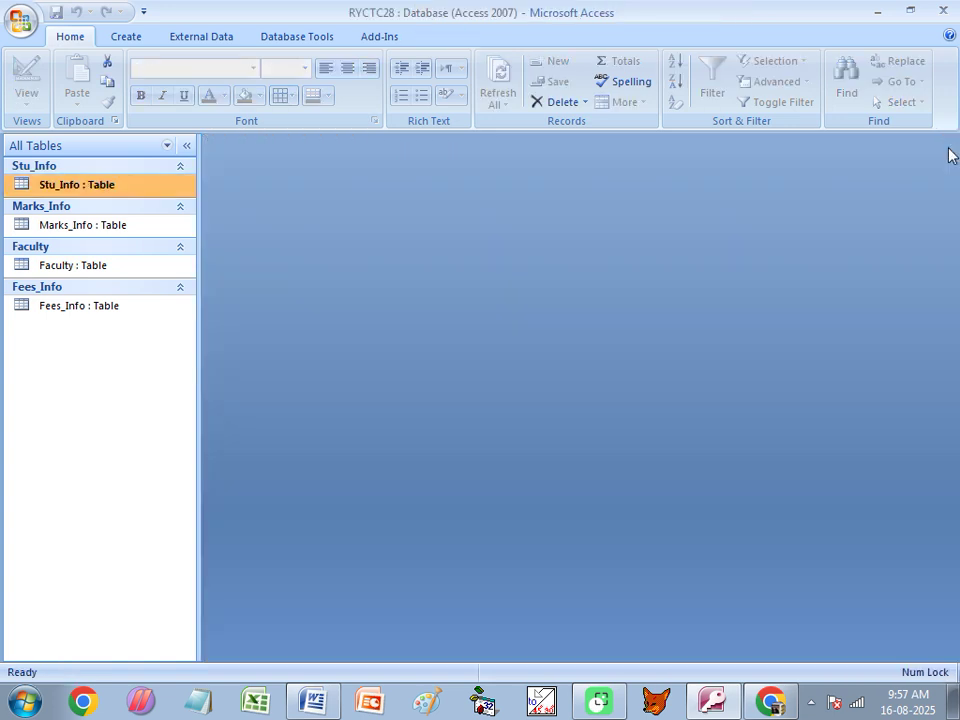
Open Relationships and add all four tables from the Show Table dialog.
left_click(300, 38)
left_click(282, 86)
left_click_drag(368, 259, 437, 216)
left_click(522, 402)
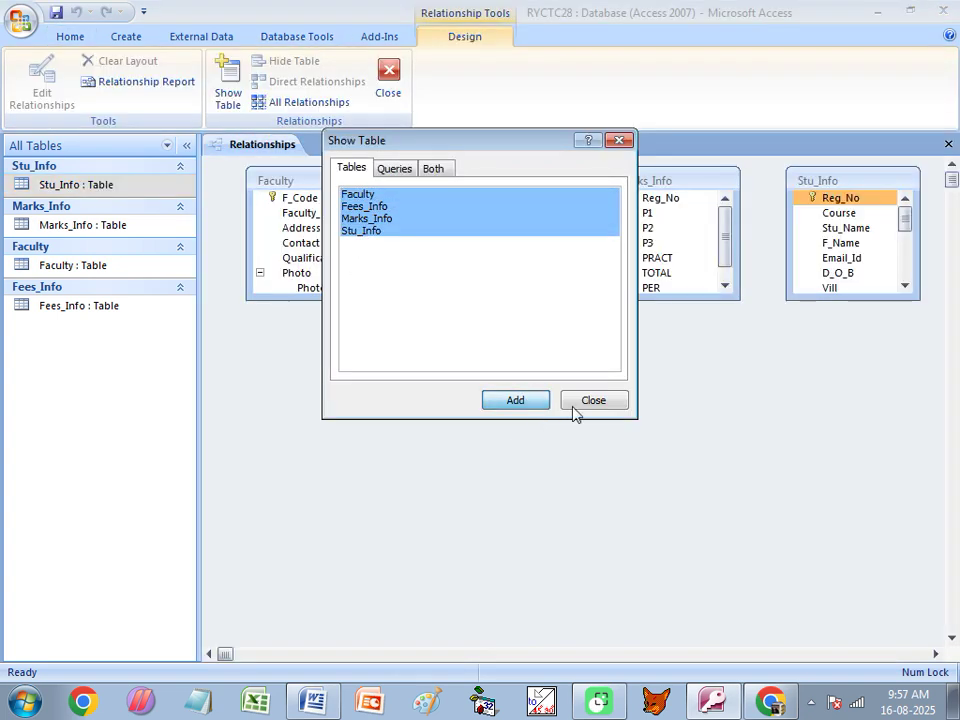
left_click(620, 141)
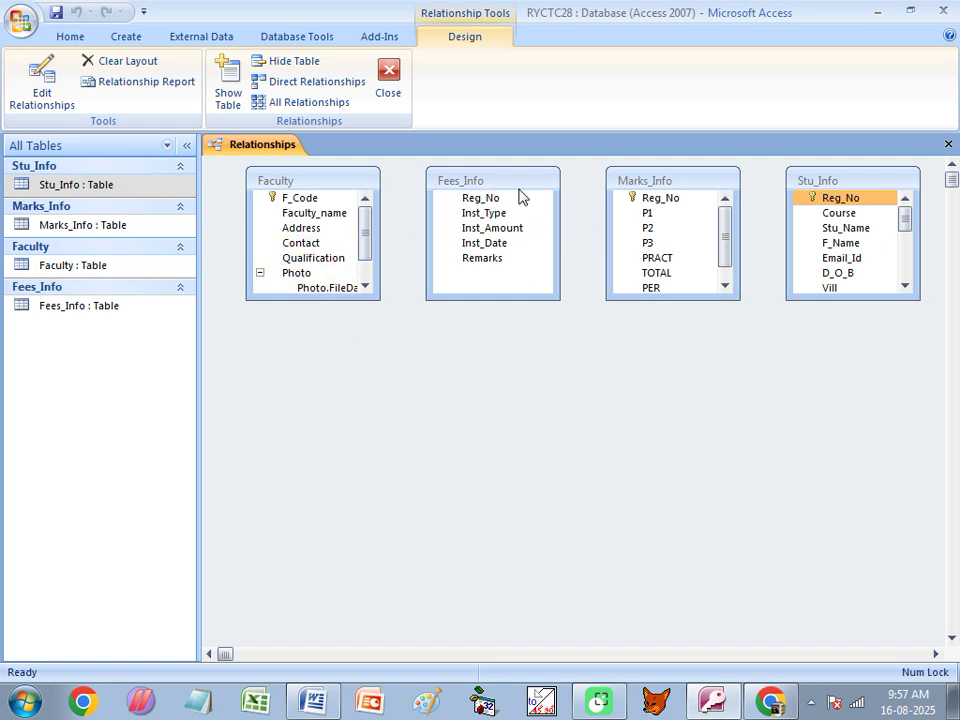
Put Stu_Info top left and Faculty bottom left, enlarging Stu_Info and collapsing both Photo fields.
left_click_drag(813, 182, 272, 329)
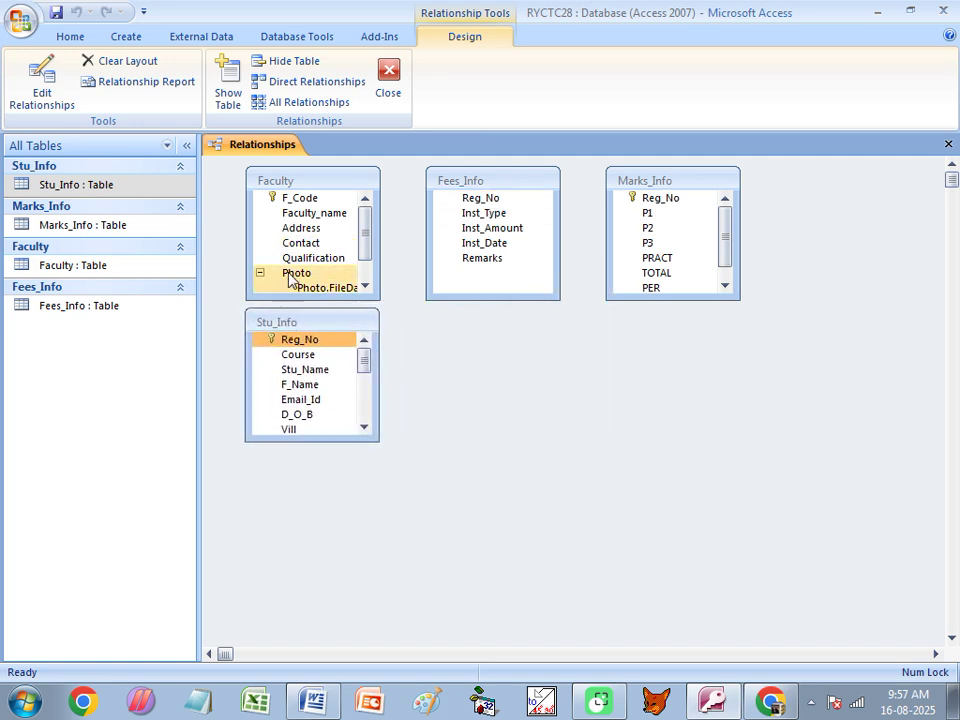
left_click_drag(334, 330, 420, 326)
left_click_drag(328, 184, 303, 496)
left_click_drag(372, 322, 281, 194)
left_click_drag(306, 313, 298, 461)
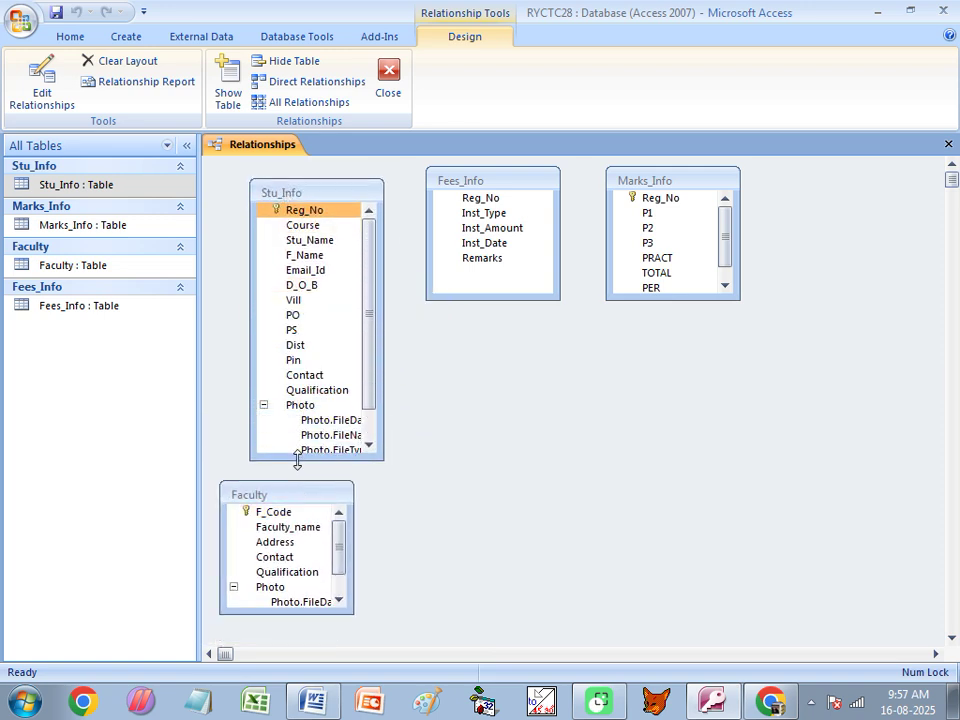
left_click(263, 405)
left_click(233, 587)
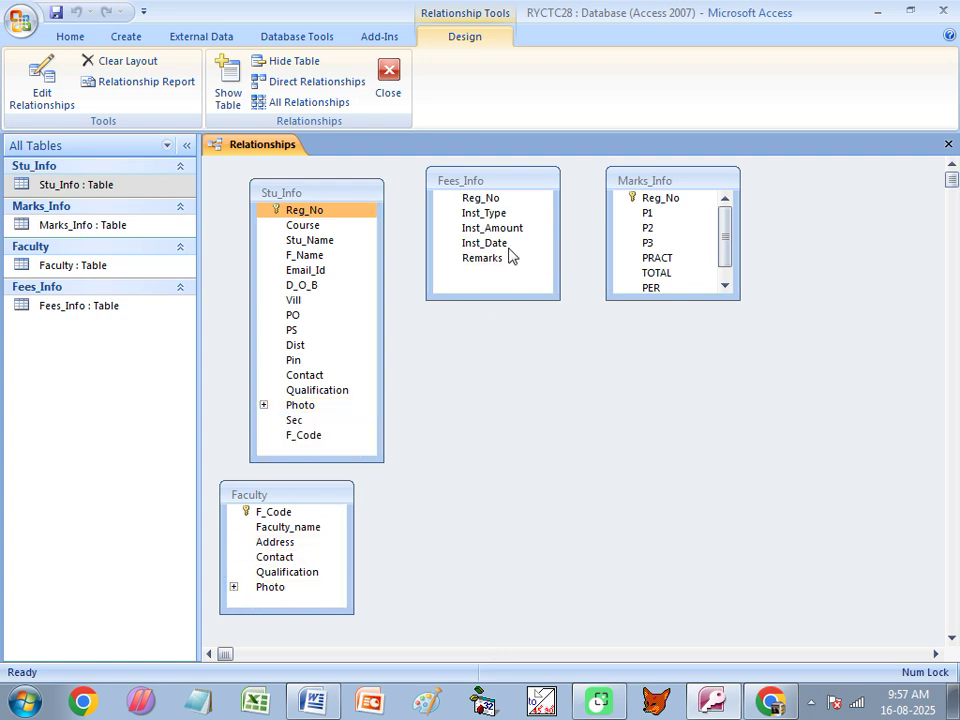
Move Fees_Info down and Marks_Info beside Stu_Info, enlarging Marks_Info to show GRADE.
left_click_drag(499, 184, 490, 410)
left_click_drag(636, 181, 489, 184)
left_click_drag(491, 303, 481, 371)
left_click(305, 245)
left_click(268, 211)
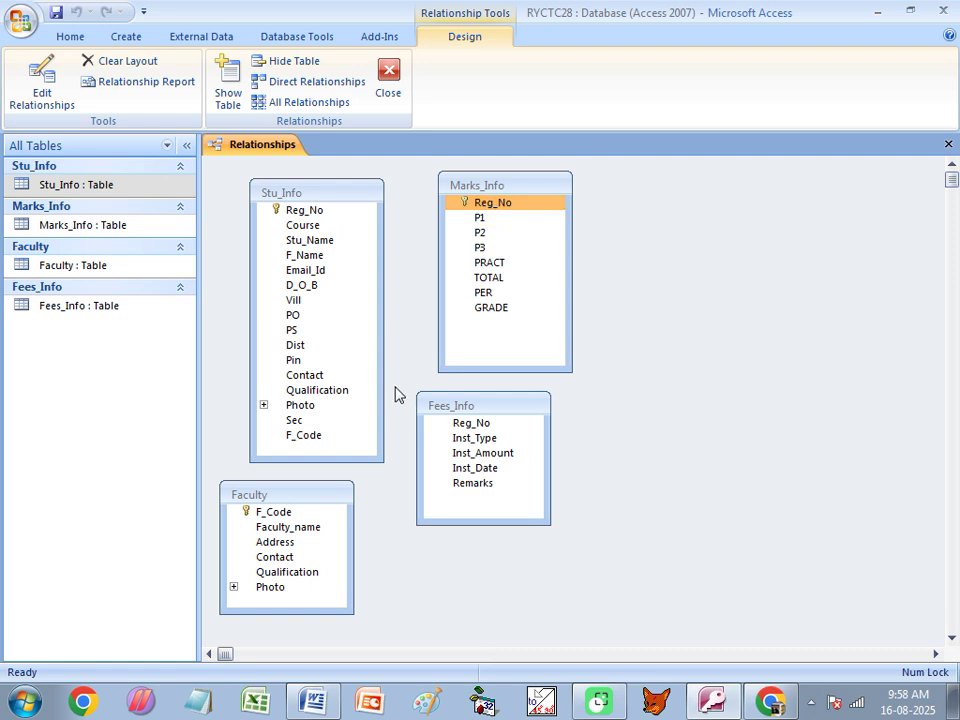
left_click_drag(483, 406, 505, 407)
left_click_drag(339, 193, 371, 197)
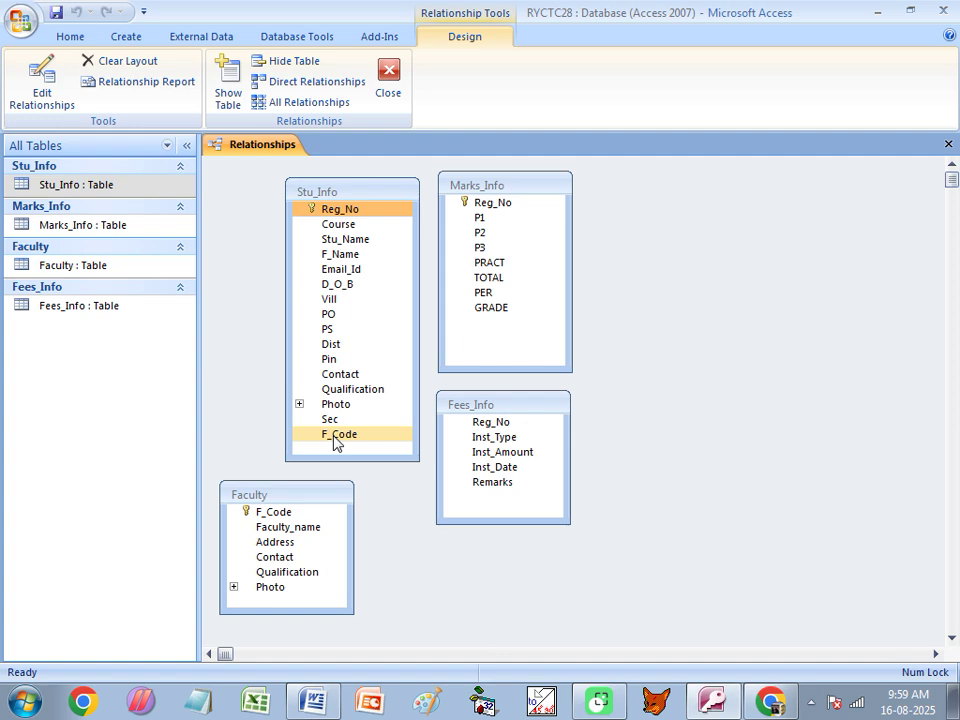
In the Word notes, highlight the One to One, One to Many and Many to Many types.
left_click(313, 700)
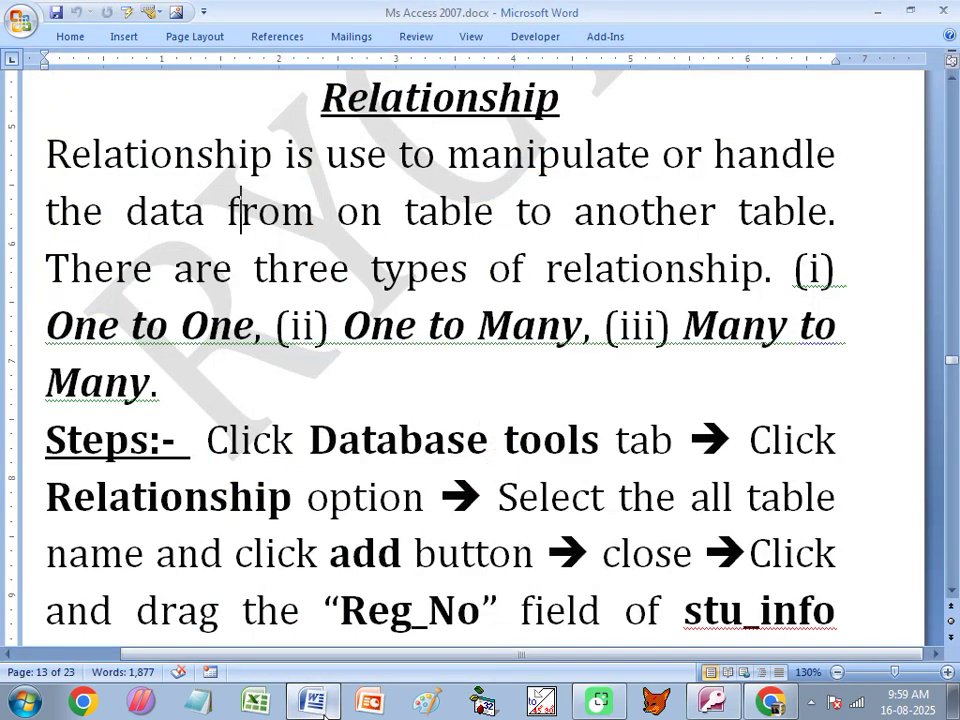
left_click_drag(47, 325, 213, 327)
left_click_drag(344, 328, 583, 328)
left_click_drag(684, 328, 842, 376)
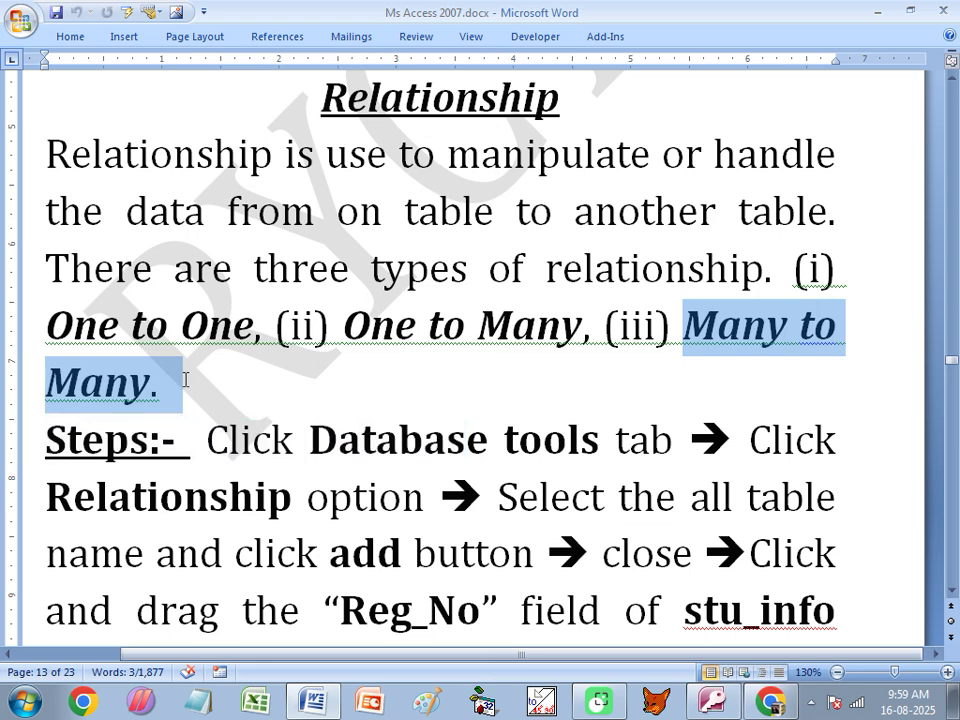
left_click_drag(192, 380, 150, 382)
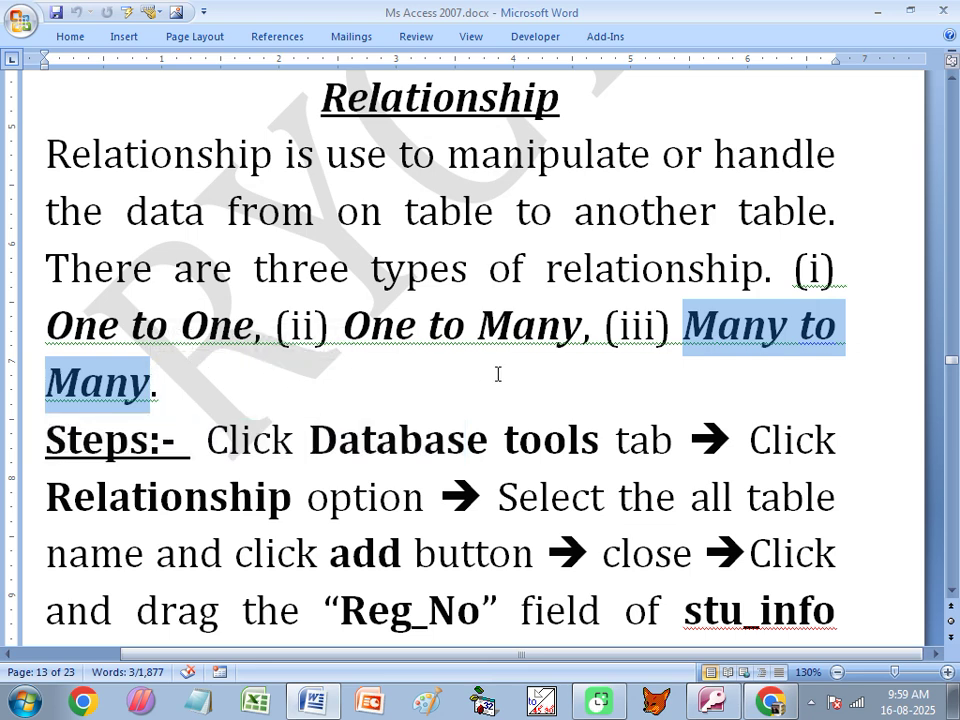
scroll(470, 383, "down", 1)
Return to Access and close the Relationships window.
left_click(362, 390)
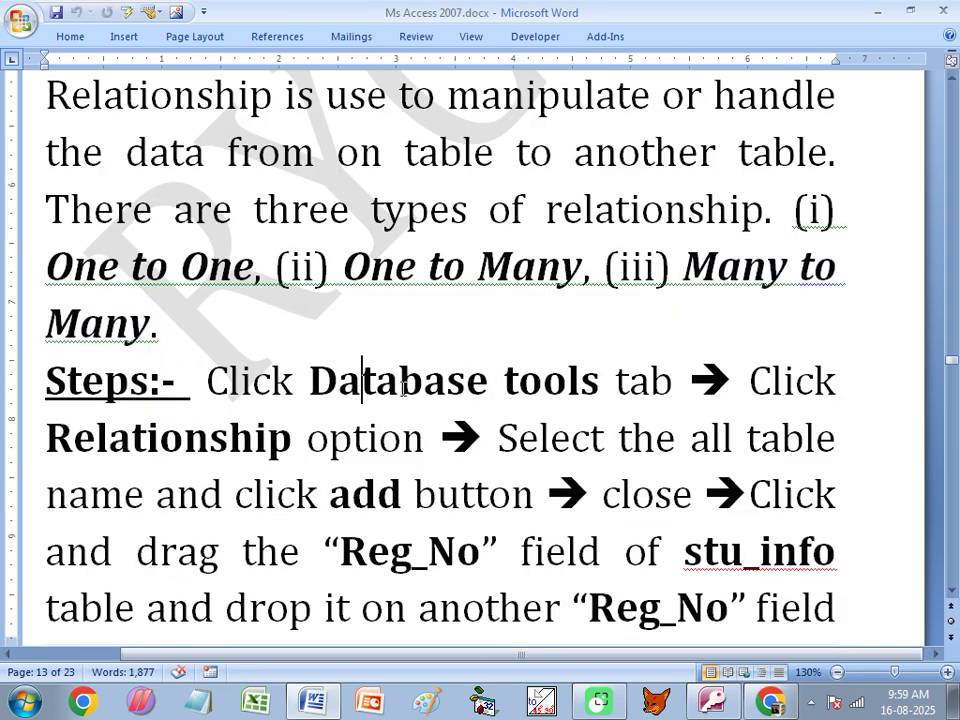
left_click(712, 700)
left_click(395, 85)
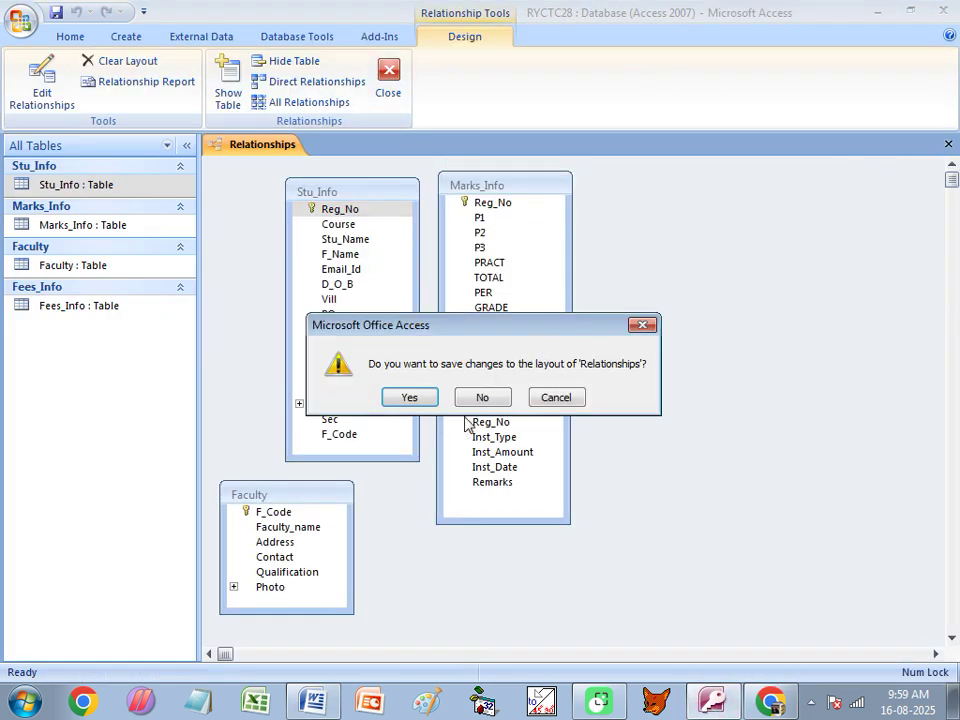
Answer the save-layout prompt, look over the Database Tools and Create ribbons, then return to the Word notes.
left_click(486, 399)
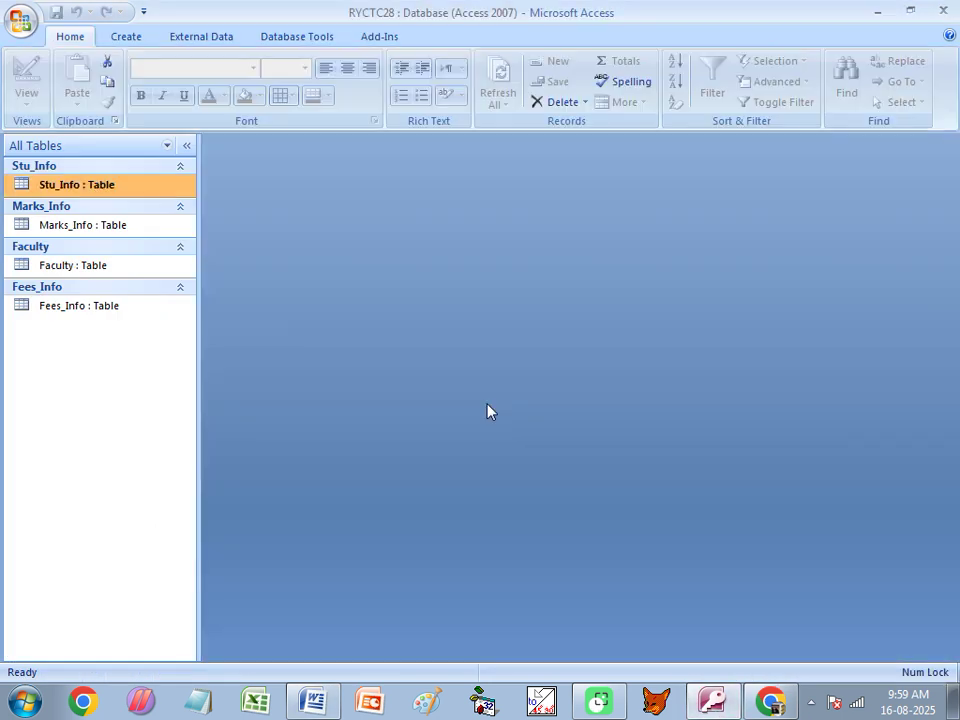
left_click(284, 40)
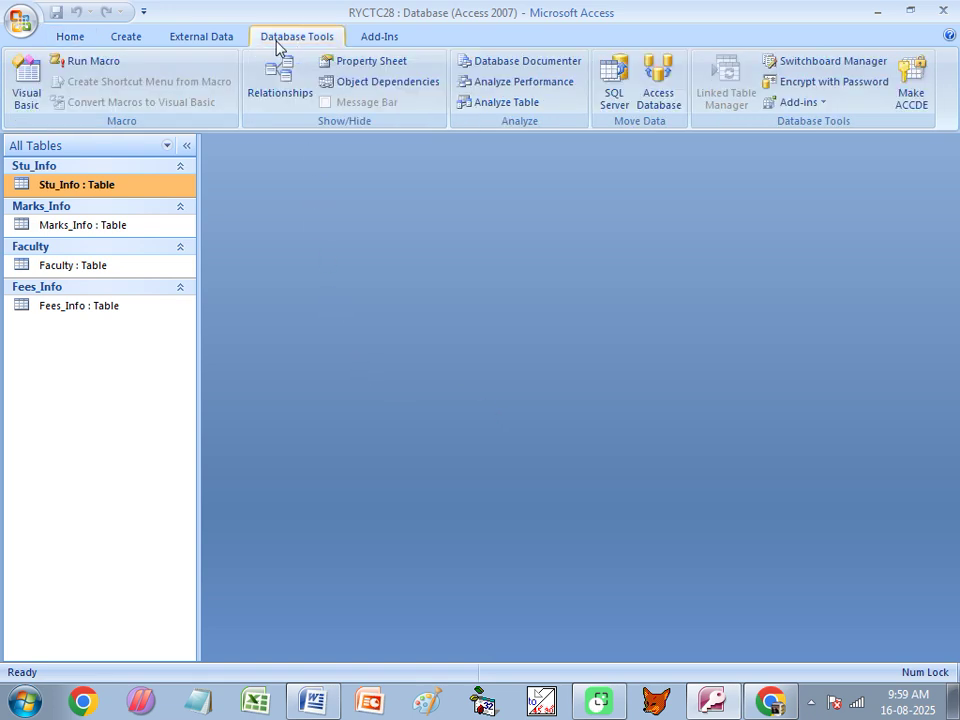
left_click(126, 36)
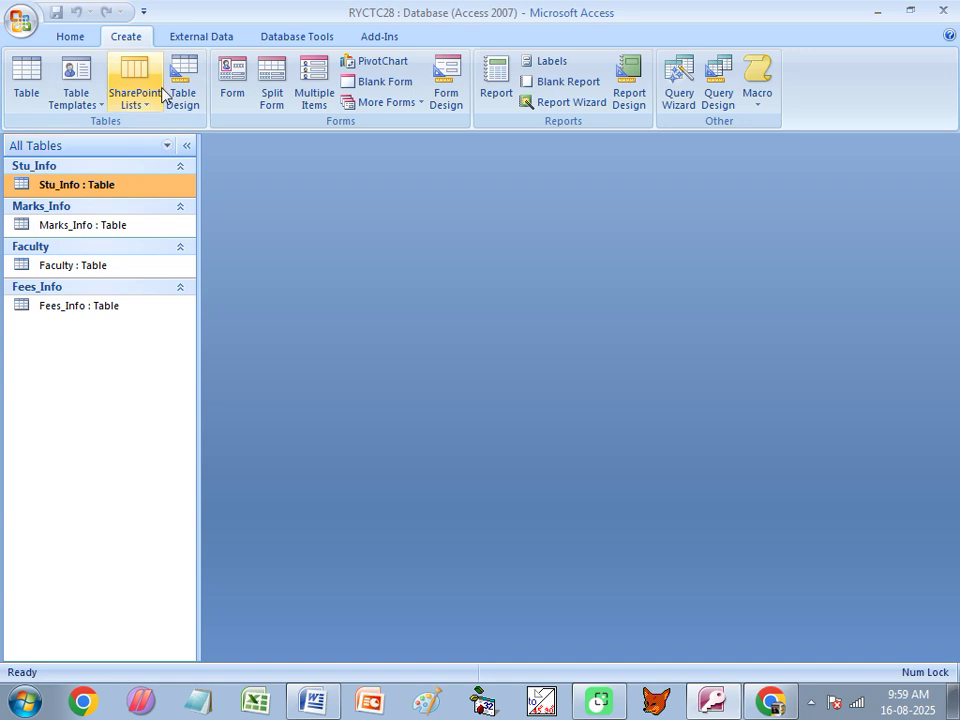
left_click(297, 38)
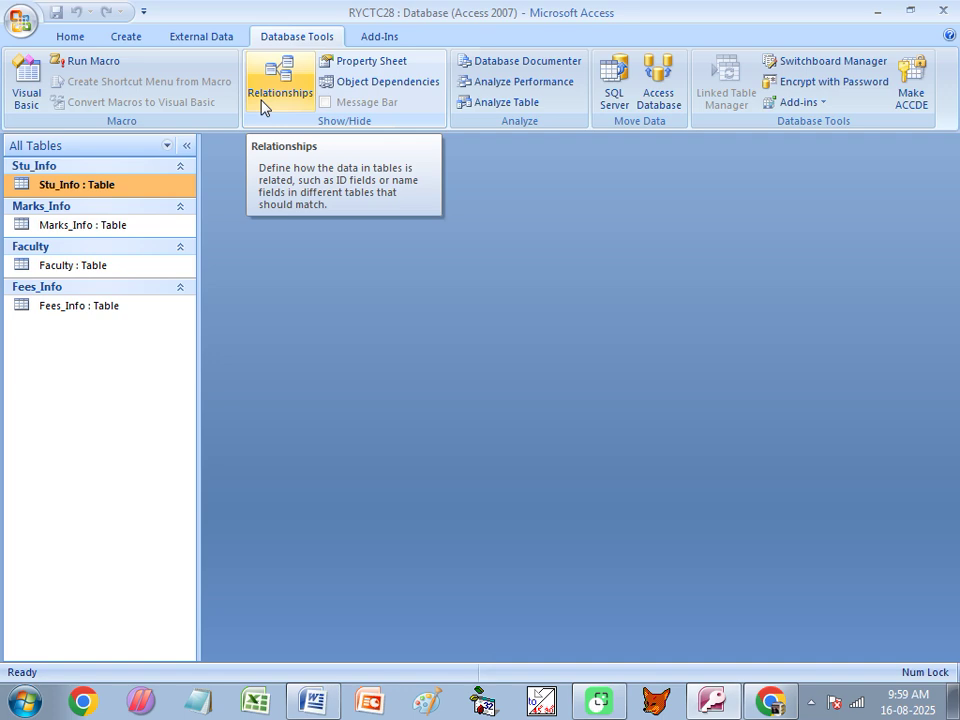
left_click(312, 700)
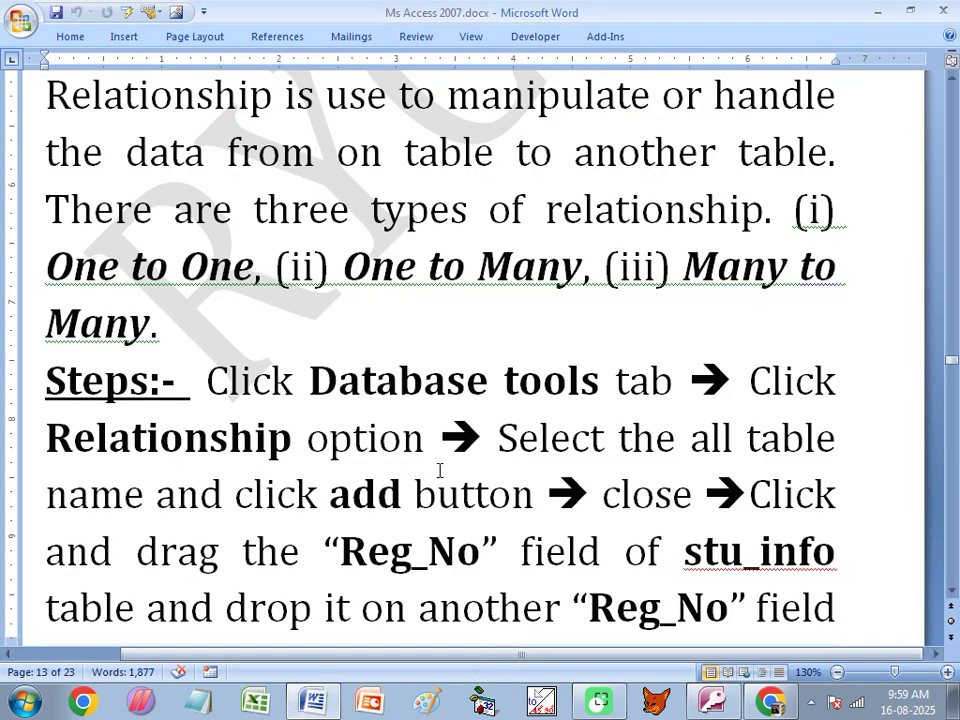
Highlight 'Relationship' and 'add button' in the Word steps, then go back to Access with Alt+Tab.
left_click_drag(288, 452, 60, 440)
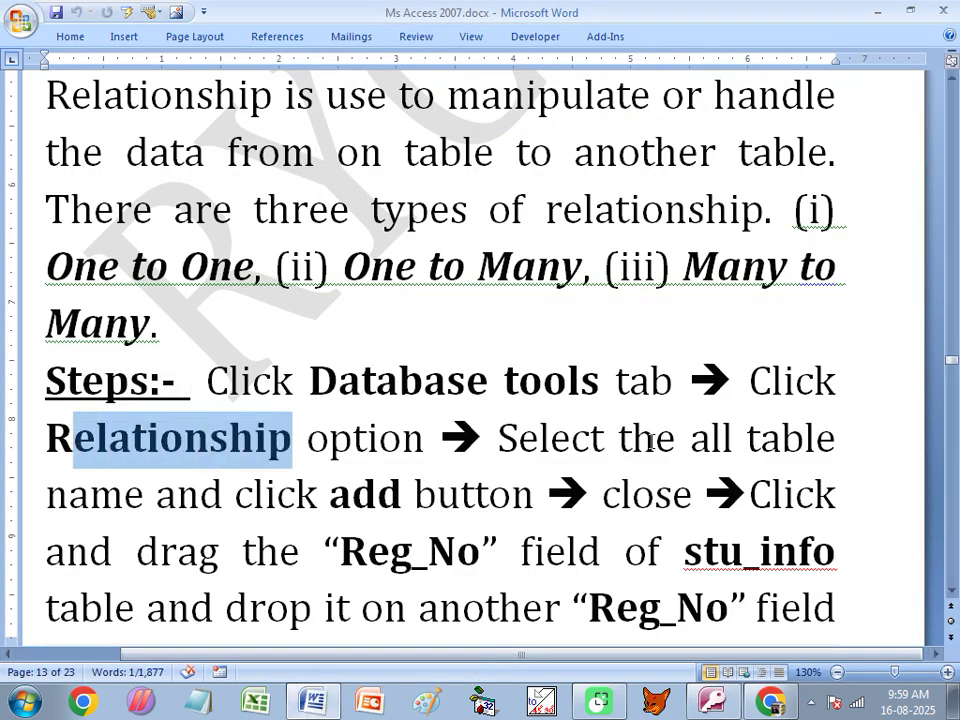
left_click(712, 440)
left_click(147, 494)
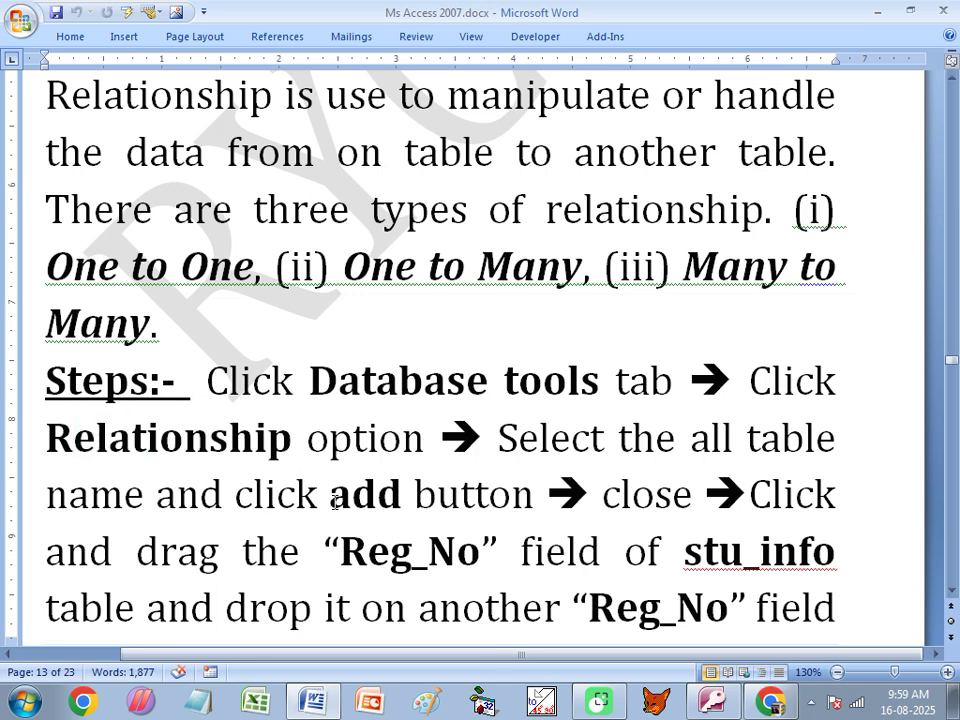
left_click_drag(333, 497, 499, 506)
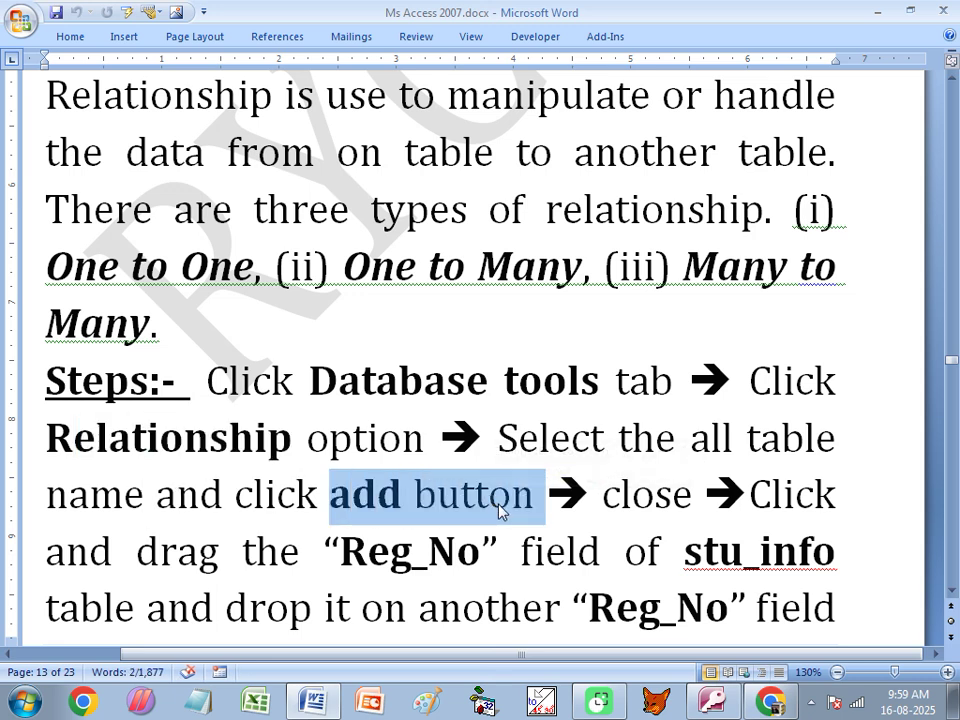
key("alt+Tab")
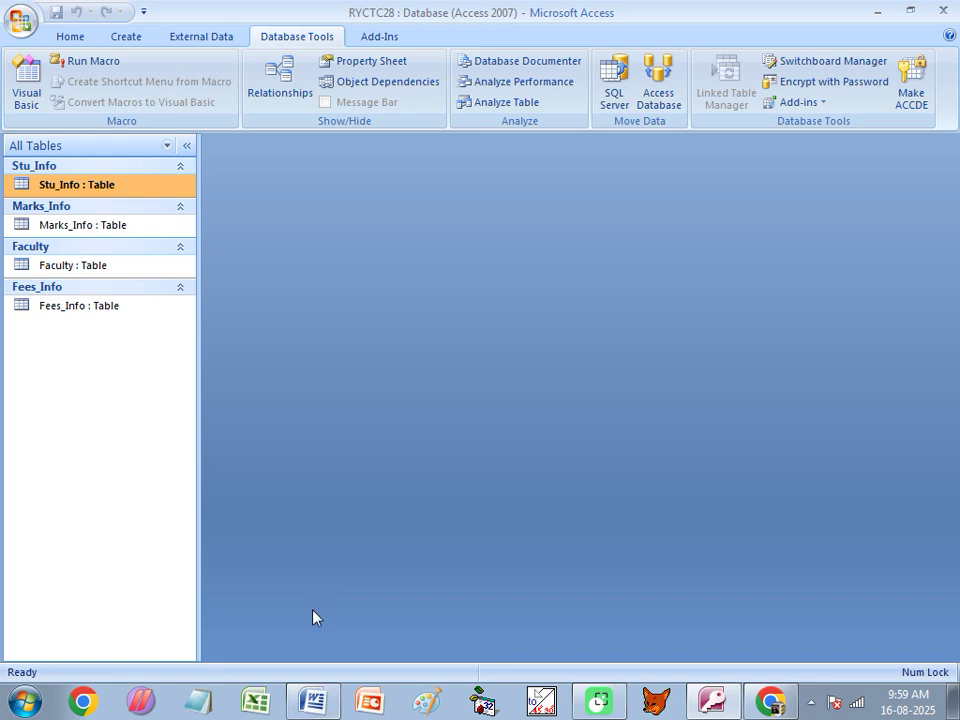
Reopen Relationships and add Stu_Info, Marks_Info, Fees_Info and Faculty one by one from Show Table.
left_click(274, 92)
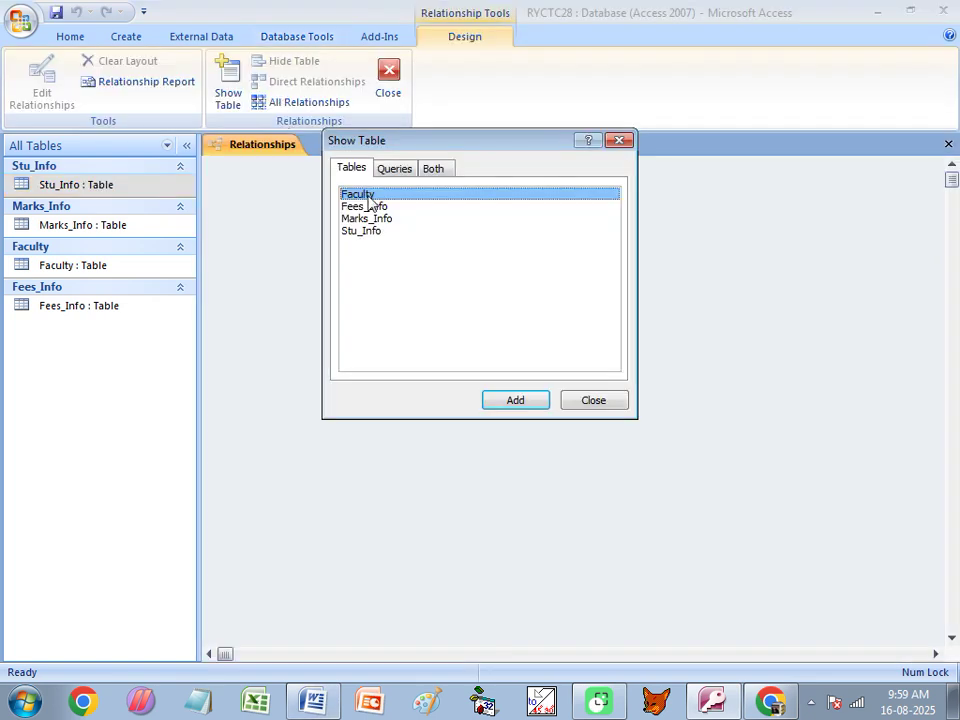
left_click(367, 232)
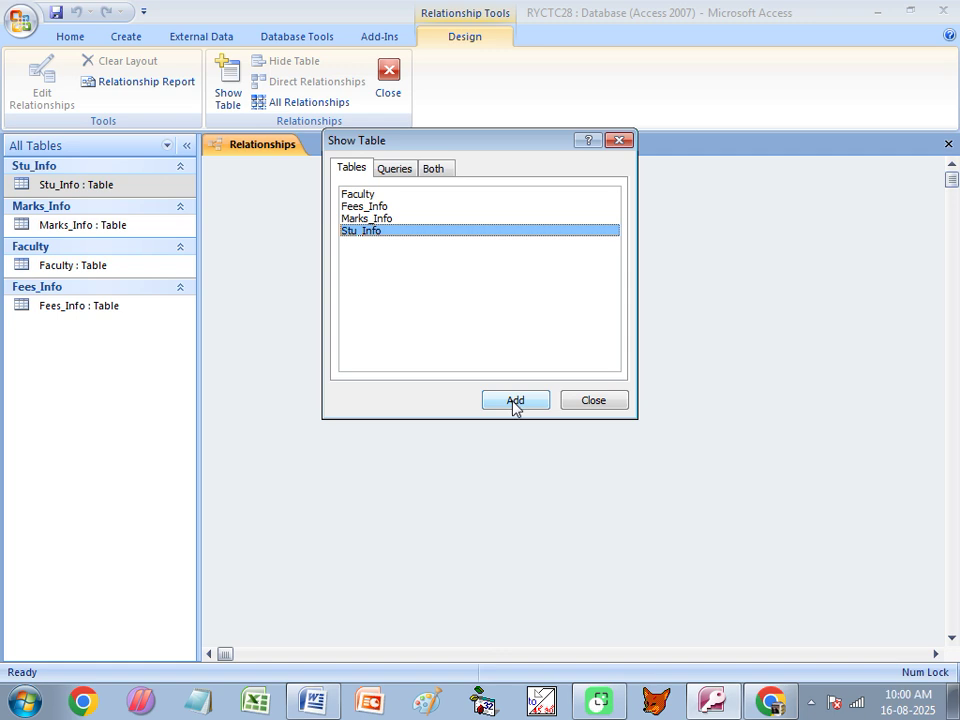
left_click(514, 402)
left_click(357, 231)
left_click(360, 218)
left_click(514, 400)
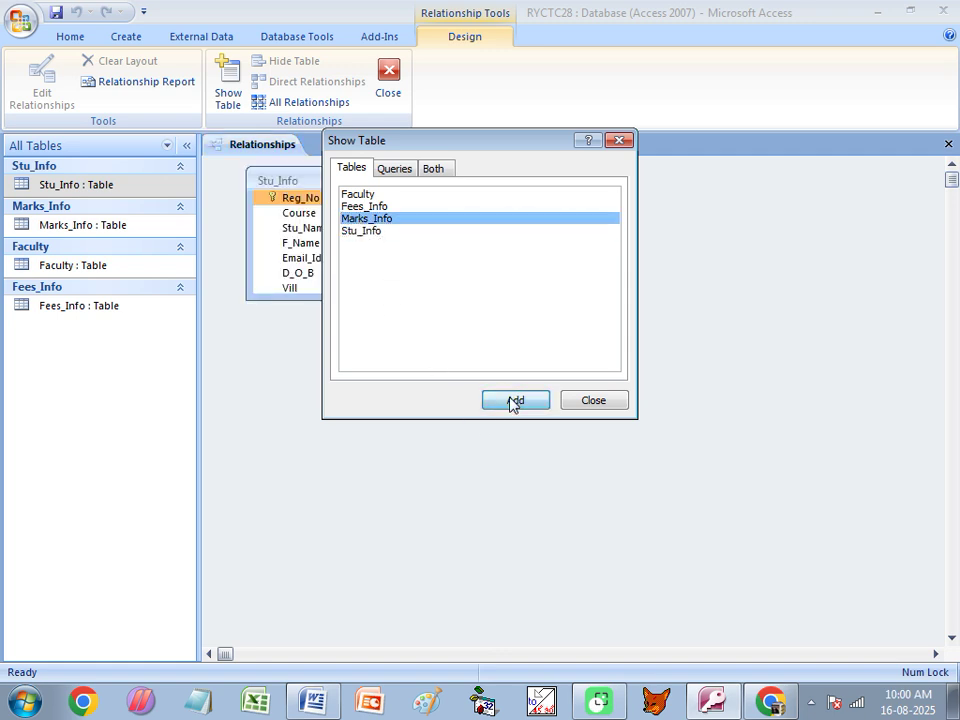
left_click(362, 207)
left_click(514, 400)
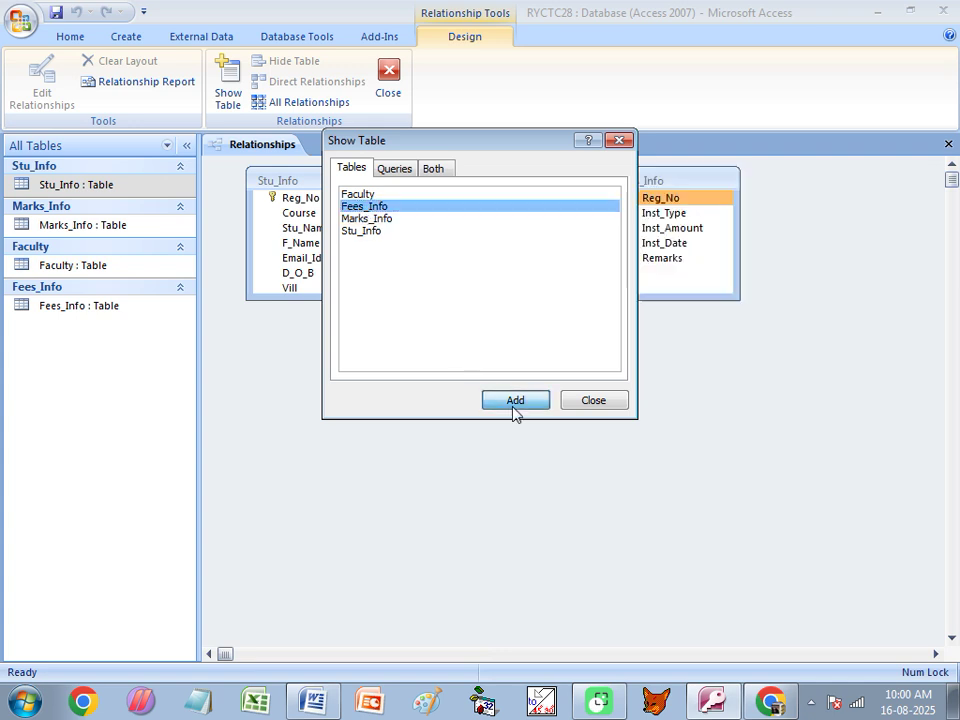
left_click(358, 194)
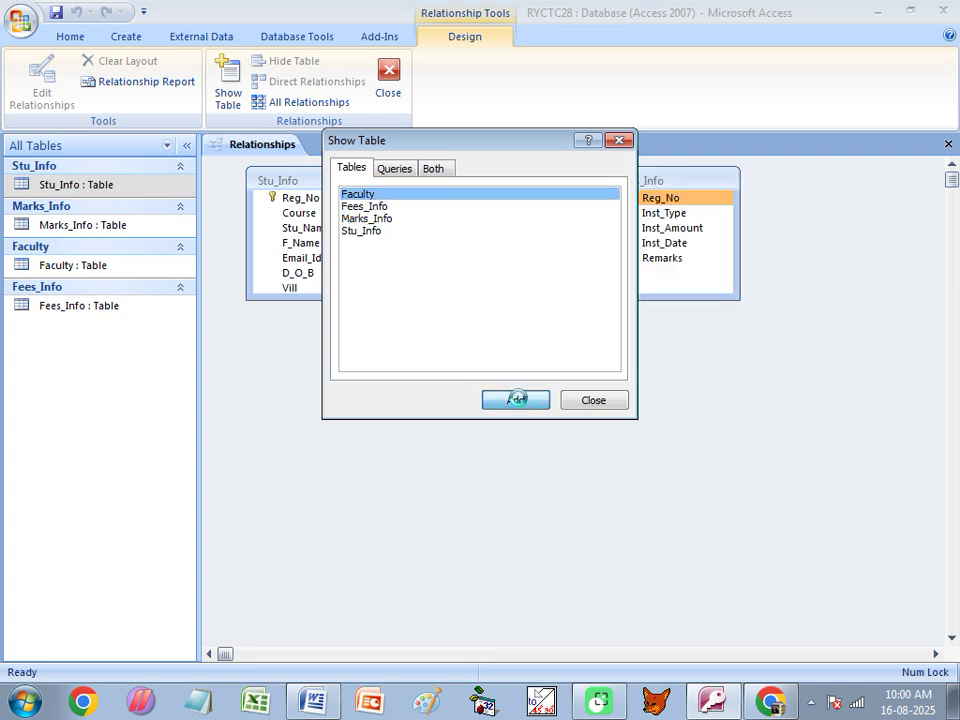
left_click(515, 400)
left_click(594, 401)
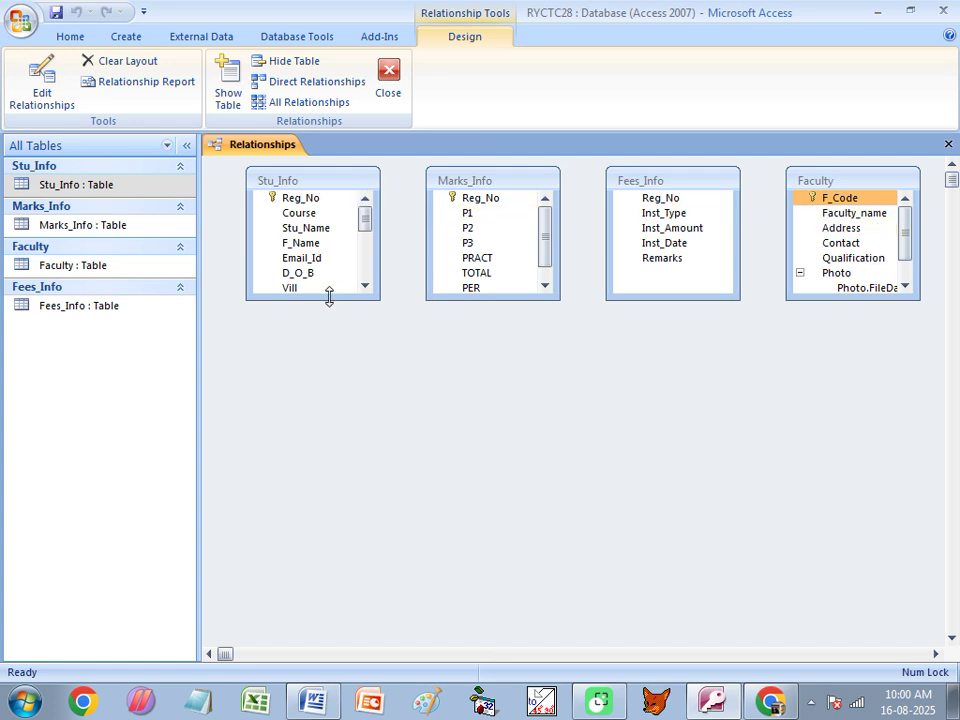
Expand Stu_Info with Photo collapsed, and place Marks_Info above Fees_Info on the right.
left_click_drag(326, 299, 310, 487)
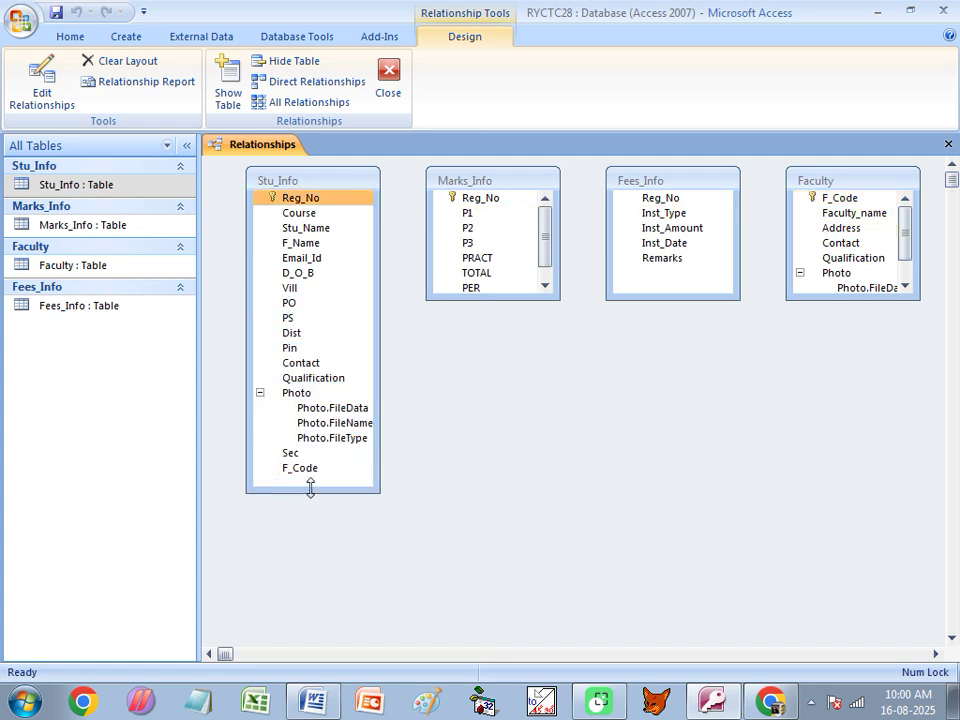
left_click(260, 393)
left_click_drag(489, 180, 522, 178)
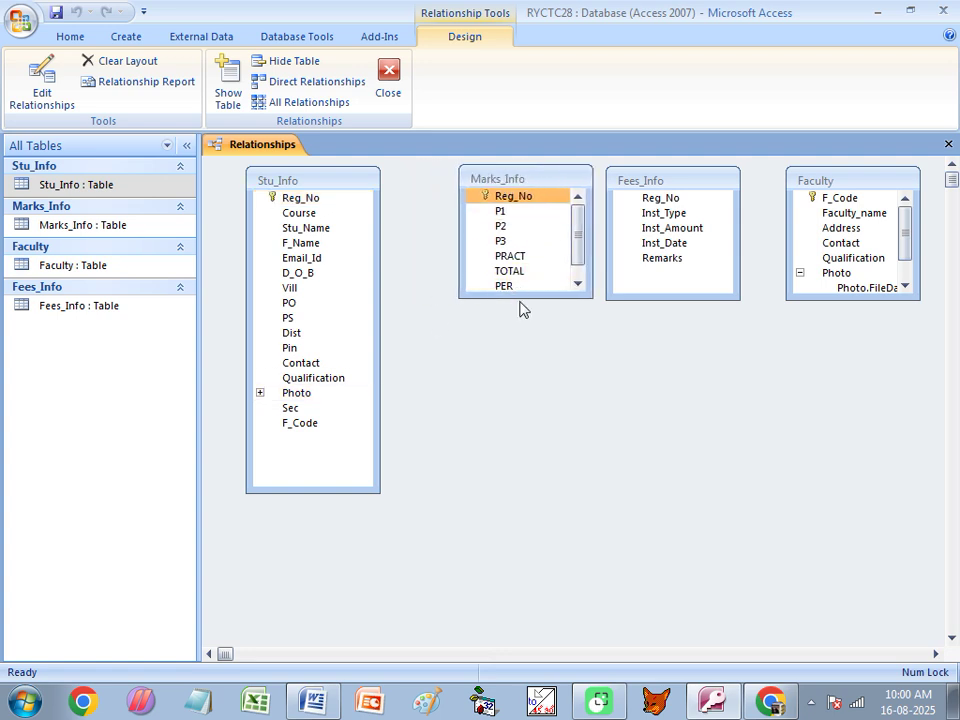
left_click_drag(519, 300, 519, 331)
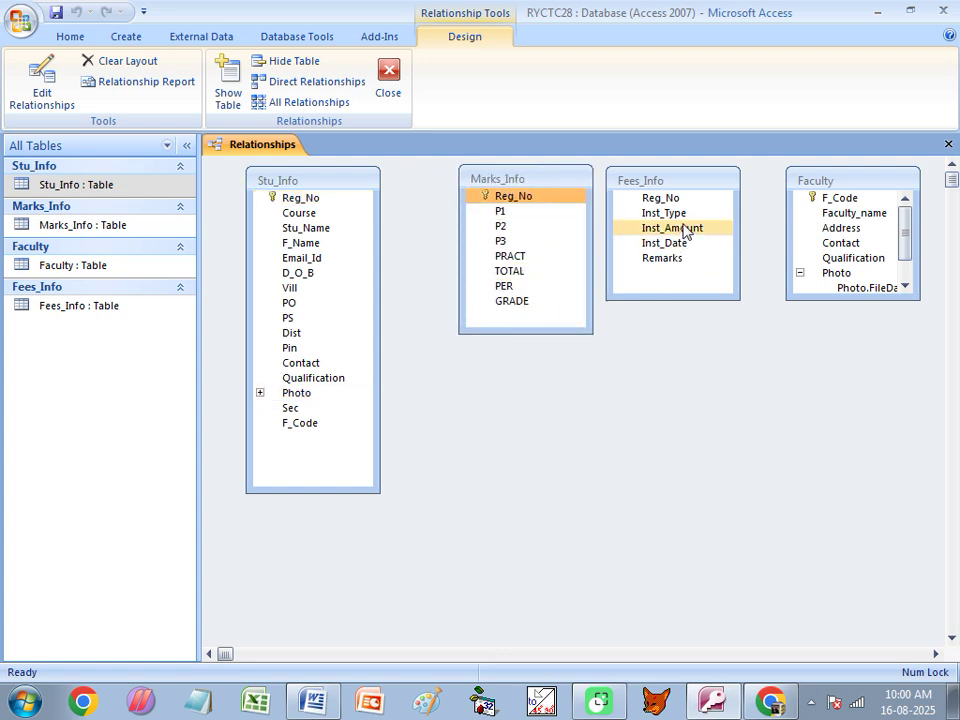
left_click(680, 178)
left_click_drag(680, 178, 535, 356)
left_click_drag(345, 183, 416, 180)
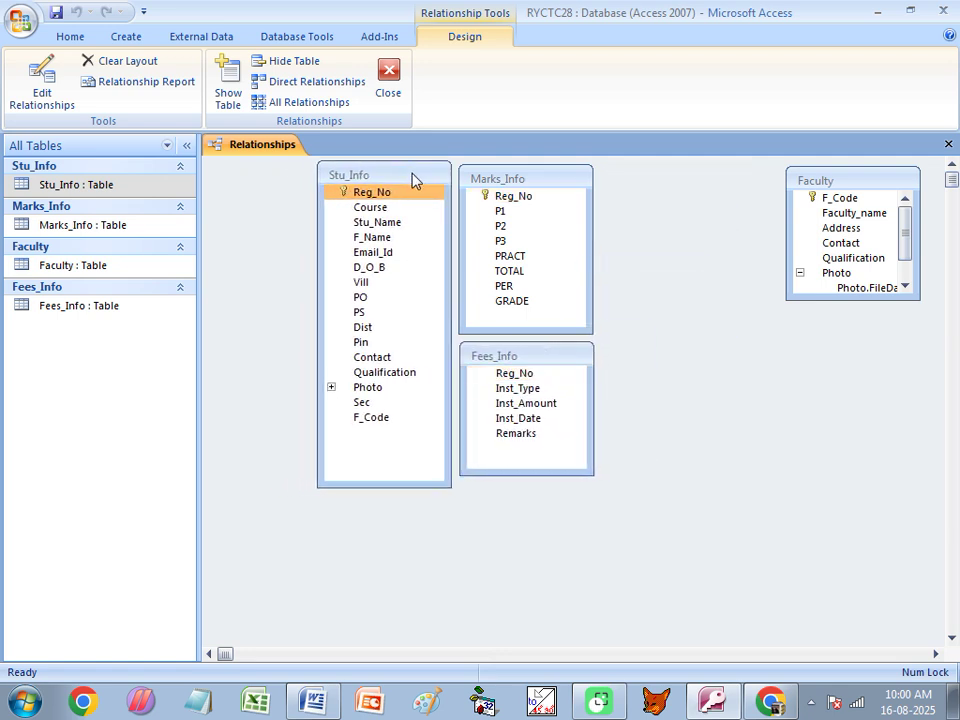
left_click(563, 182)
left_click_drag(563, 182, 656, 182)
left_click_drag(549, 357, 641, 355)
Move Faculty to the lower left, collapse its Photo field and narrow its box.
left_click_drag(876, 180, 269, 485)
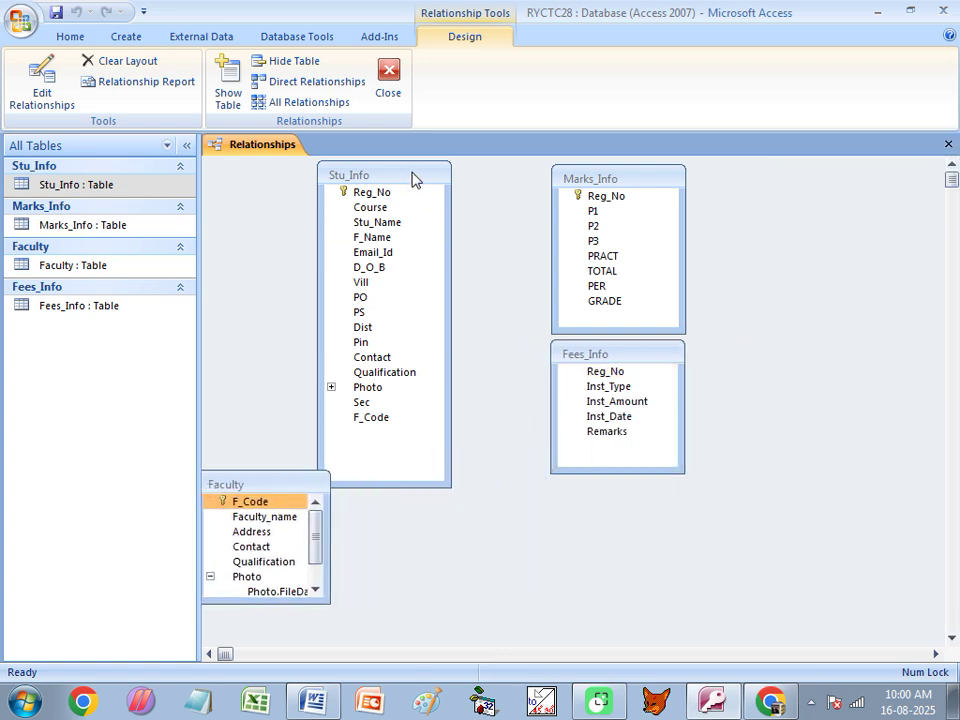
left_click_drag(414, 180, 460, 178)
left_click_drag(294, 482, 313, 439)
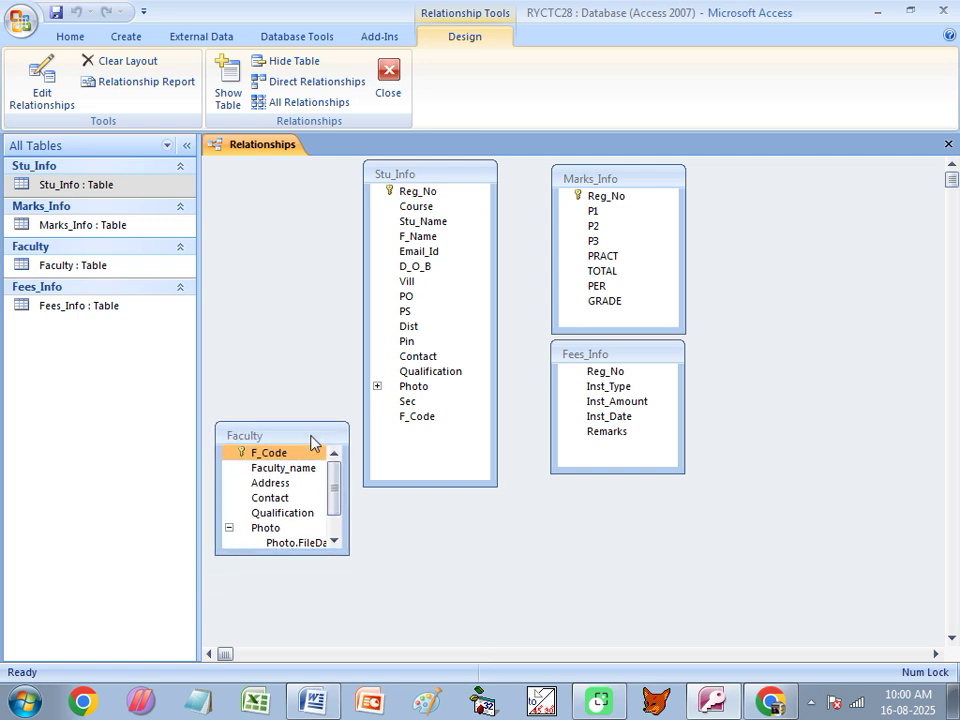
left_click(229, 527)
mouse_move(320, 555)
left_mouse_down()
mouse_move(343, 553)
mouse_move(347, 538)
mouse_move(330, 557)
left_mouse_up()
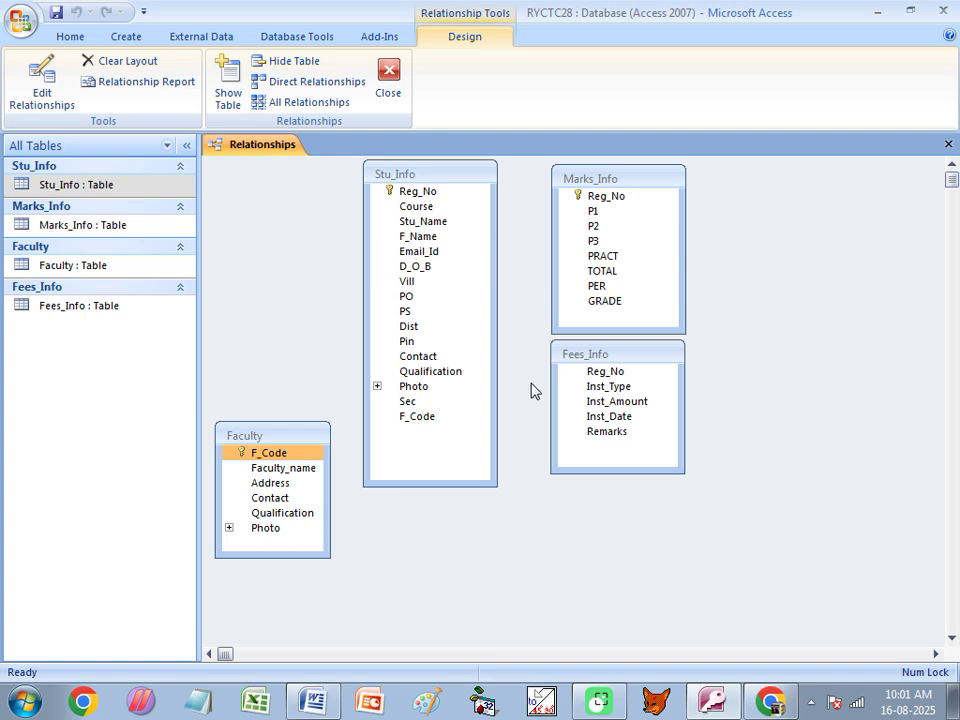
left_click_drag(412, 237, 315, 705)
Highlight Reg_No and Marks_Info in the Word linking steps, then return to Access Relationships.
left_click(315, 705)
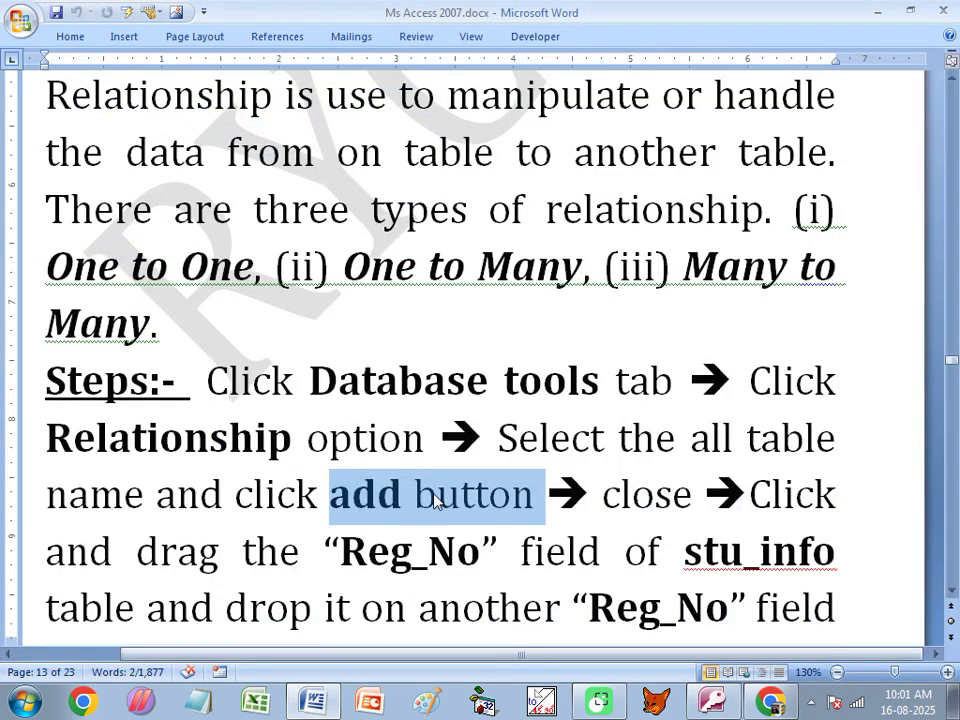
scroll(724, 514, "down", 2)
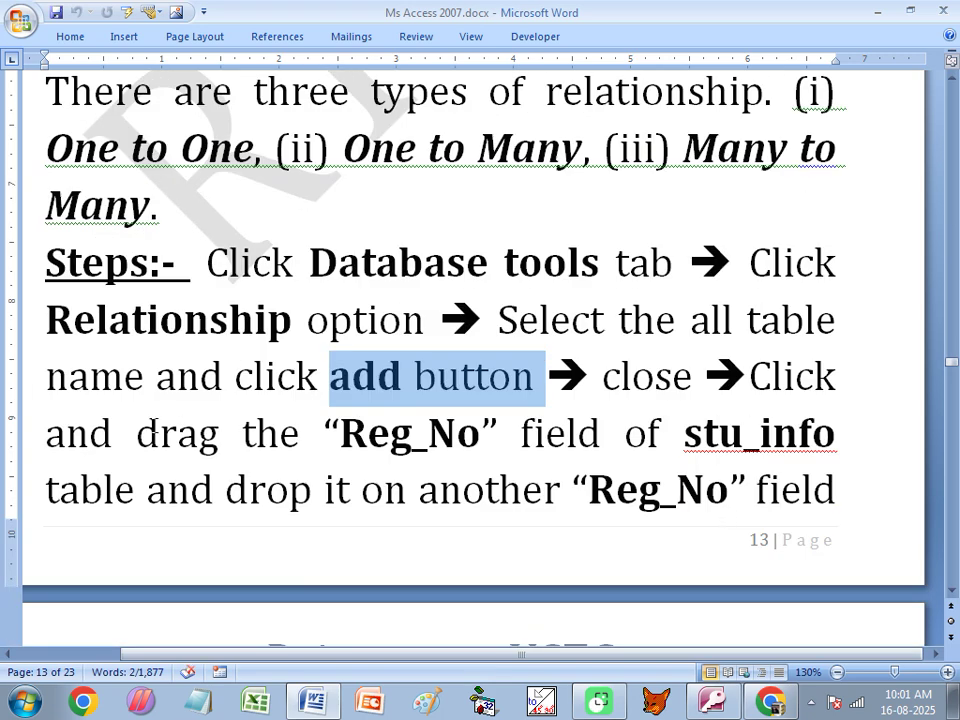
left_click_drag(340, 433, 467, 437)
left_click(743, 433)
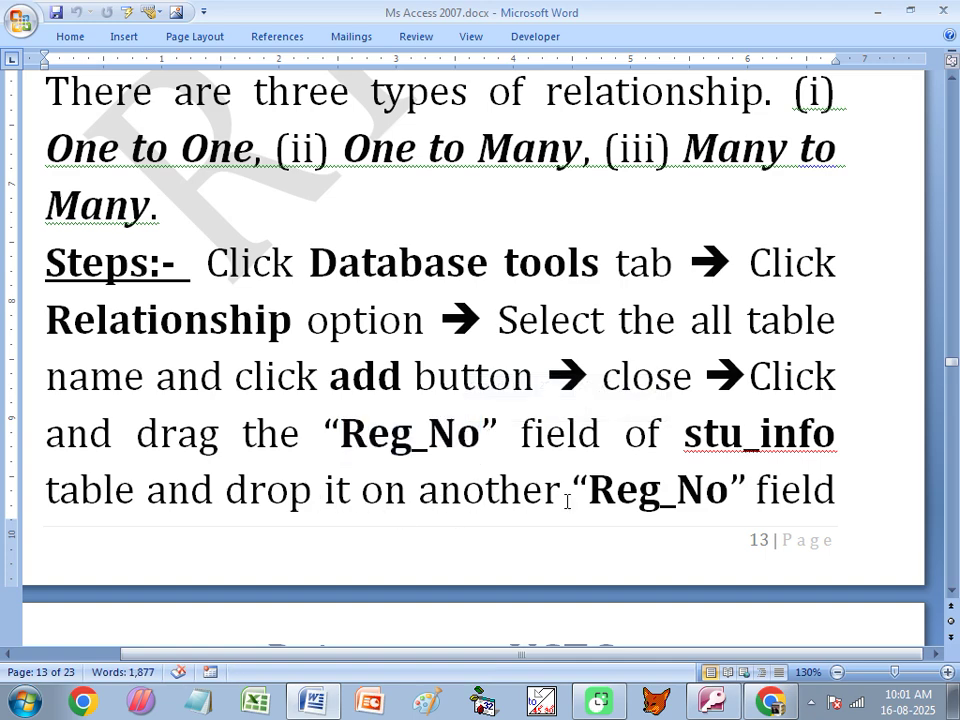
left_click_drag(572, 490, 748, 488)
scroll(400, 482, "down", 2)
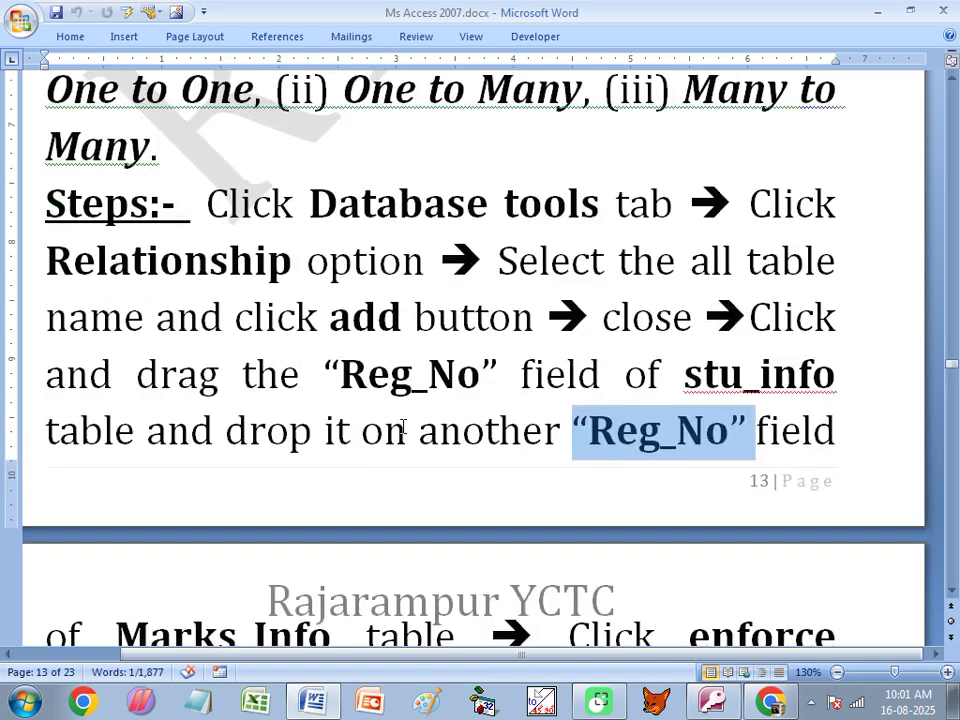
left_click_drag(117, 517, 316, 522)
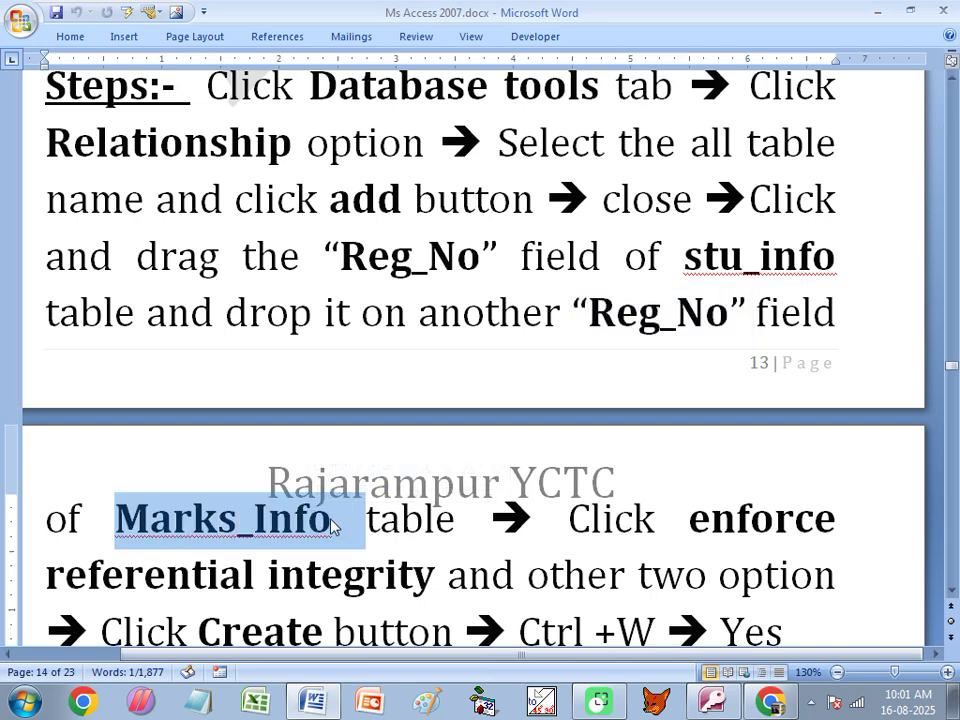
scroll(339, 551, "down", 2)
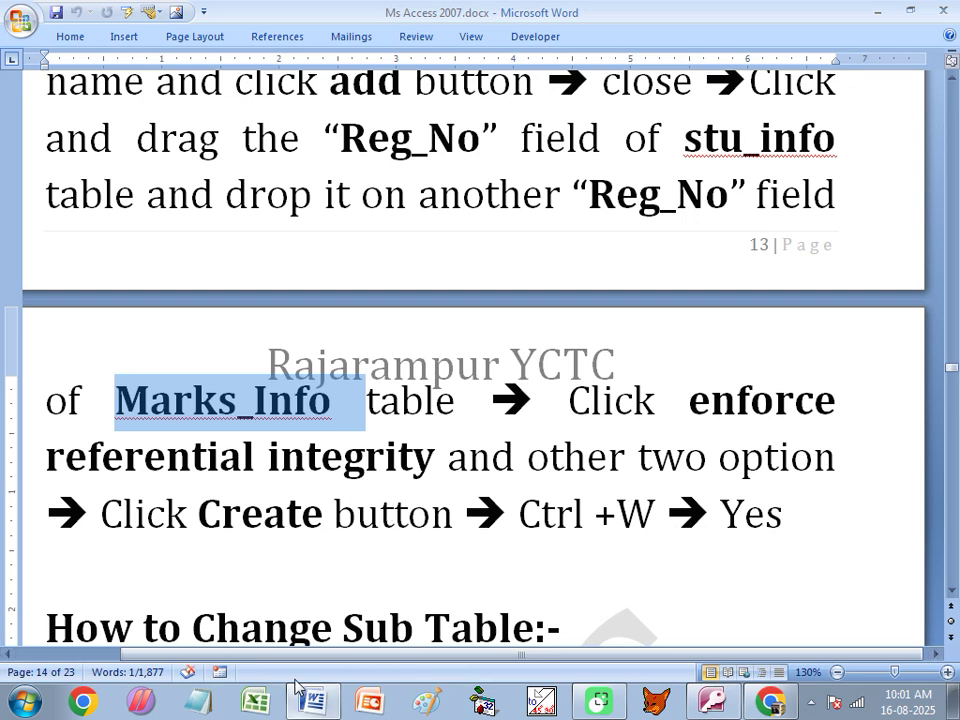
scroll(338, 587, "up", 1)
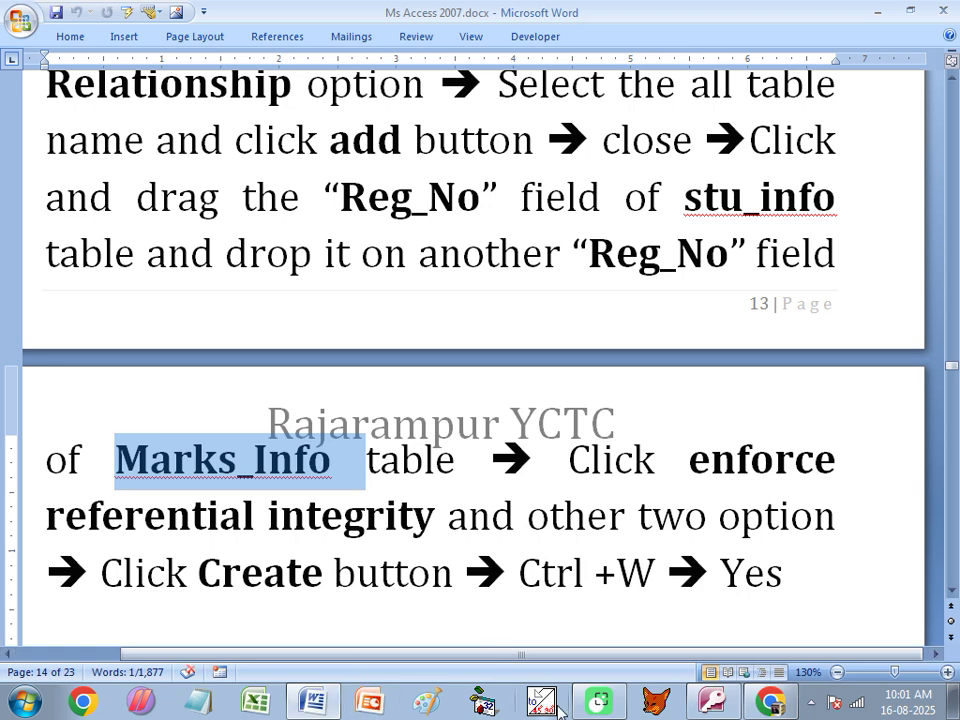
left_click(720, 700)
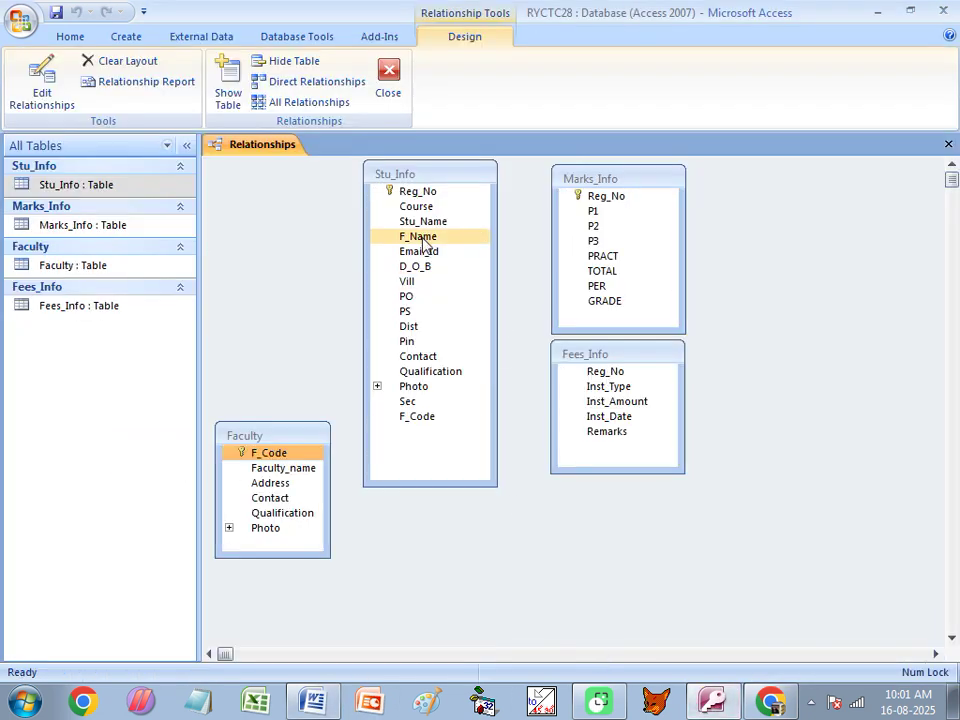
Drag Stu_Info's Reg_No onto Marks_Info, then cancel the first Edit Relationships attempt.
left_click(410, 192)
left_click_drag(410, 196, 615, 196)
left_click_drag(505, 163, 551, 350)
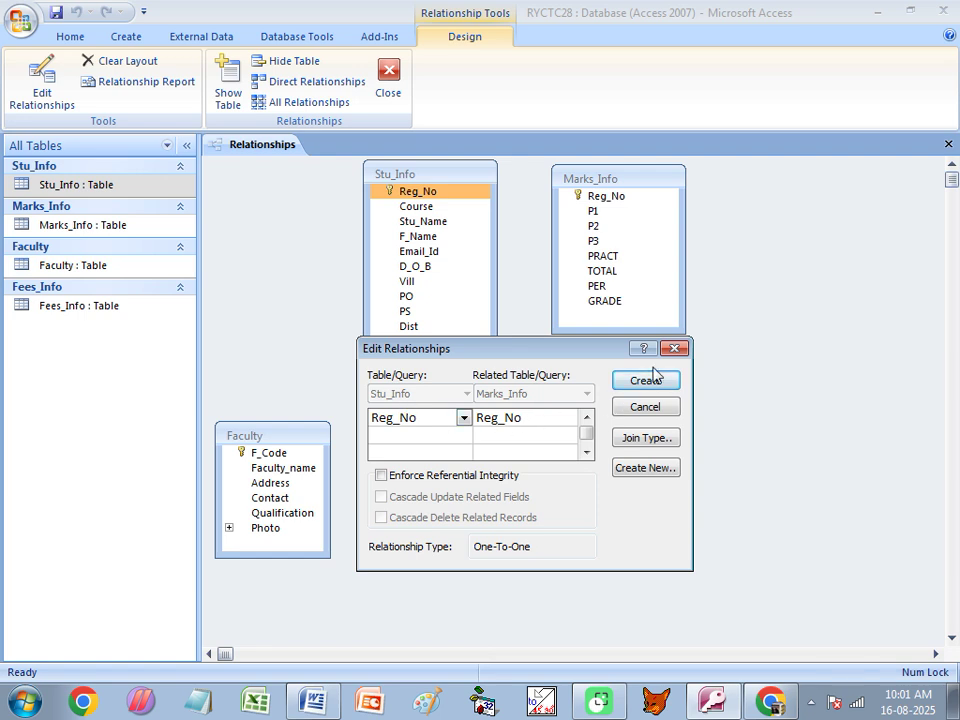
left_click(676, 348)
Relink Stu_Info's Reg_No to Marks_Info, setting the related field to Reg_No (One-To-One).
left_click_drag(405, 198, 600, 242)
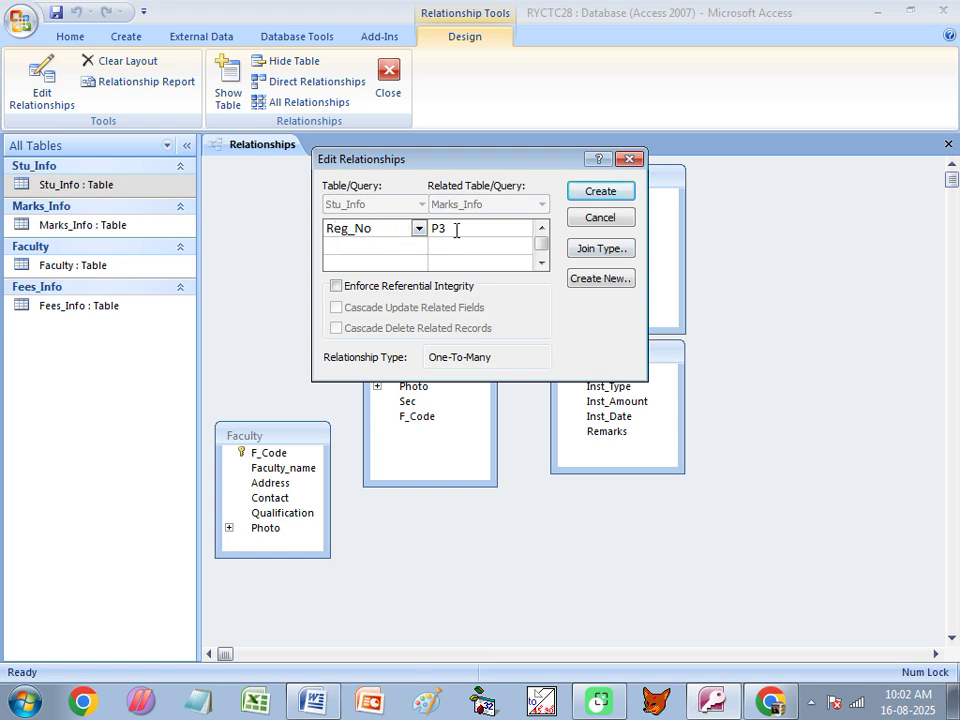
left_click(495, 228)
left_click(523, 228)
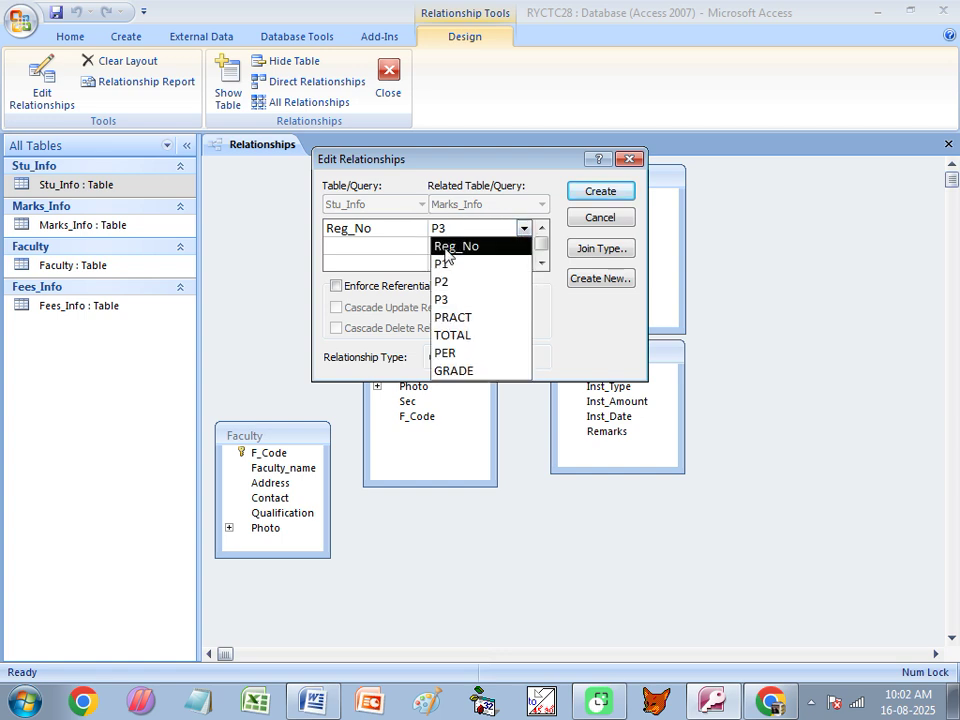
left_click(448, 247)
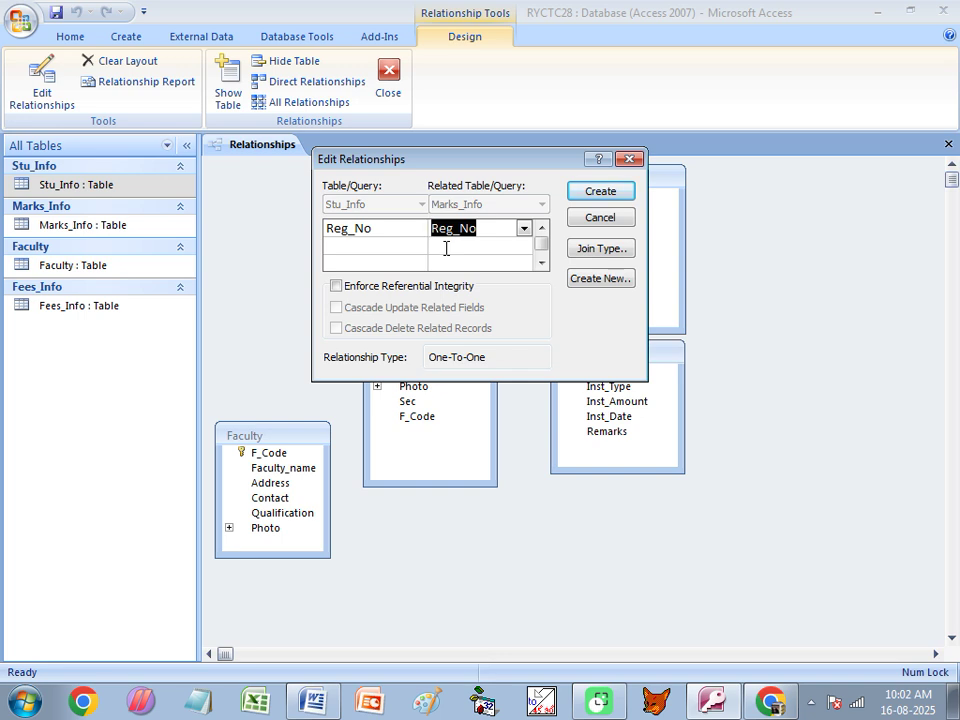
left_click(524, 229)
left_click(456, 266)
left_click(523, 228)
left_click(455, 246)
left_click(347, 228)
left_click(469, 229)
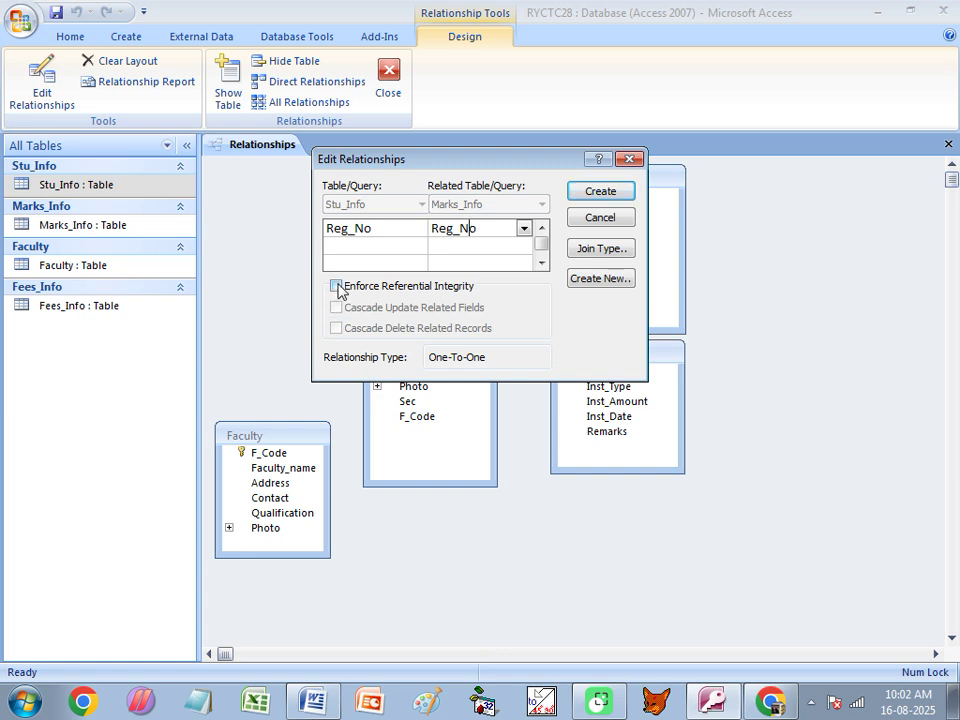
Enable referential integrity, cascade update and cascade delete, then Create, triggering an integrity-violation error.
left_click(337, 287)
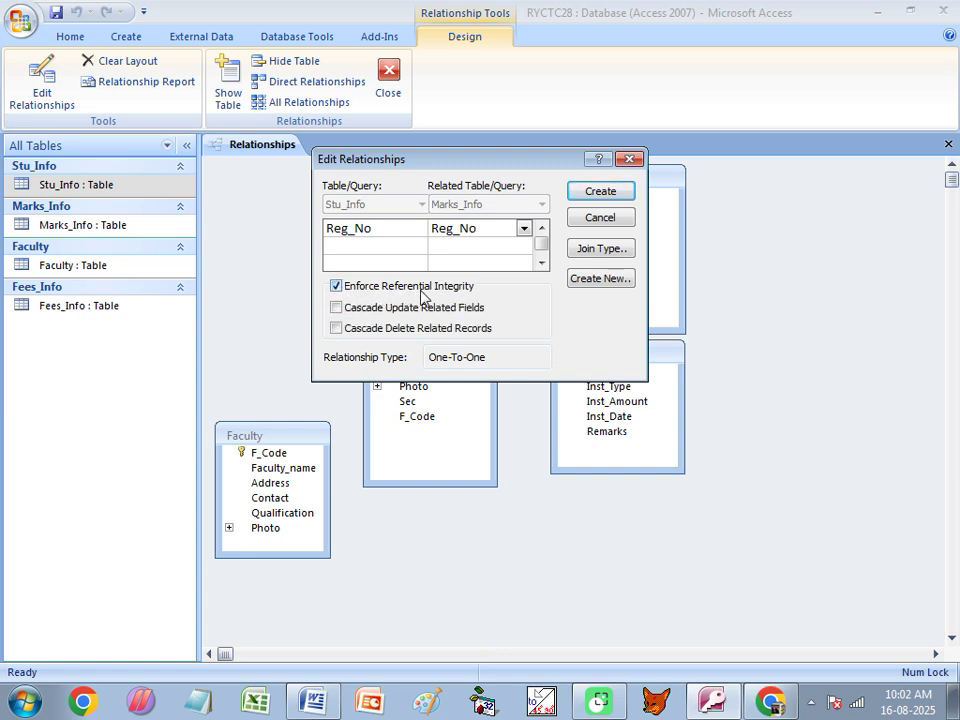
left_click_drag(514, 171, 566, 266)
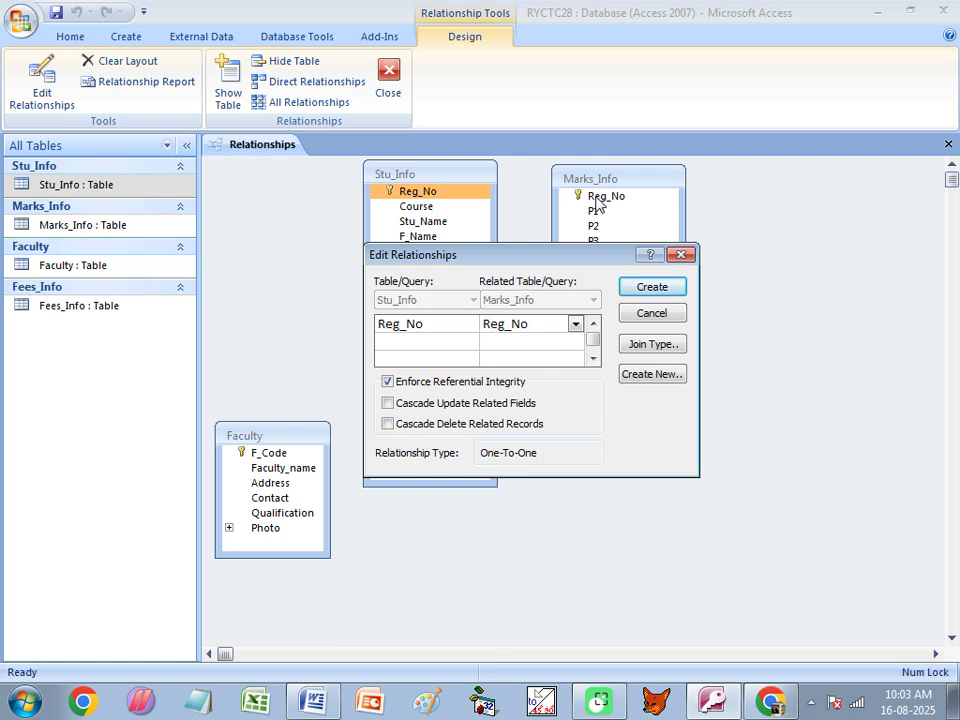
left_click(389, 404)
left_click(402, 428)
left_click(648, 290)
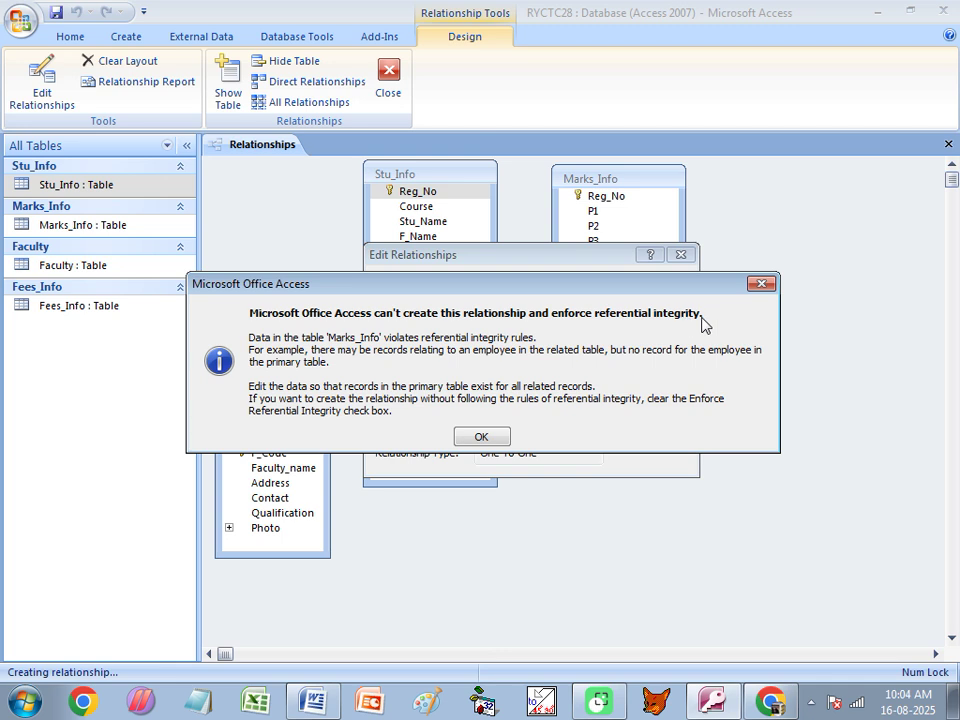
Dismiss the error, close Relationships without the link, and open Stu_Info and Marks_Info.
left_click(761, 284)
left_click(681, 255)
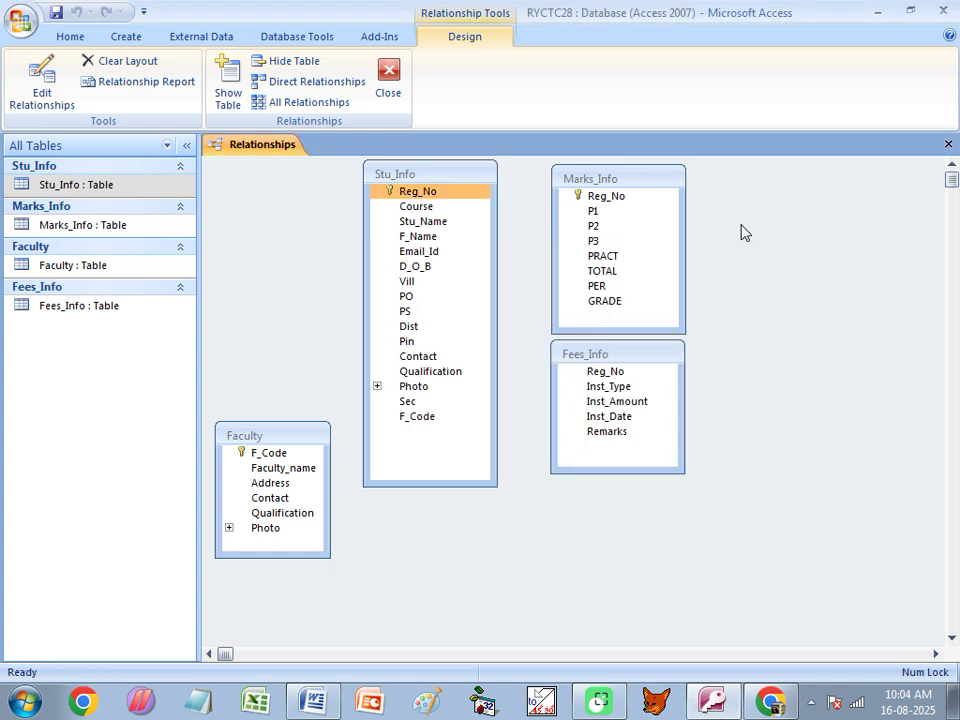
left_click(948, 144)
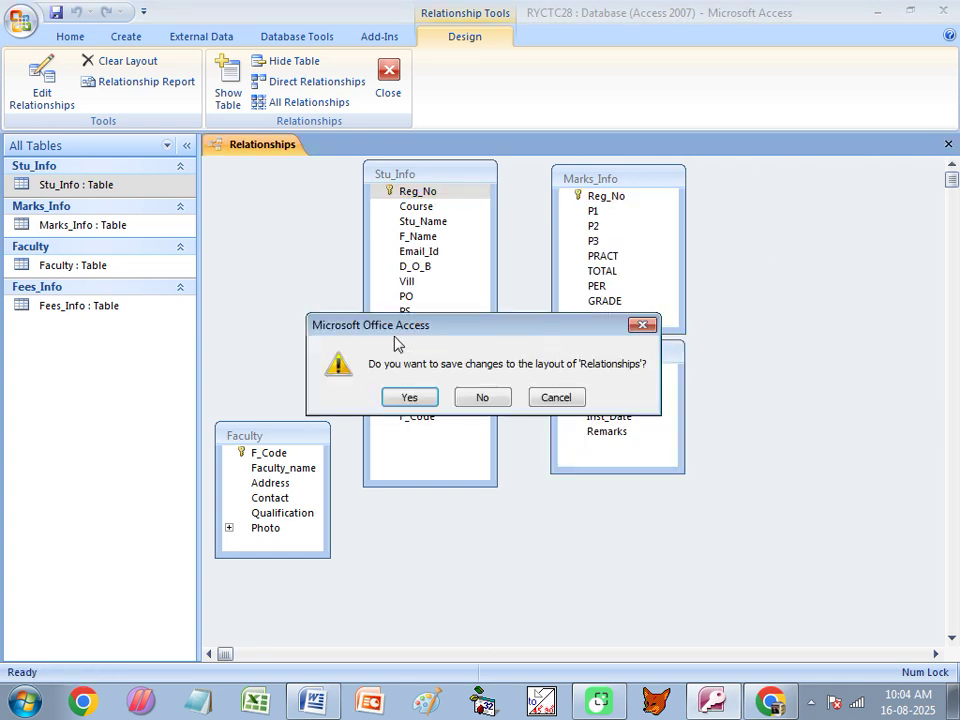
left_click(418, 398)
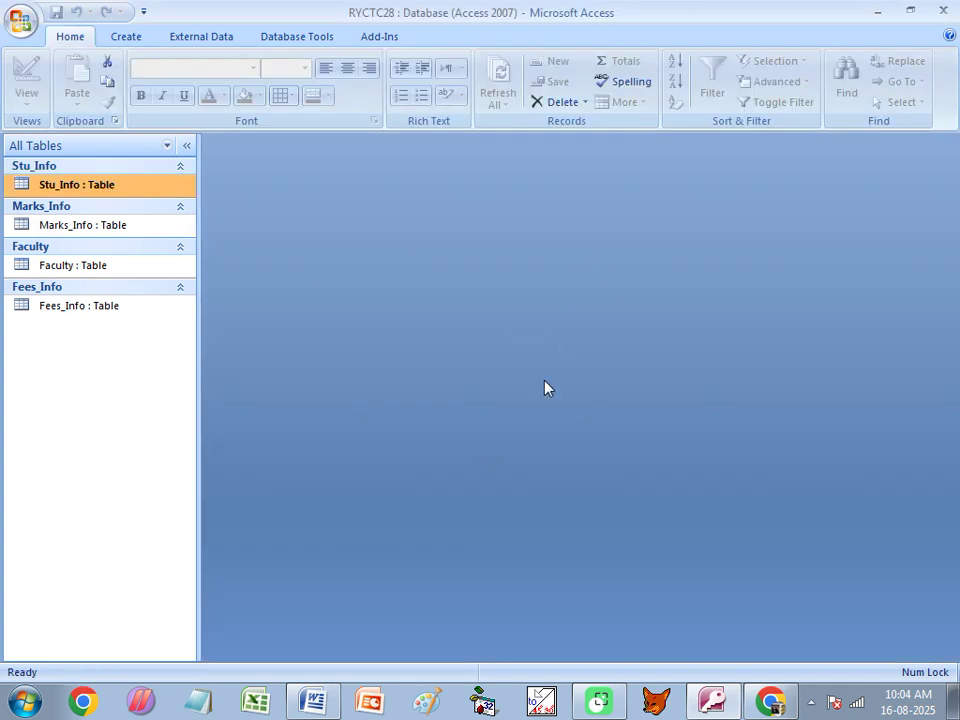
double_click(58, 186)
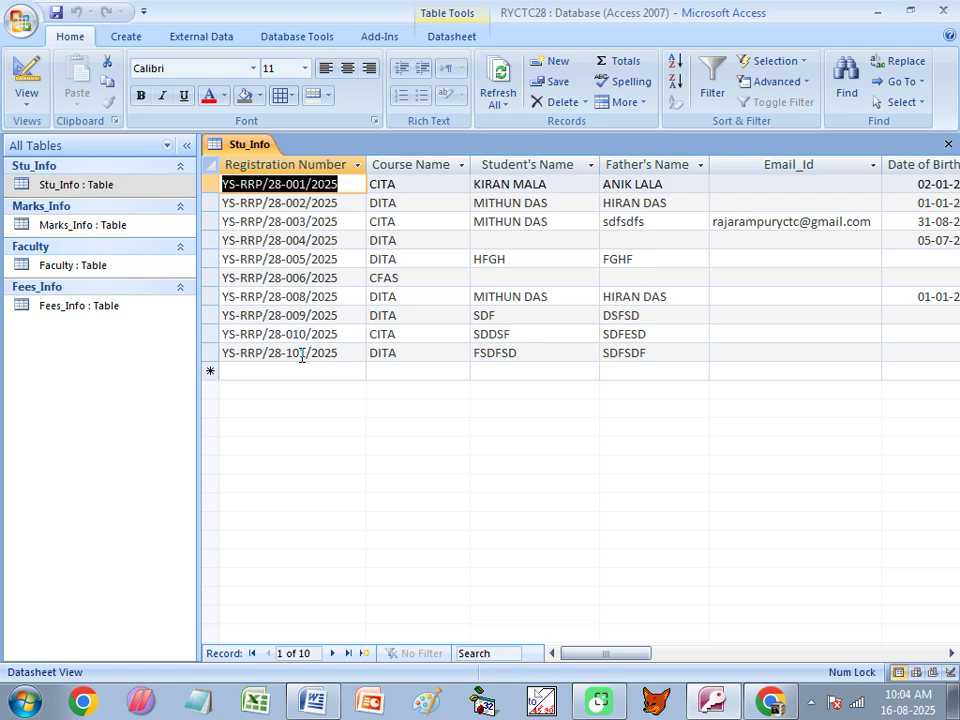
double_click(80, 226)
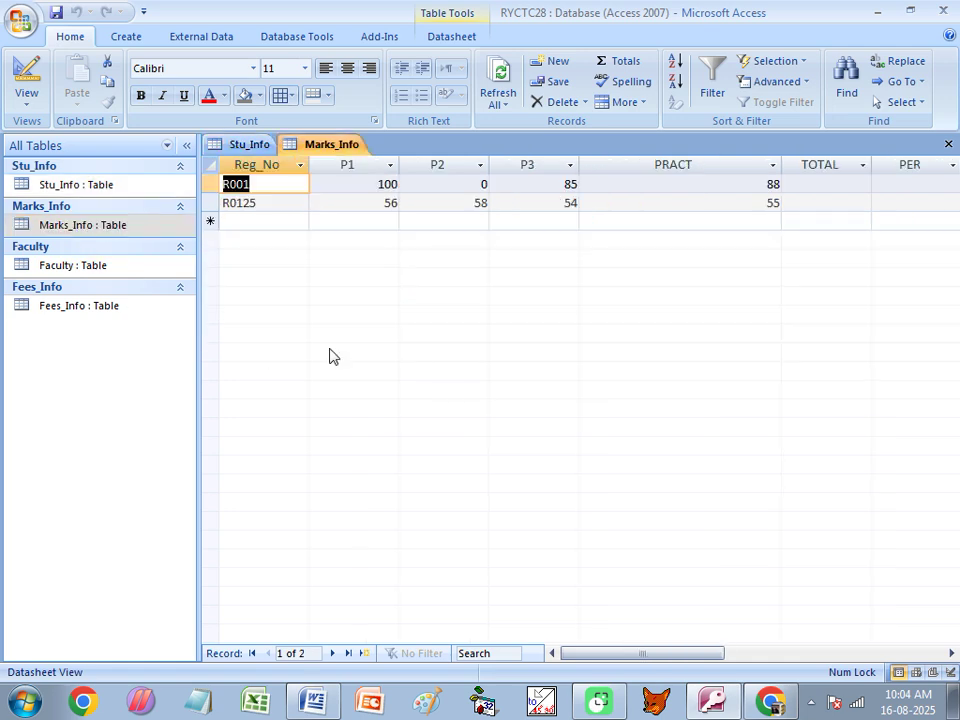
Check the registration numbers in Stu_Info, then close the Stu_Info table.
left_click(265, 204)
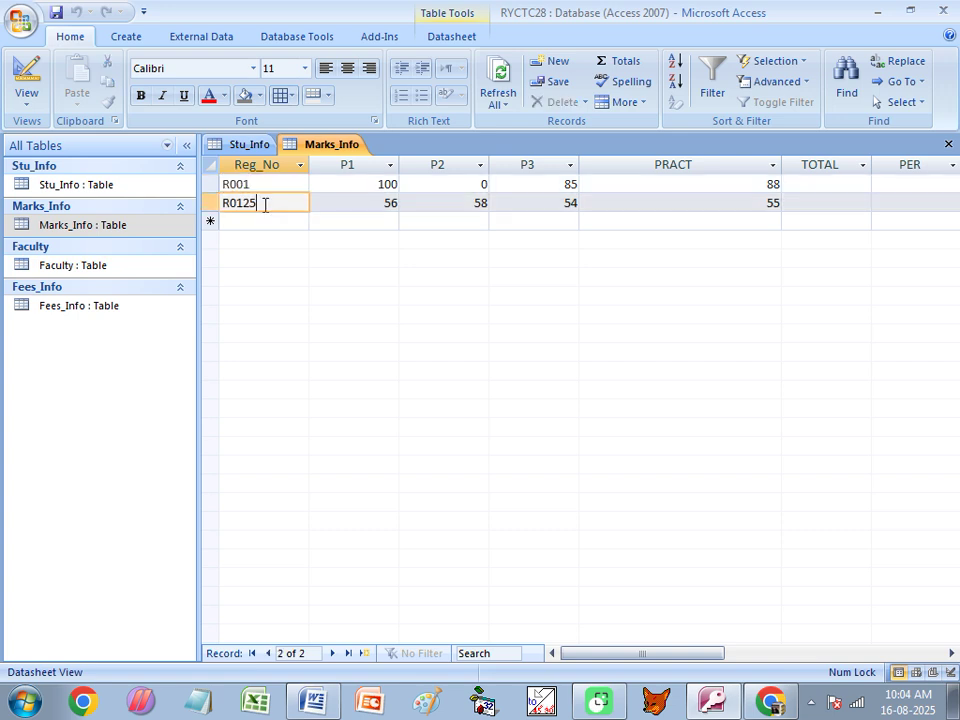
left_click(245, 184)
left_click(137, 188)
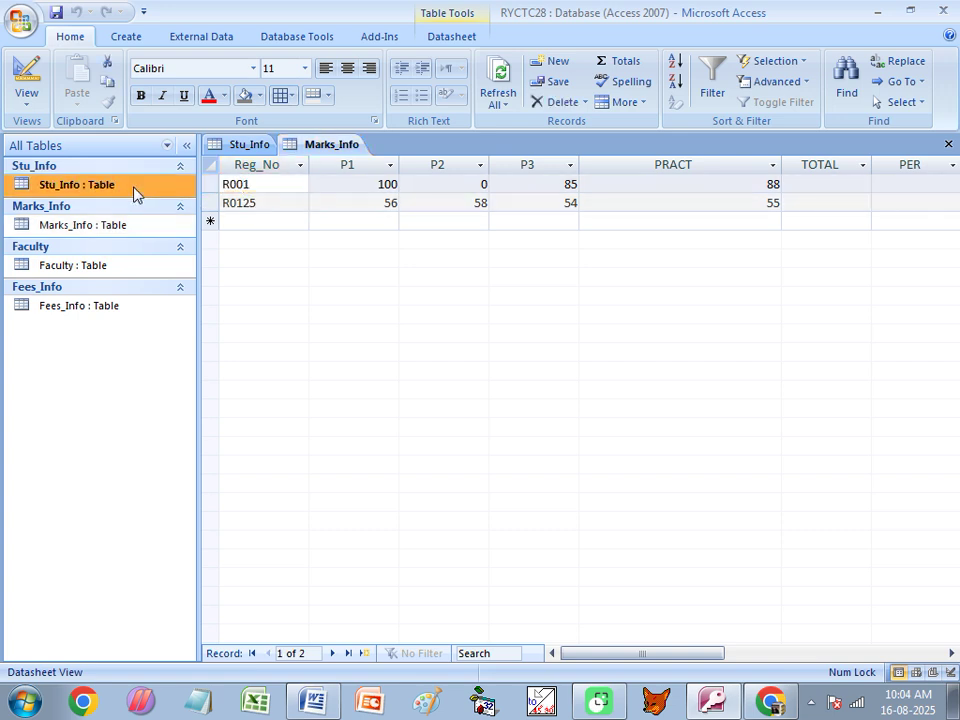
left_click(250, 146)
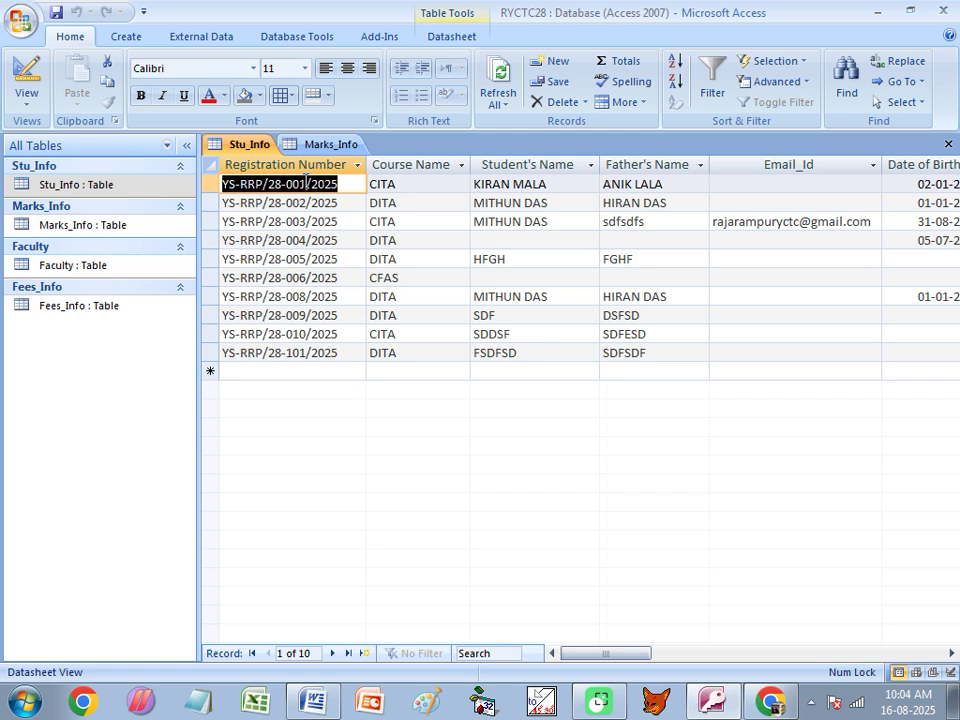
left_click(948, 144)
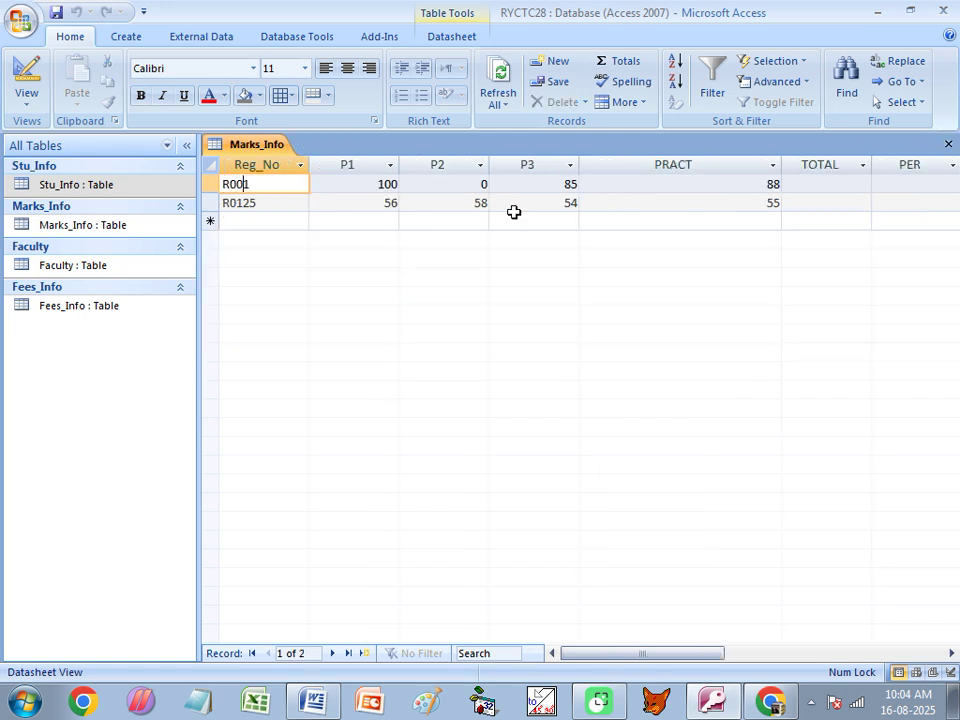
Change Marks_Info Reg_No values R001 to 001 and R0125 to 002, then close it.
left_click(224, 184)
key("Delete")
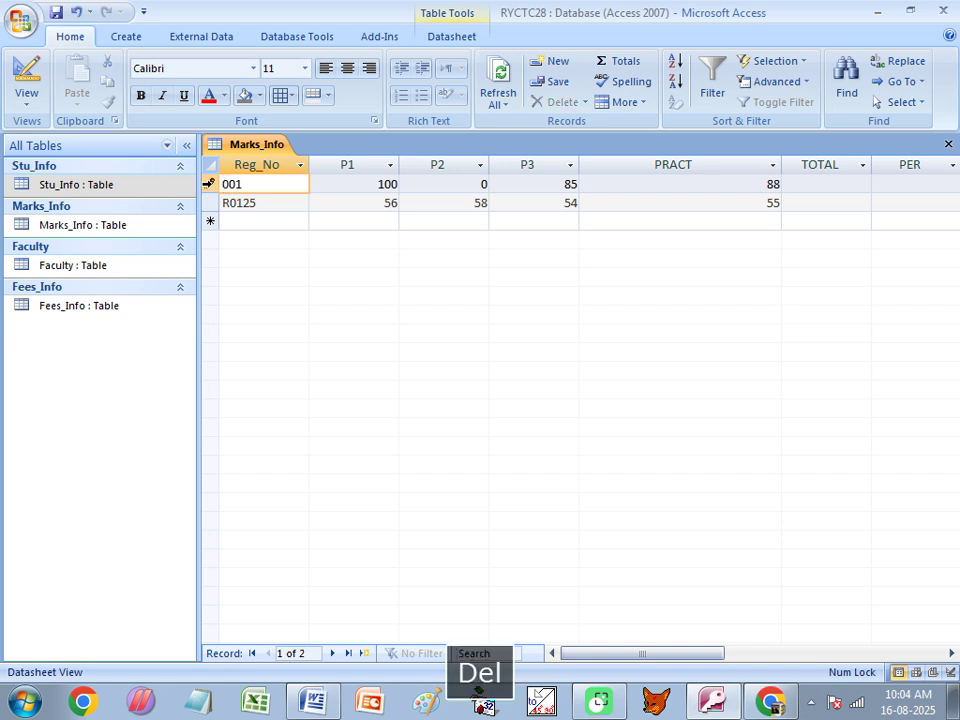
double_click(255, 202)
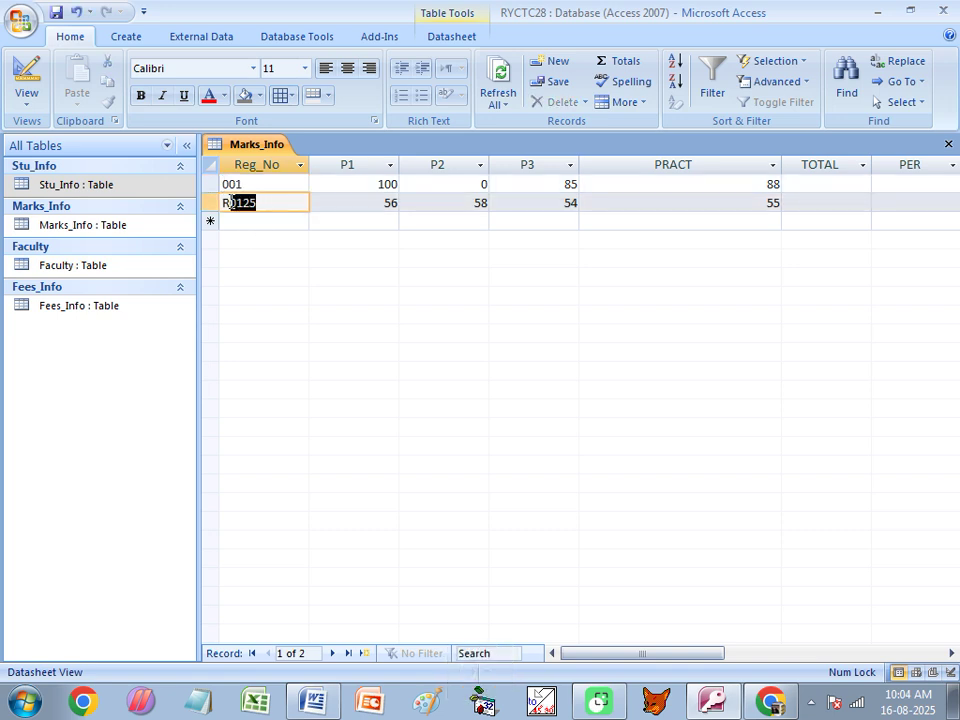
type("022")
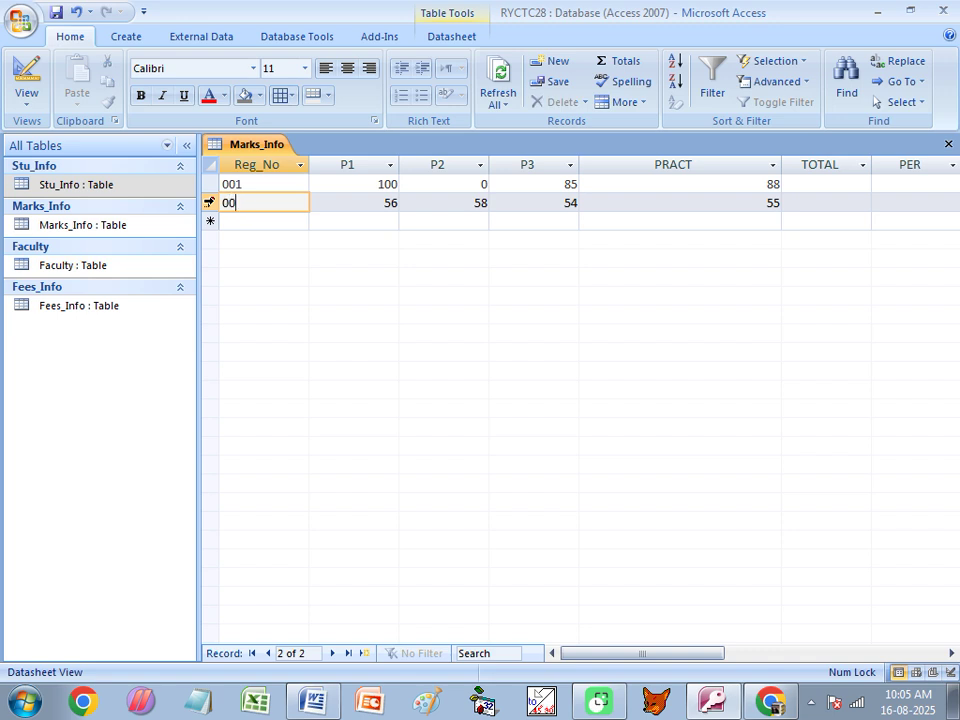
left_click(313, 203)
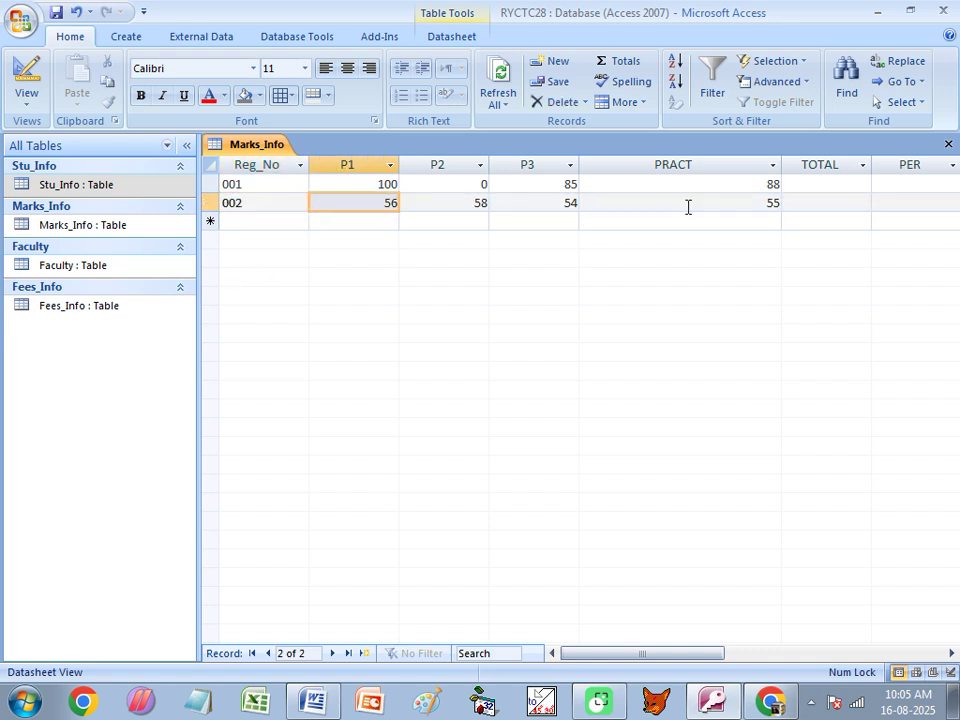
left_click(948, 144)
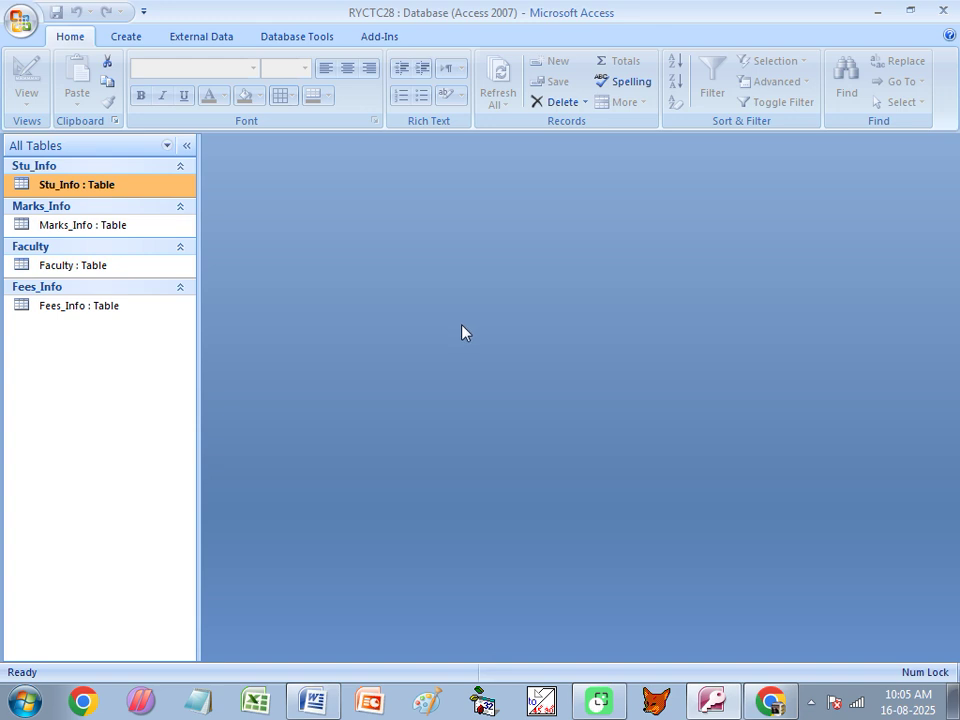
Link Stu_Info's Reg_No one-to-one to Marks_Info with referential integrity and cascade update.
left_click(302, 38)
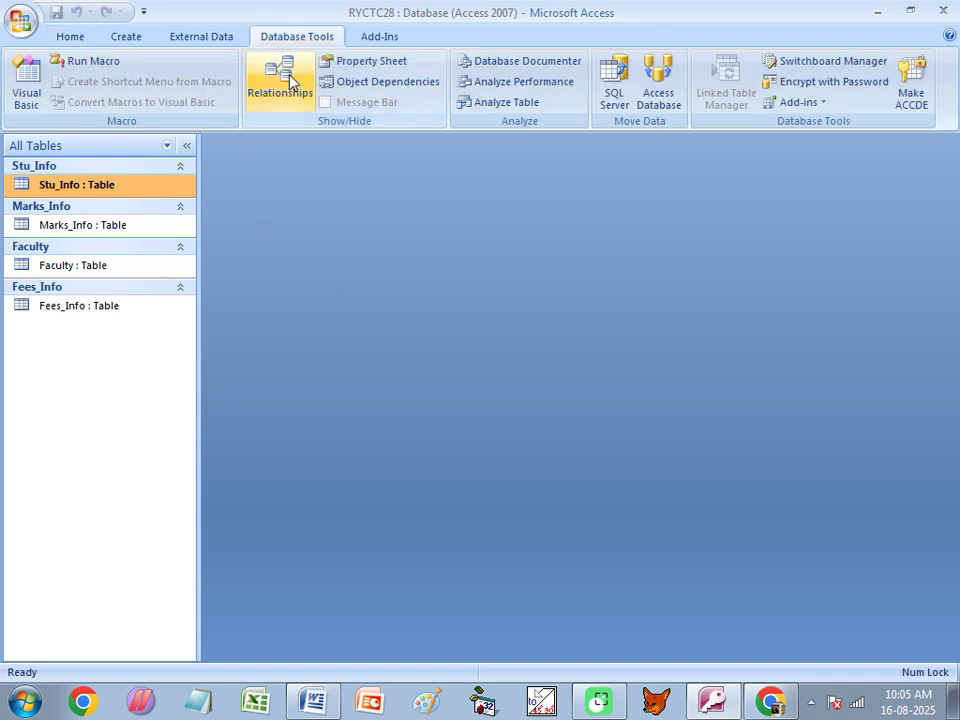
left_click(287, 84)
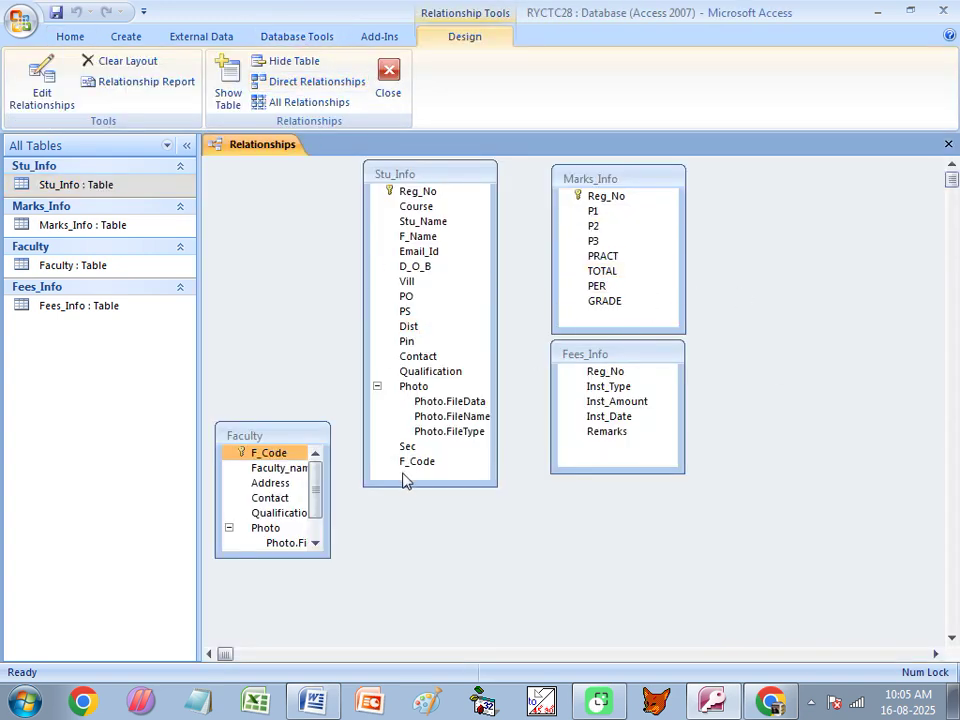
left_click_drag(410, 463, 607, 198)
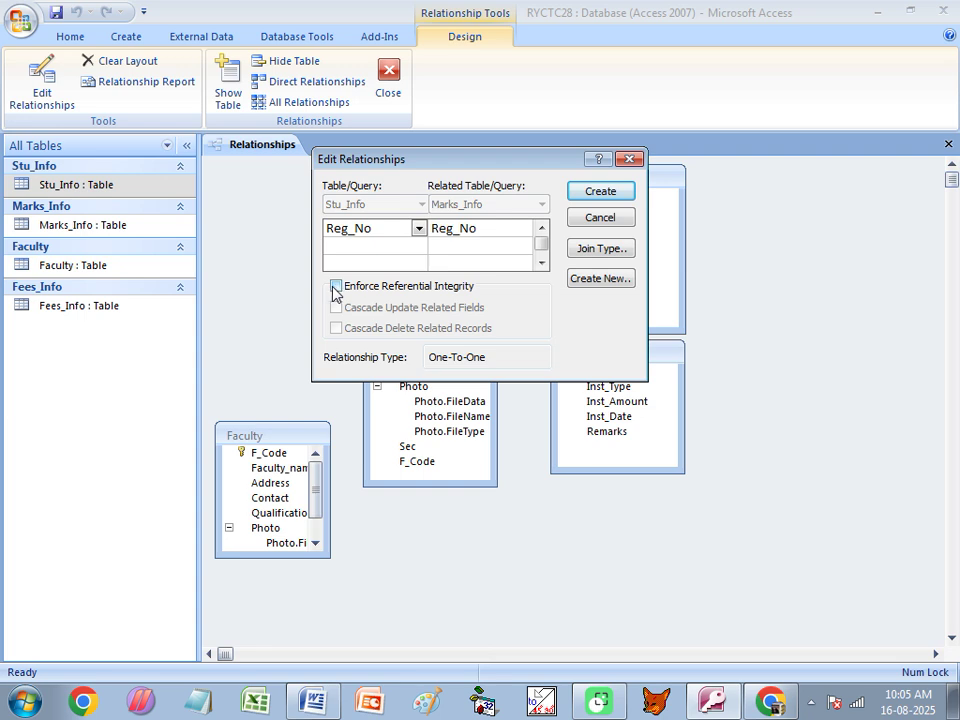
left_click(336, 287)
left_click(336, 307)
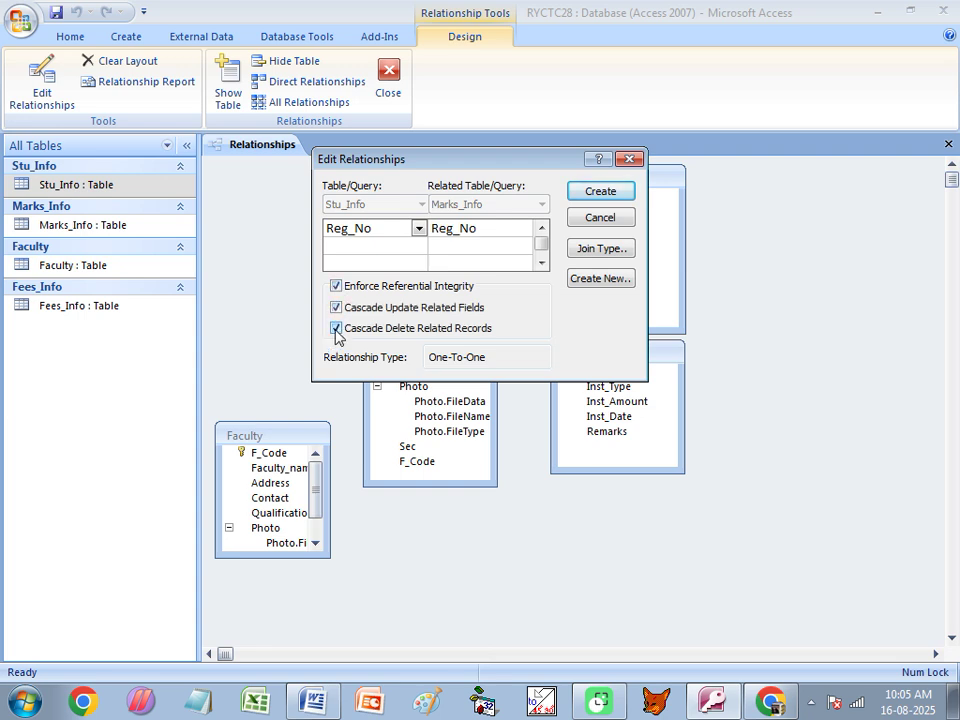
left_click(613, 196)
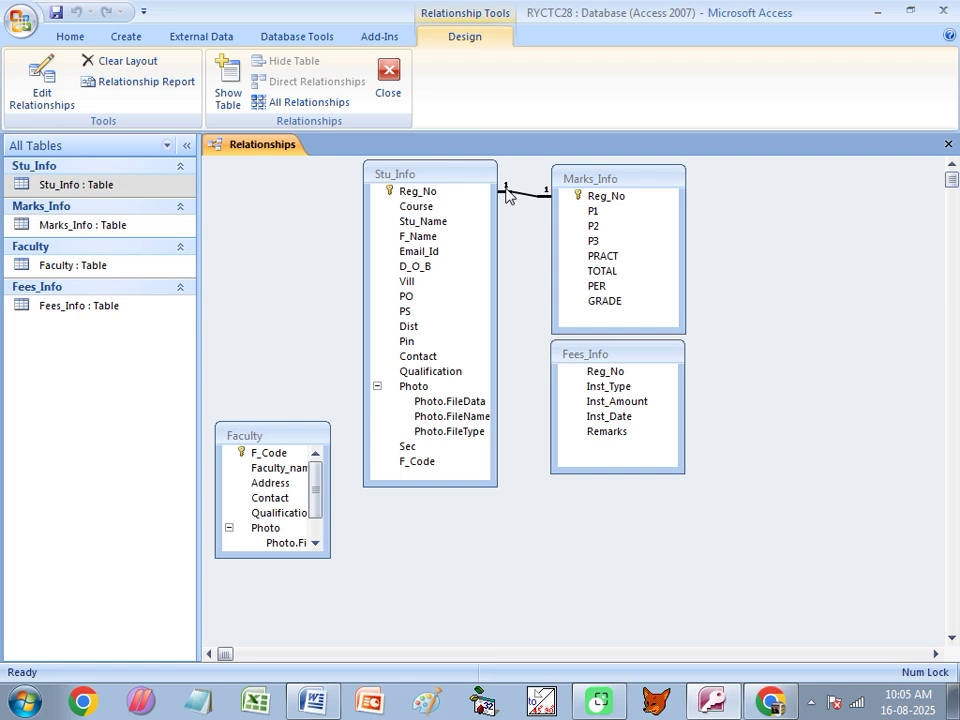
left_click_drag(607, 181, 594, 377)
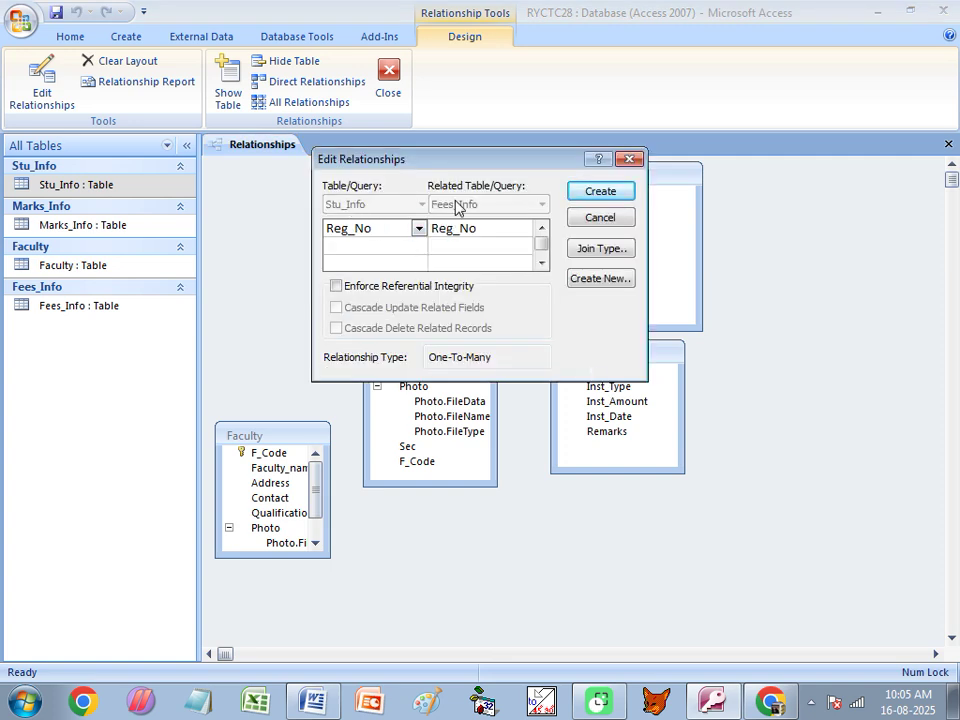
Link Reg_No one-to-many to Fees_Info with integrity and both cascades, then tidy the layout.
left_click(340, 286)
left_click(336, 307)
left_click(338, 328)
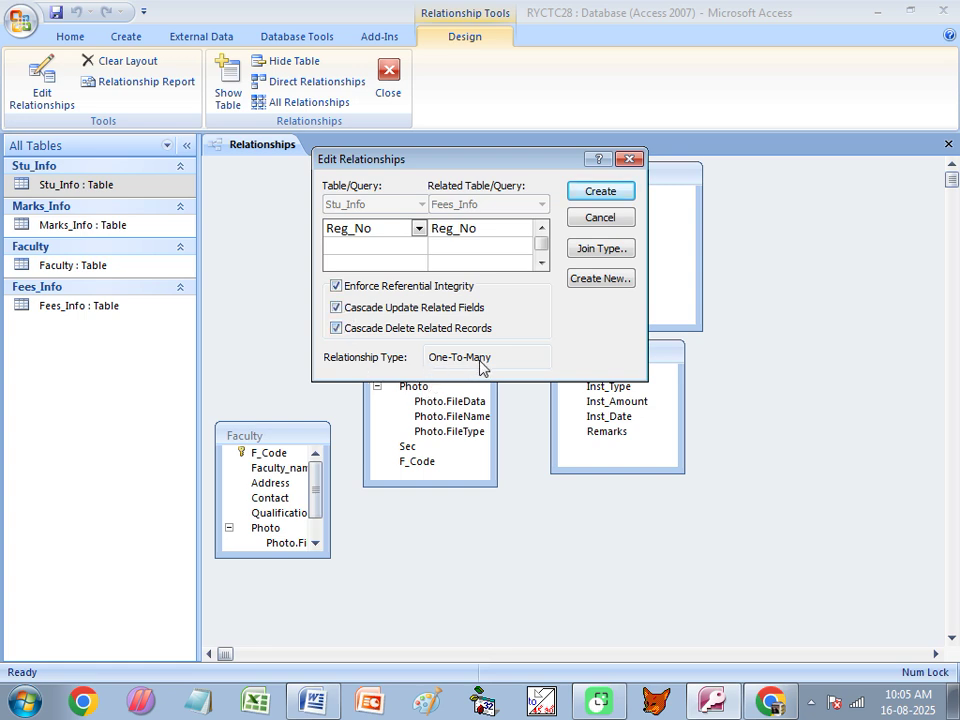
left_click(605, 198)
mouse_move(621, 356)
left_mouse_down()
mouse_move(720, 396)
mouse_move(632, 408)
left_mouse_up()
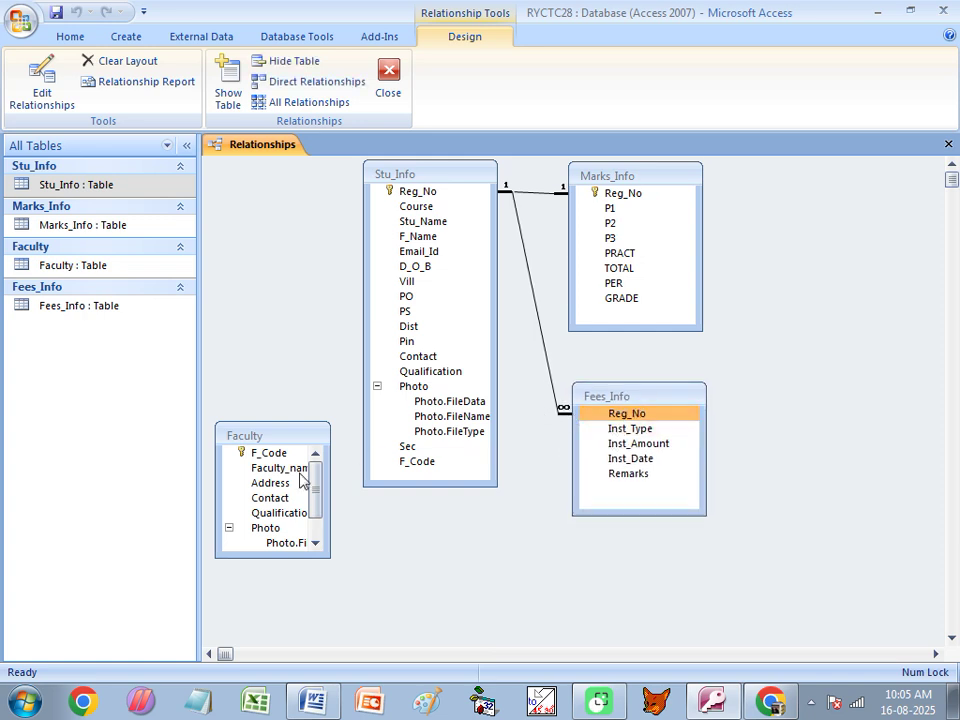
left_click(229, 515)
left_click(228, 528)
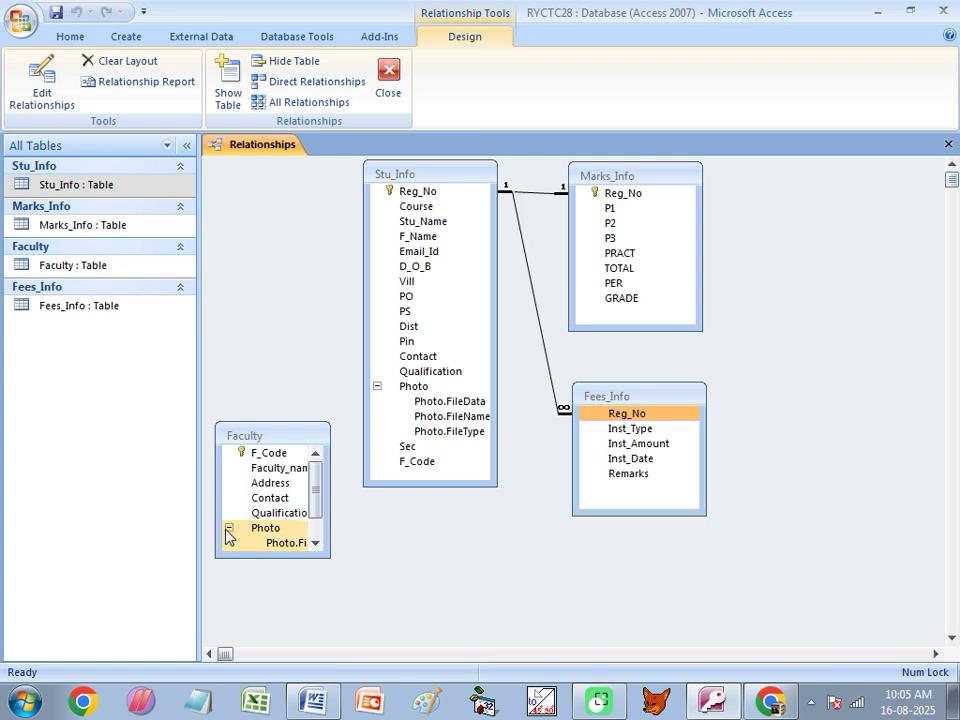
left_click(228, 528)
left_click_drag(240, 536, 420, 469)
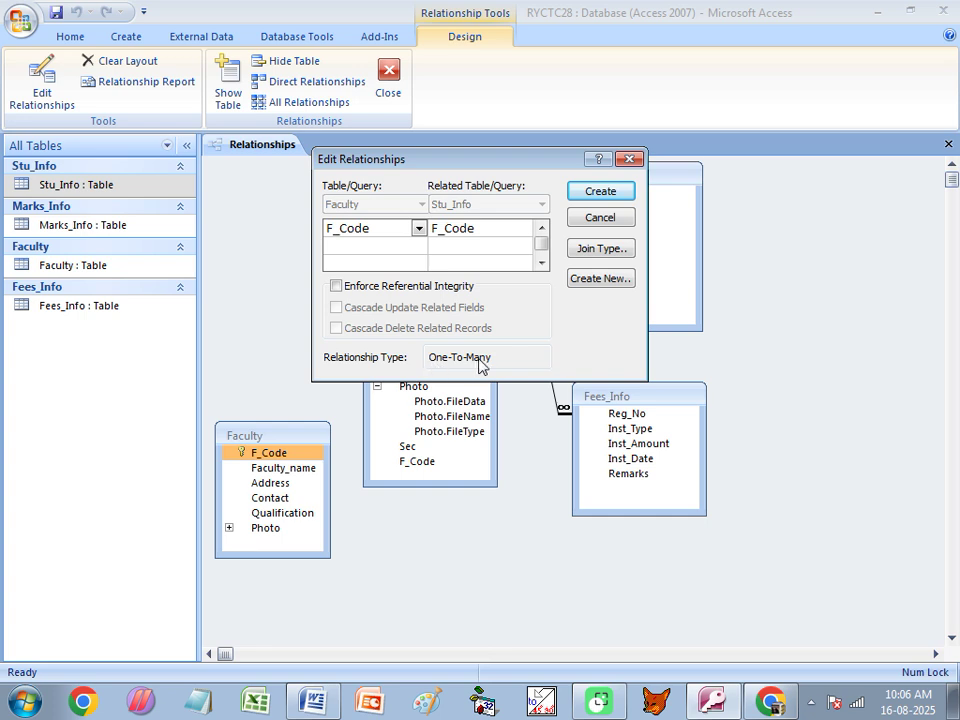
left_click(390, 286)
left_click(363, 309)
left_click(360, 329)
left_click(620, 193)
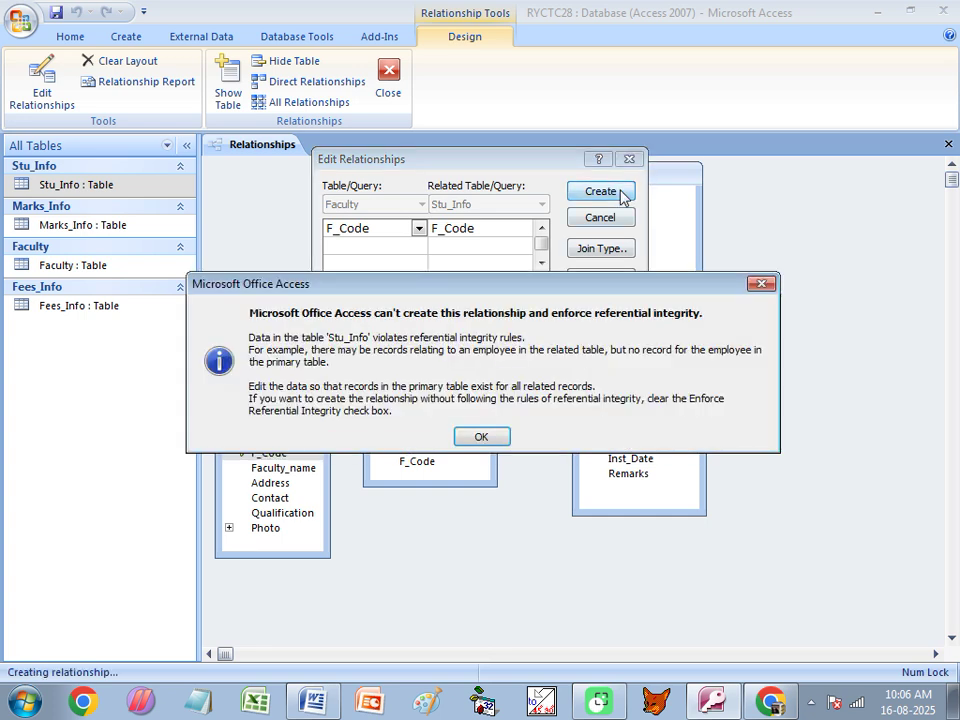
left_click(484, 437)
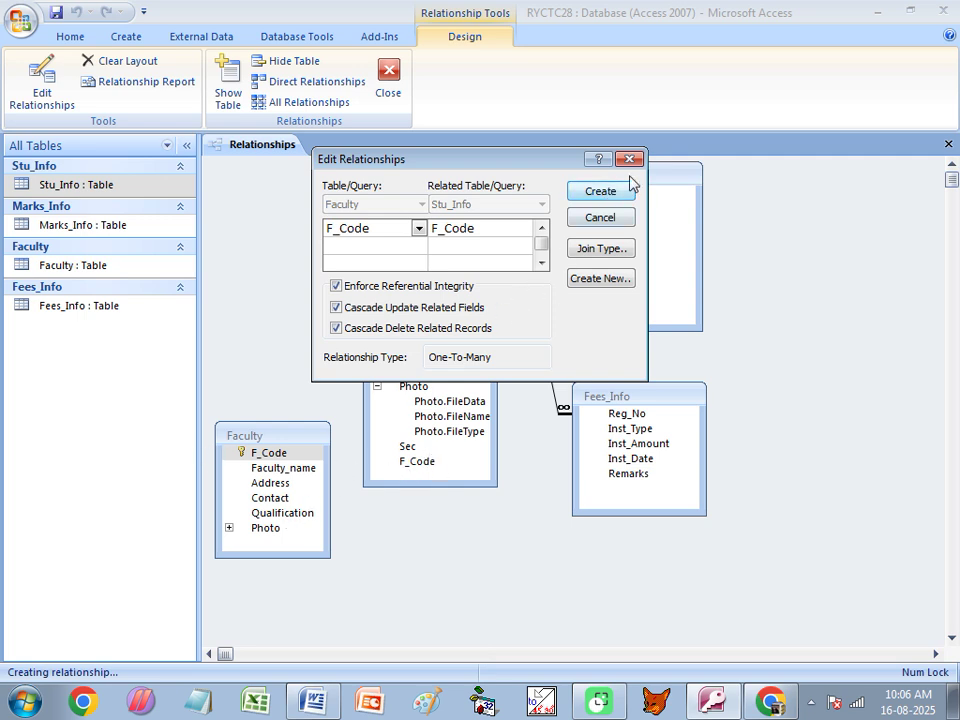
left_click(630, 159)
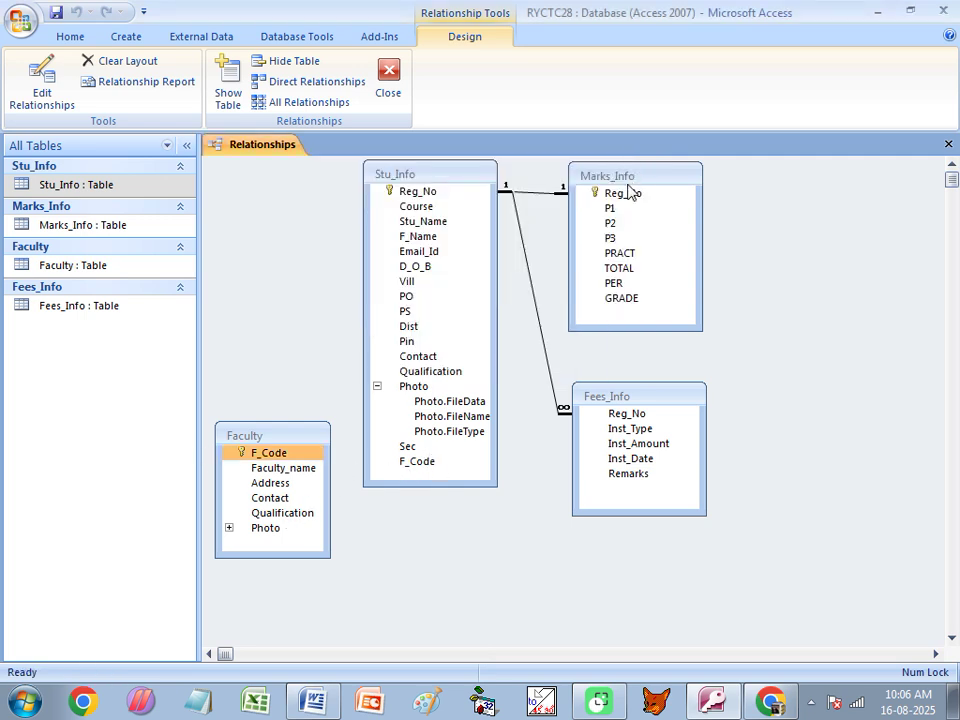
left_click(95, 315)
Enter Faculty records F1 and F2 with their faculty names in capitals, then close the table.
double_click(62, 266)
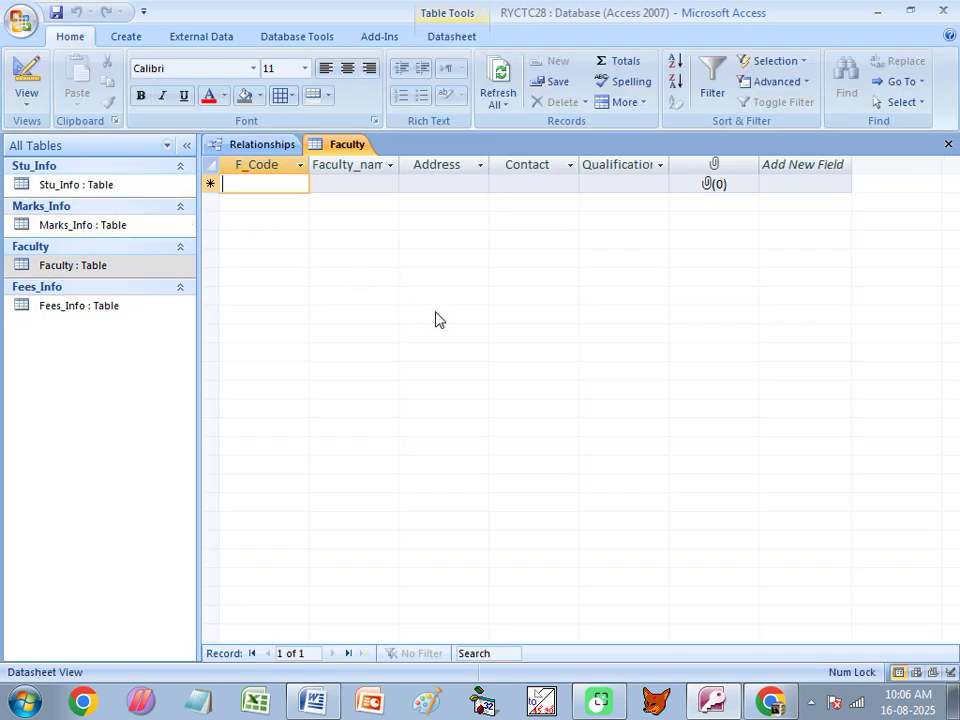
key("Caps_Lock")
type("F1")
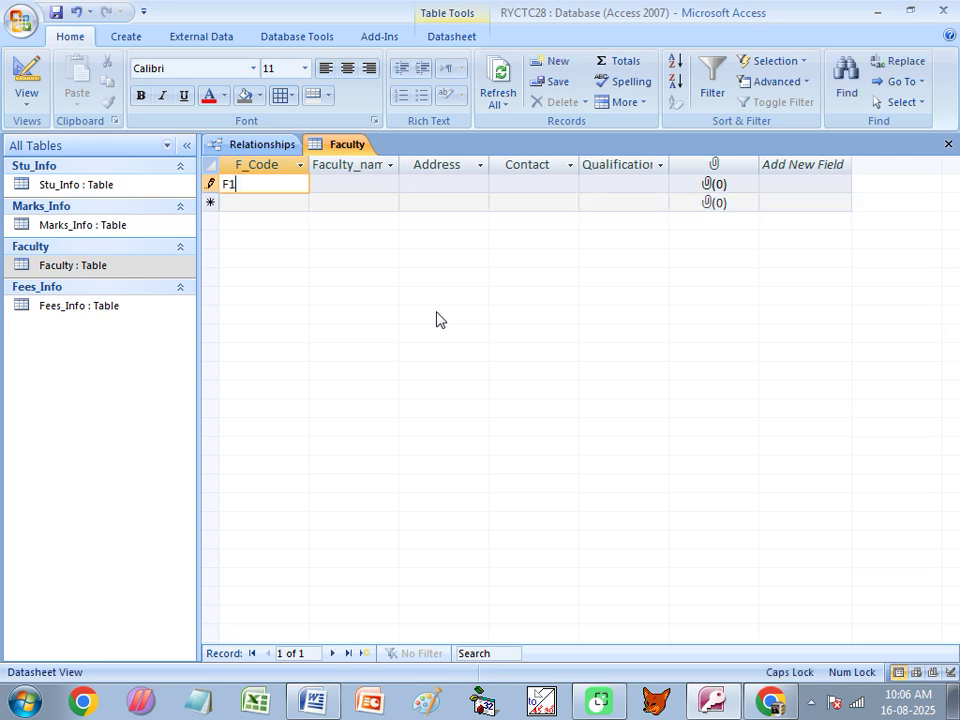
key("Tab")
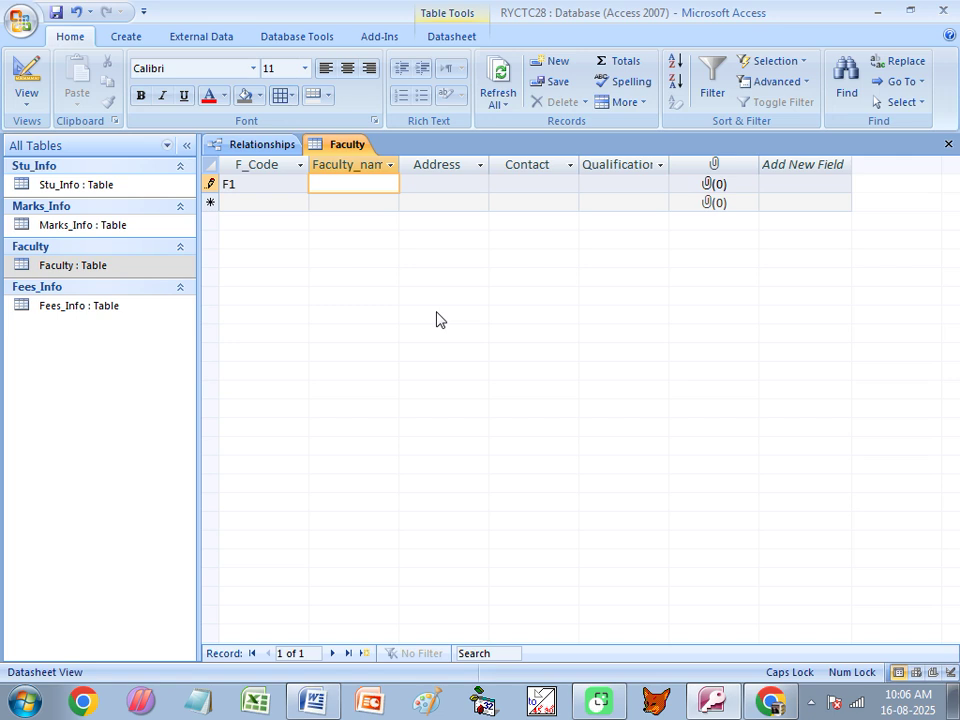
type("BIPLLAB A")
key("Tab")
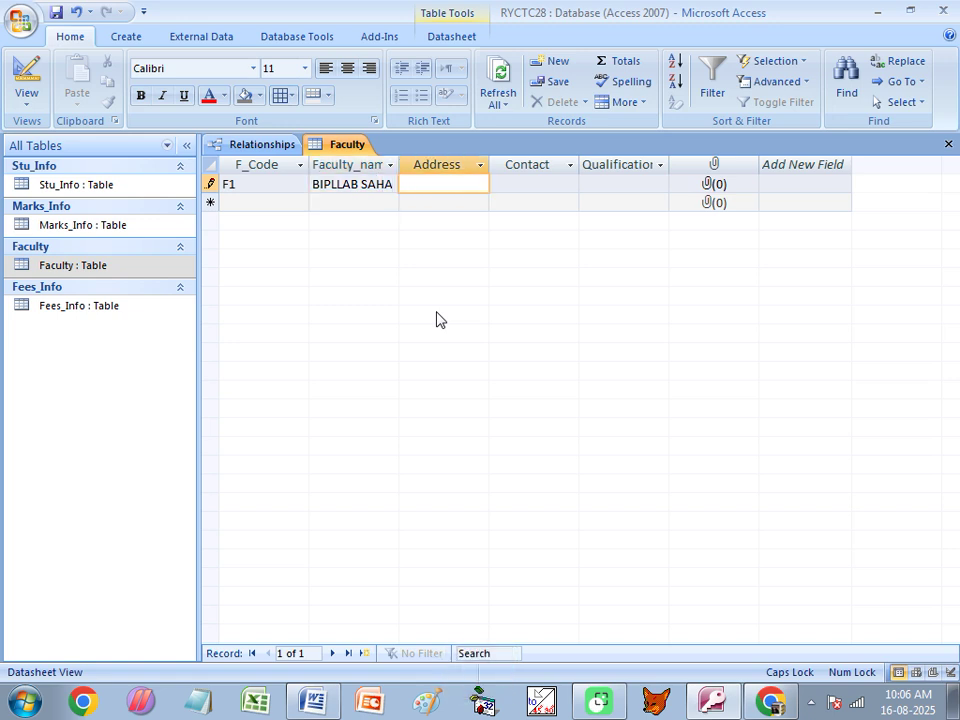
key("Tab")
key("Tab")
key("Tab")
key("Tab")
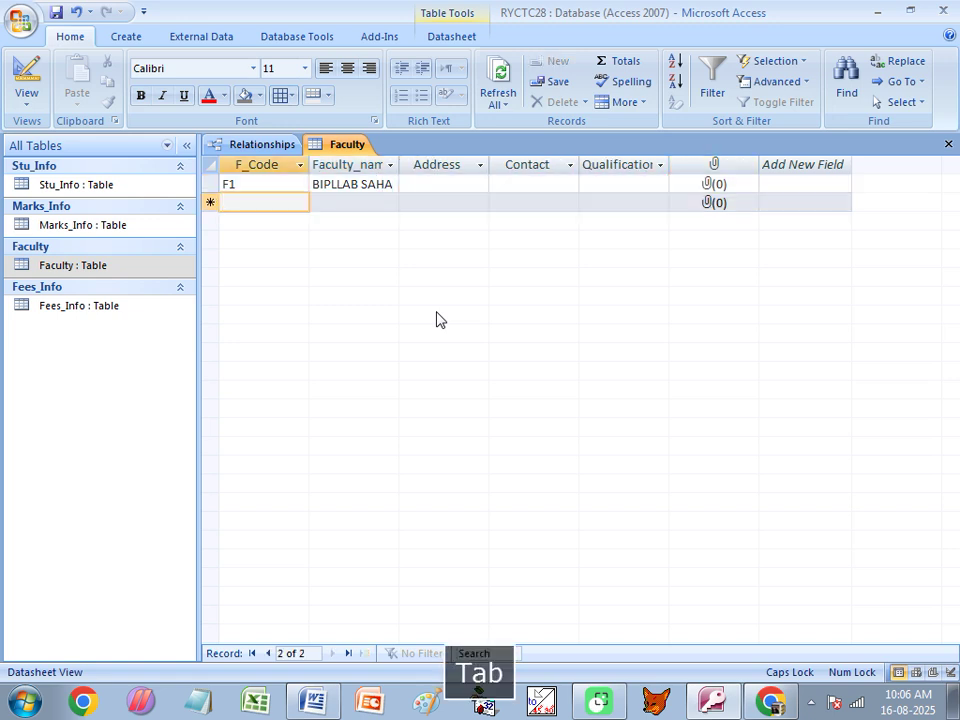
type("F2")
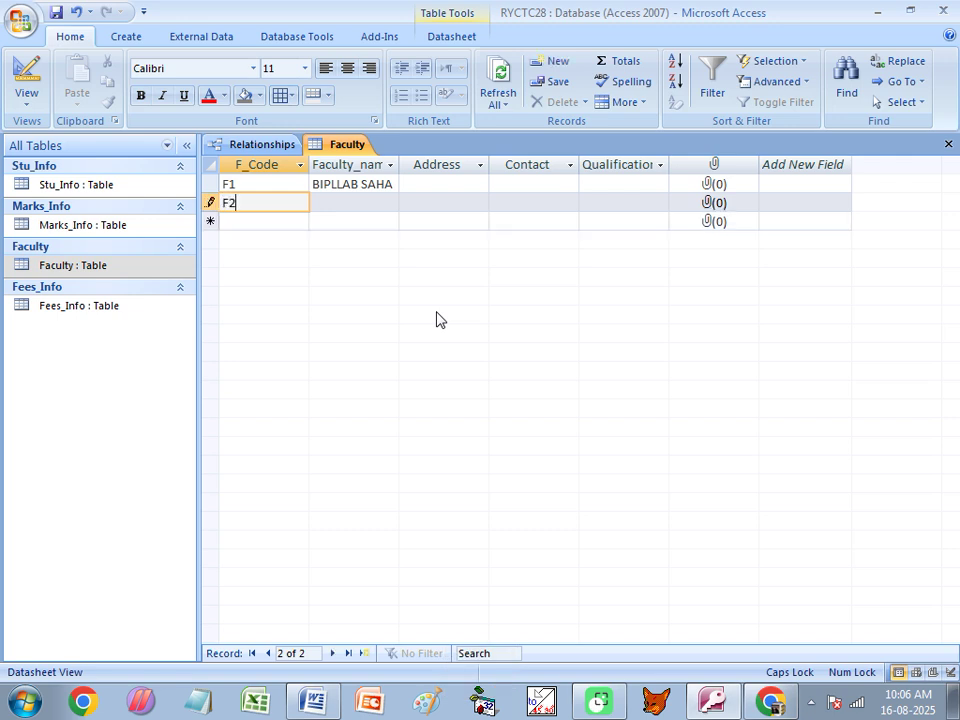
key("Tab")
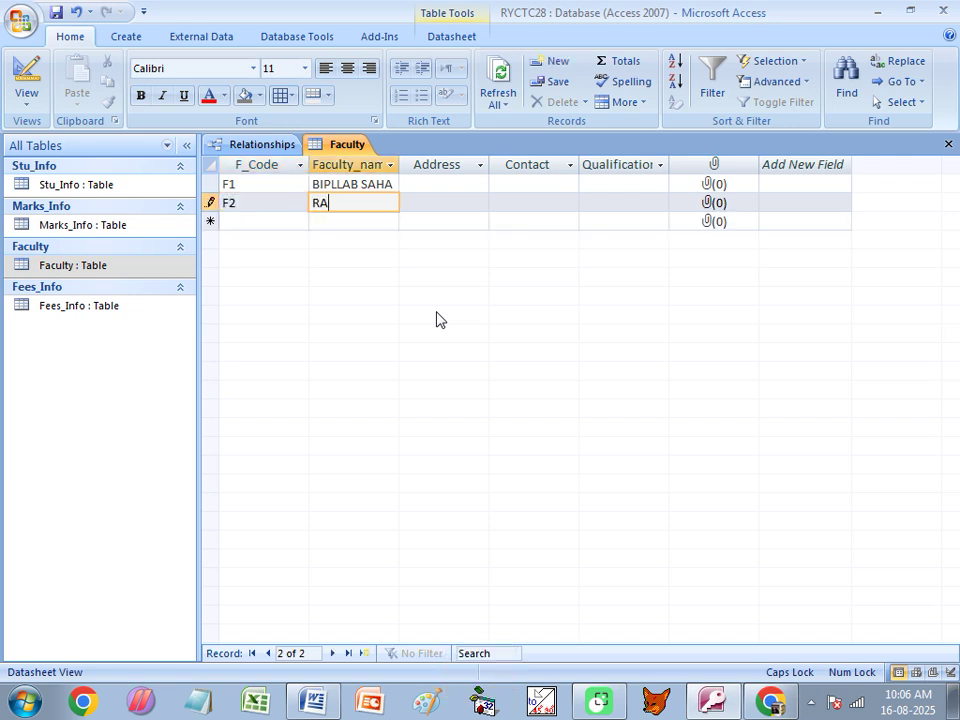
key("Tab")
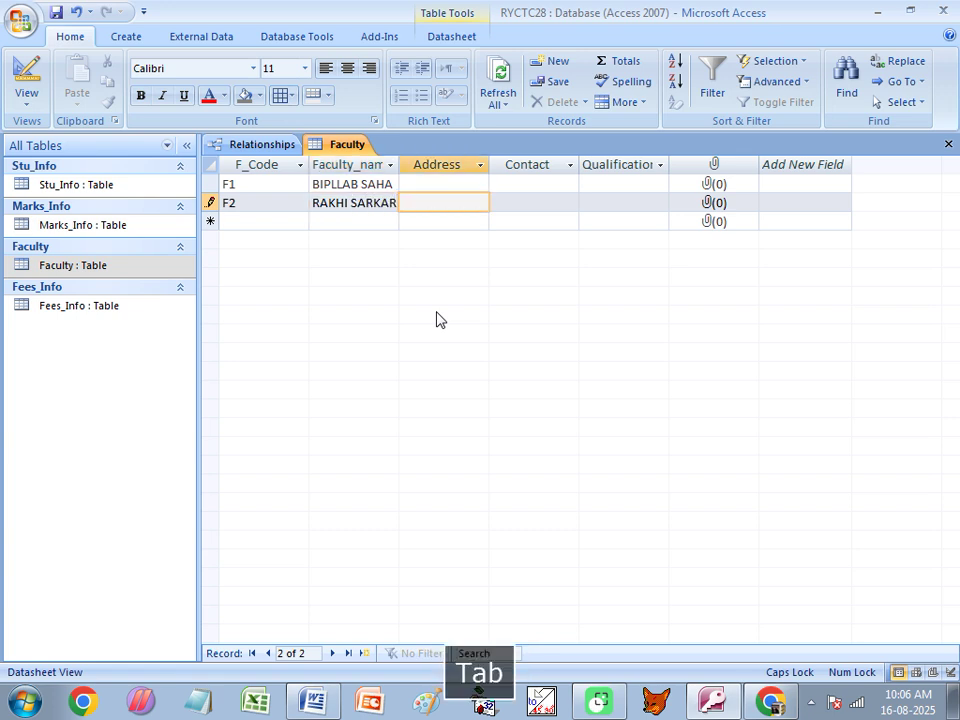
key("ctrl+w")
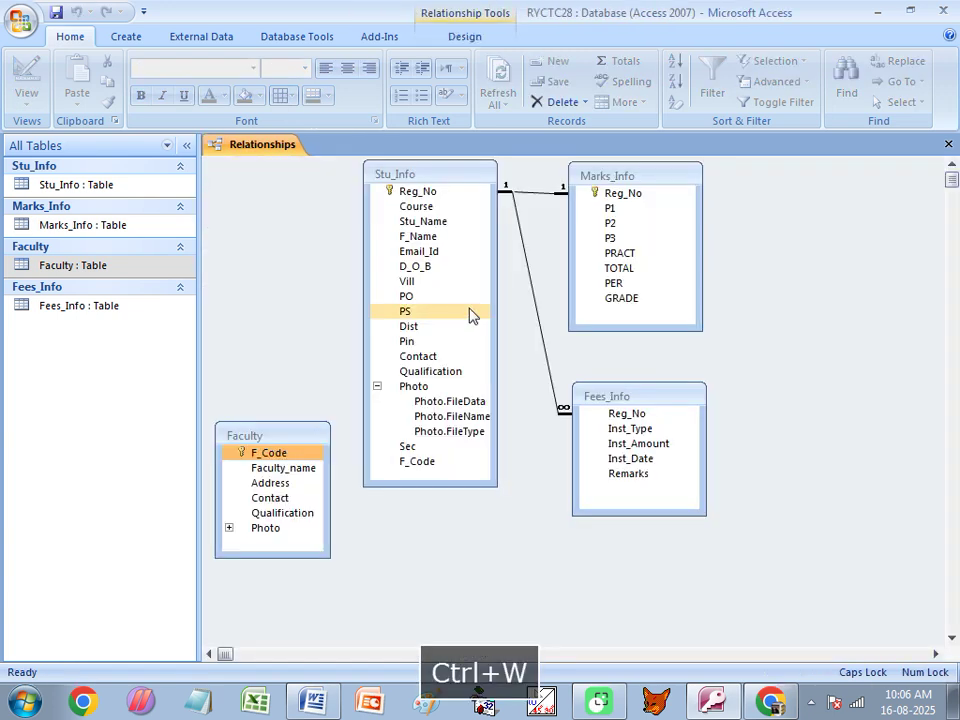
Link Faculty's F_Code one-to-many to Stu_Info with integrity and both cascades, then close the layout.
left_click_drag(268, 458, 420, 466)
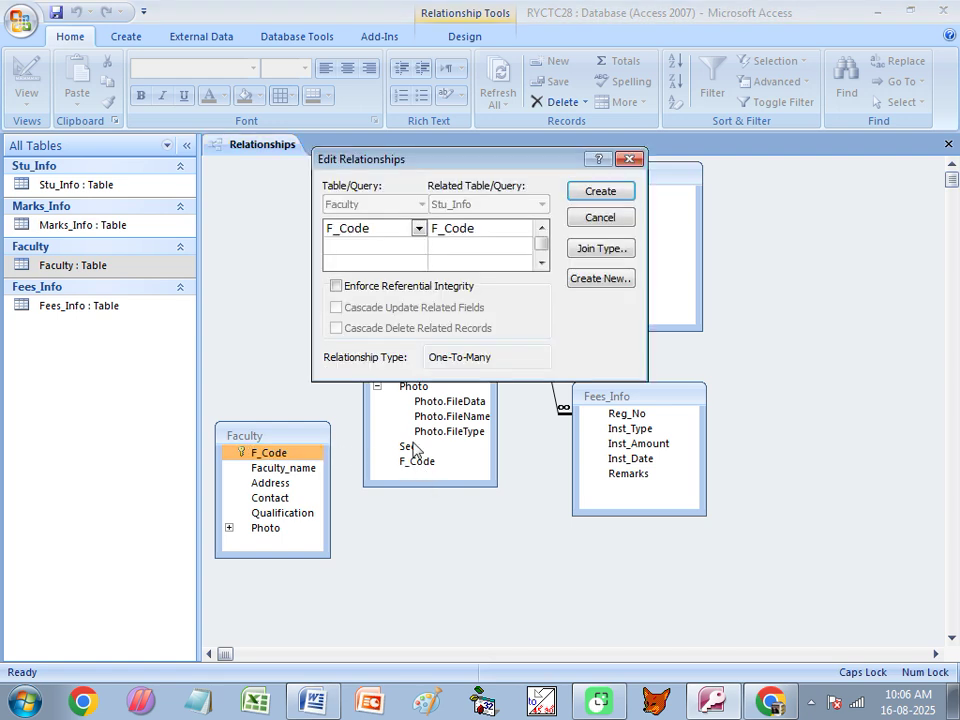
left_click(336, 287)
left_click(336, 307)
left_click(336, 328)
left_click(600, 192)
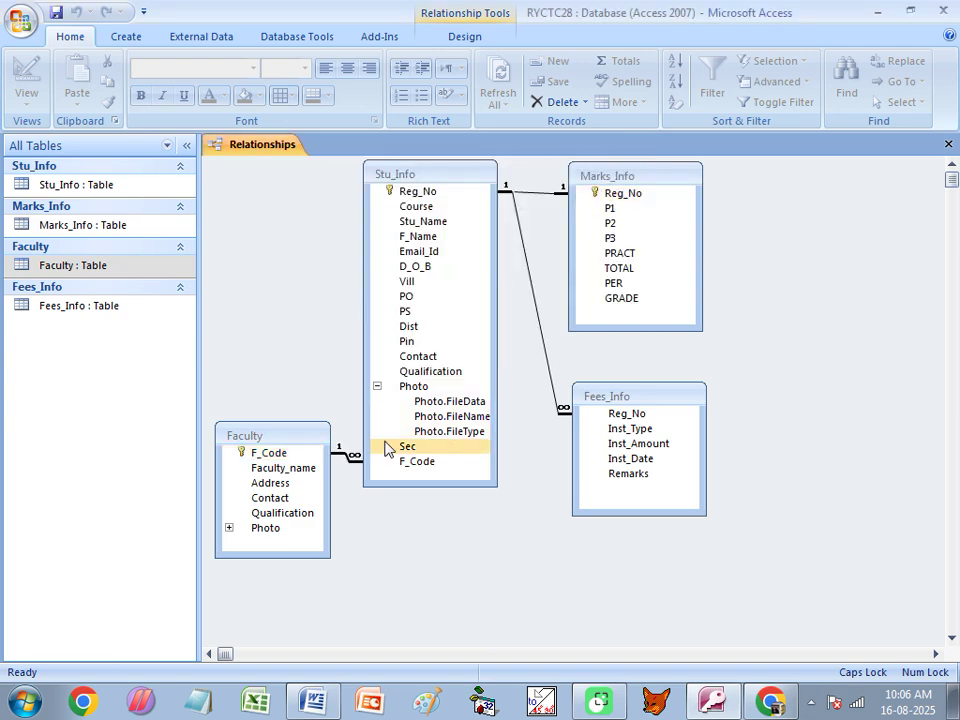
mouse_move(311, 441)
left_mouse_down()
mouse_move(246, 446)
mouse_move(282, 401)
mouse_move(381, 463)
mouse_move(428, 478)
left_mouse_up()
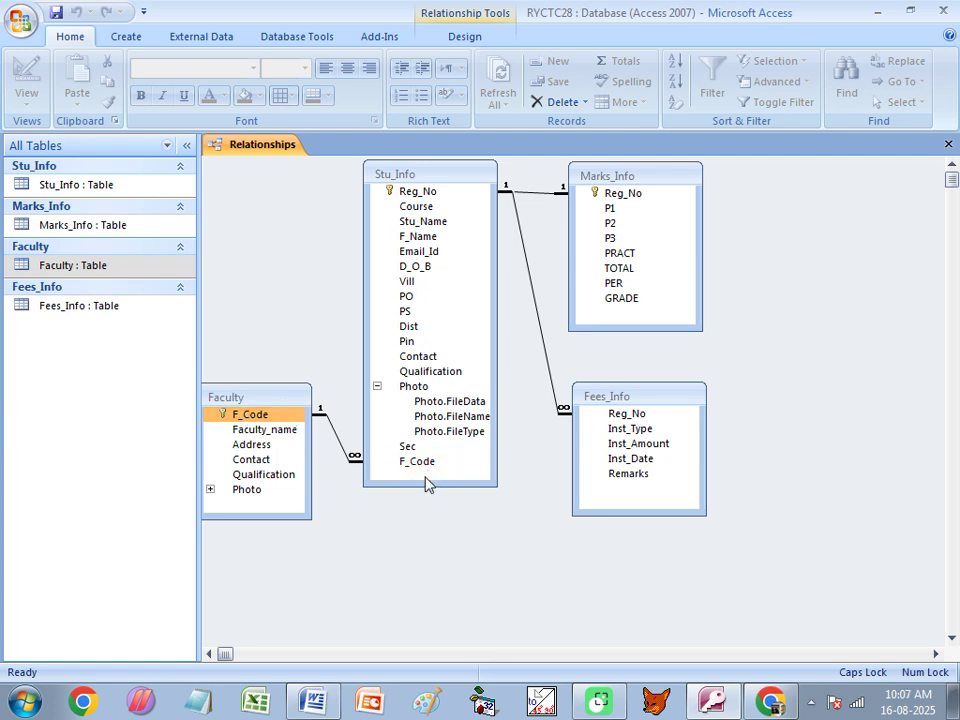
left_click_drag(427, 484, 627, 424)
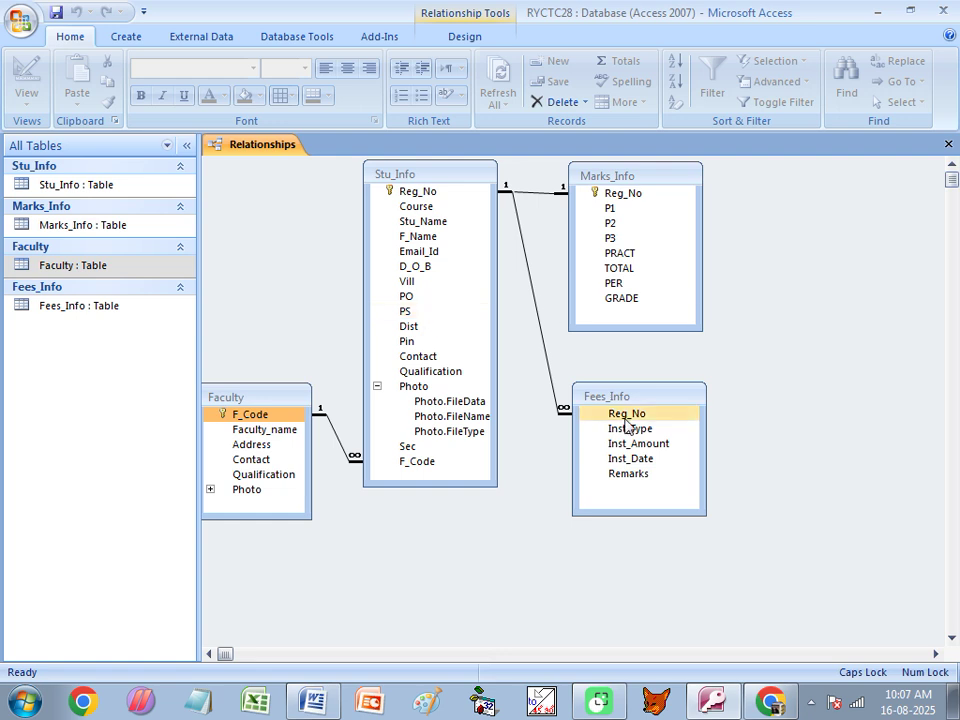
key("ctrl+w")
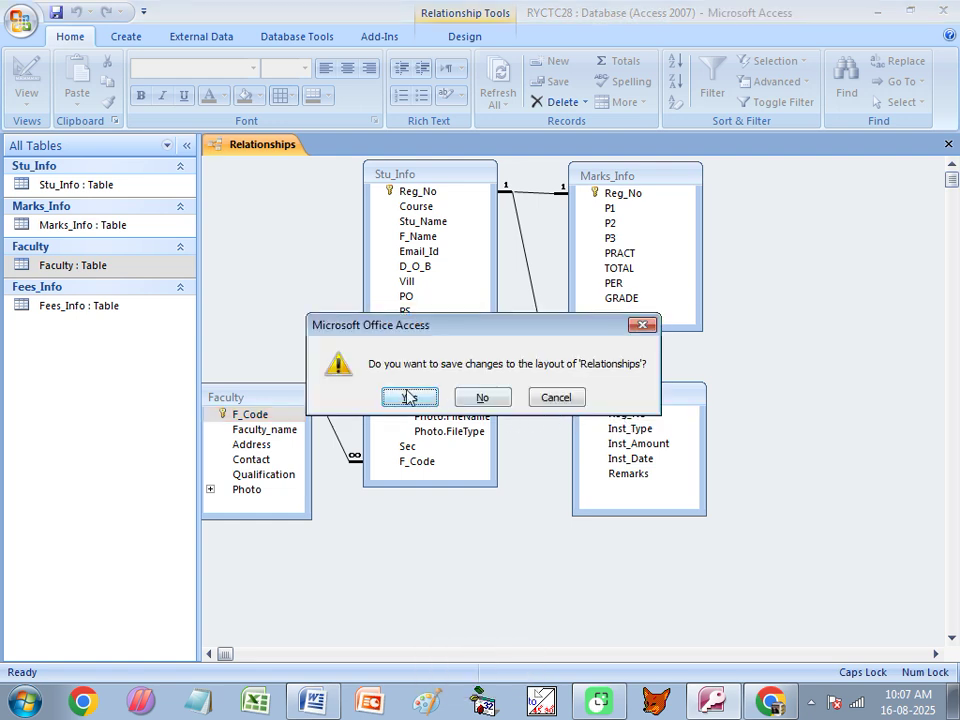
Save the relationships layout and open the Stu_Info datasheet with its 10 records.
left_click(412, 398)
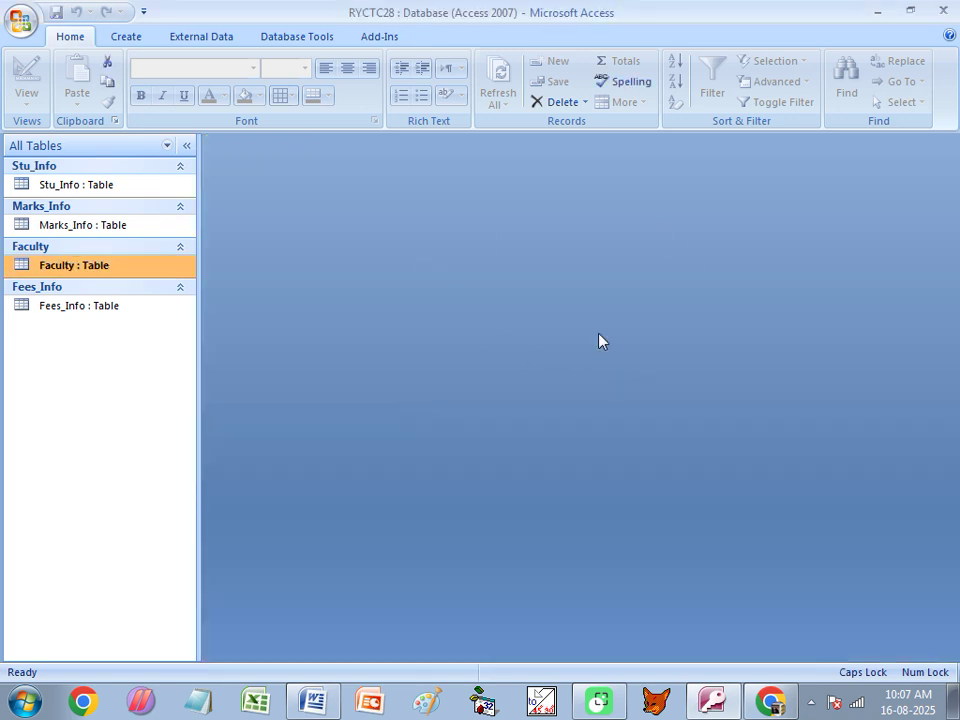
double_click(78, 186)
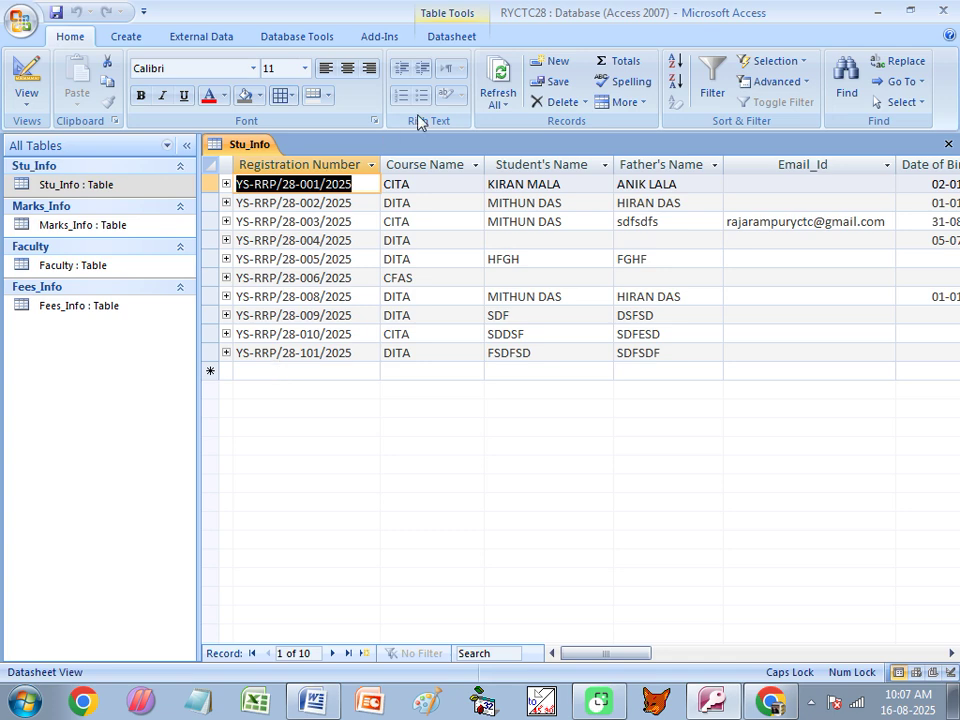
Reopen Relationships, drag the Faculty table higher, then close and save the layout.
left_click(279, 46)
left_click(276, 82)
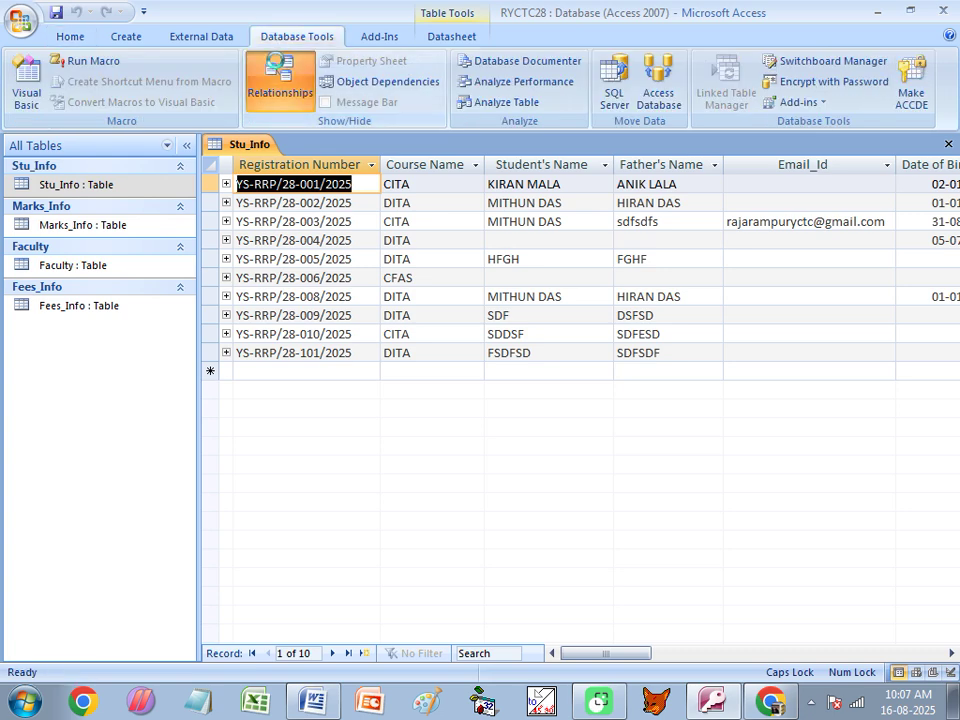
left_click(418, 191)
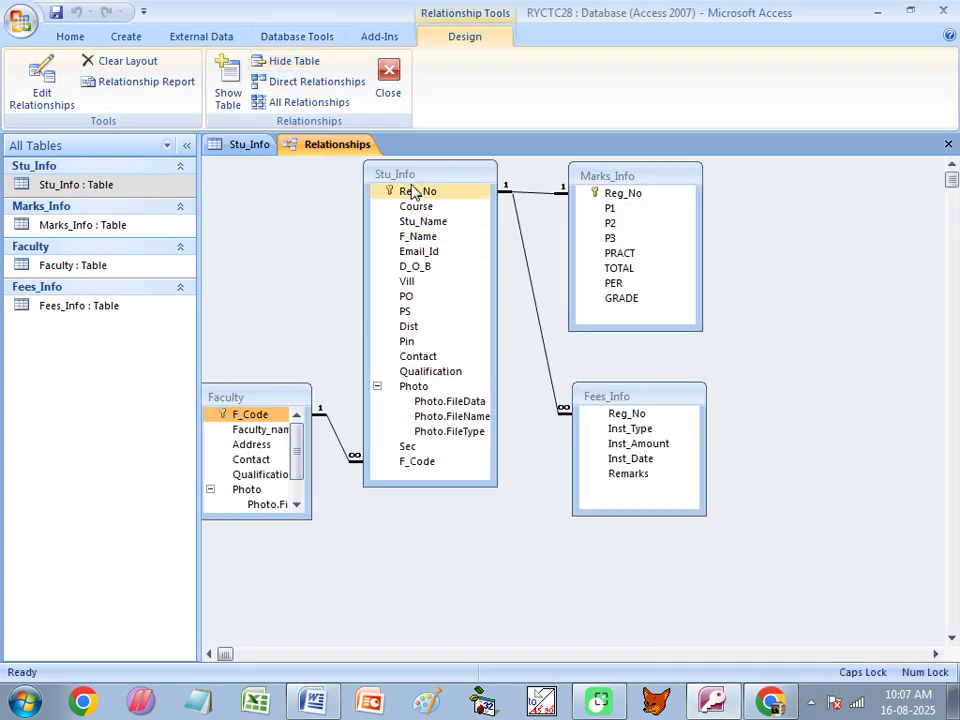
left_click_drag(403, 199, 638, 325)
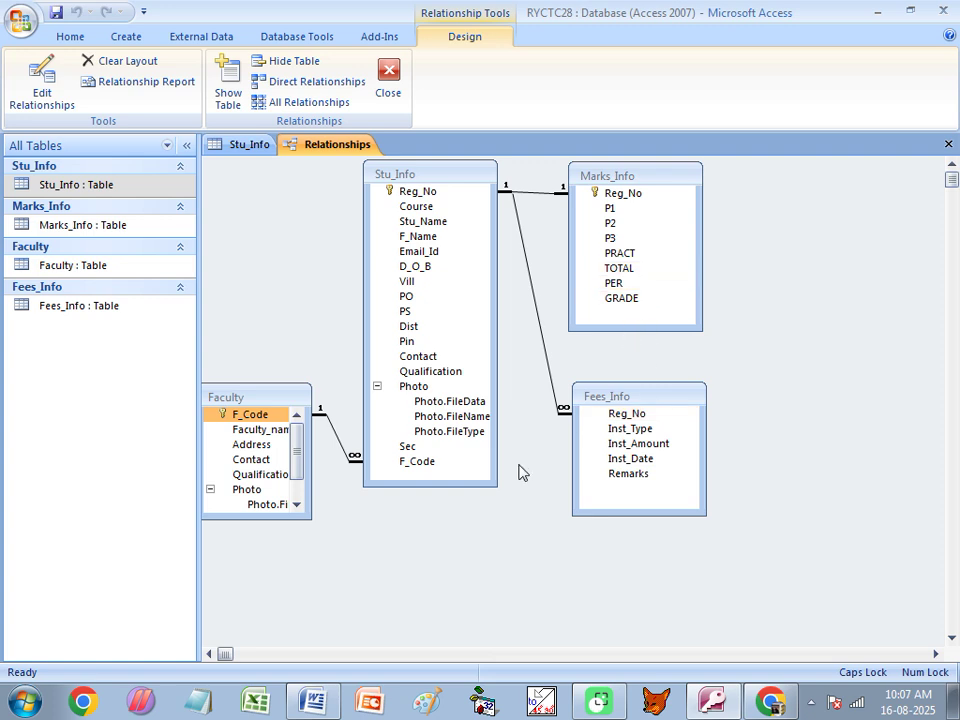
left_click_drag(255, 400, 412, 468)
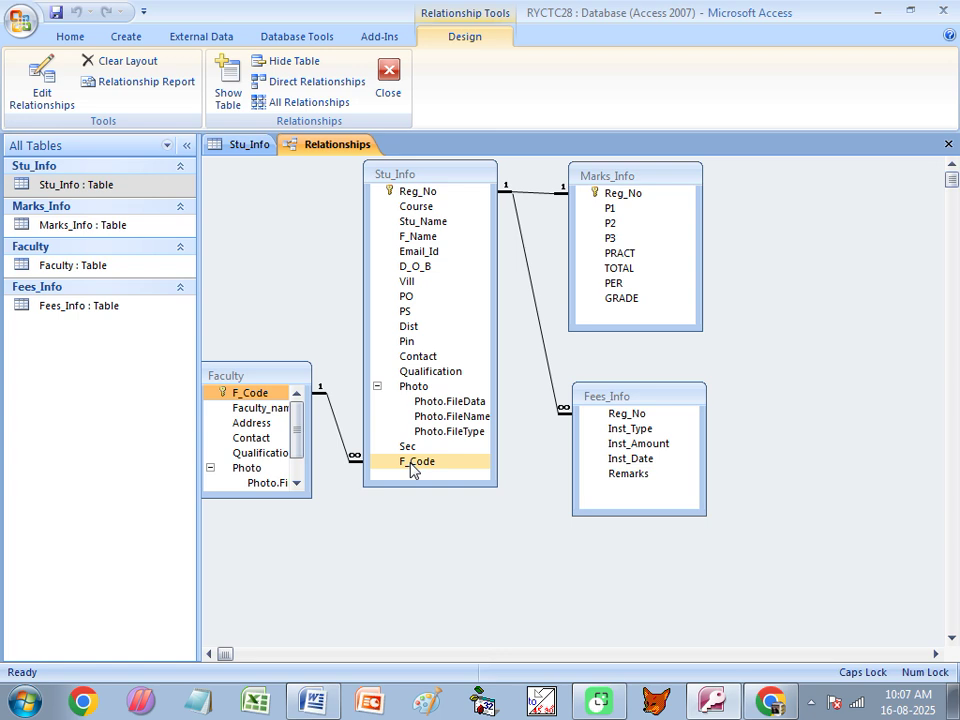
left_click_drag(412, 468, 259, 449)
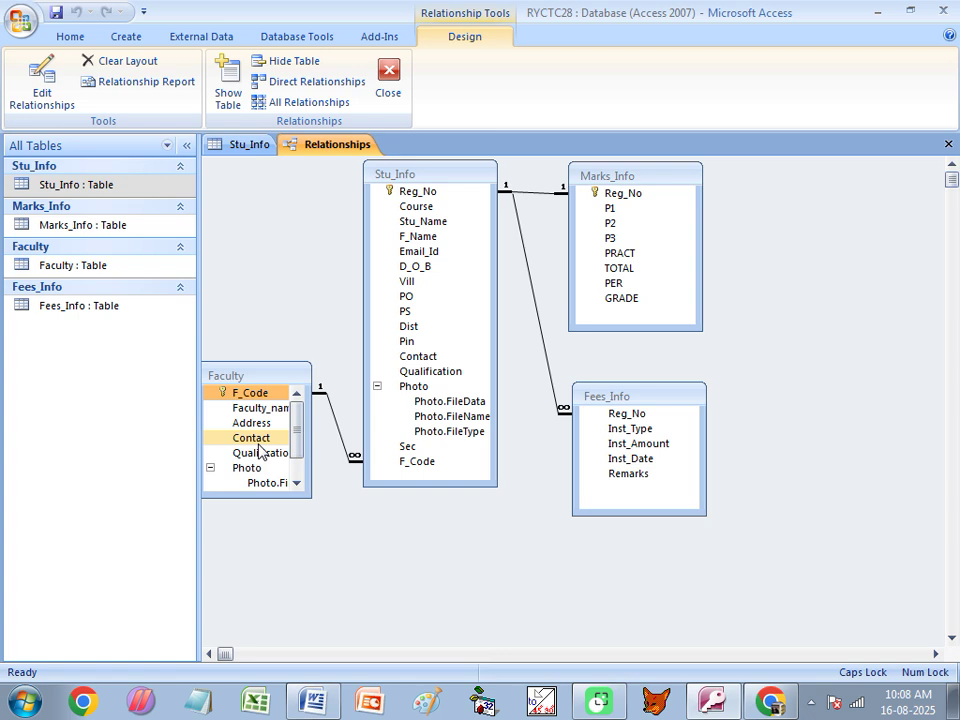
left_click_drag(259, 449, 196, 490)
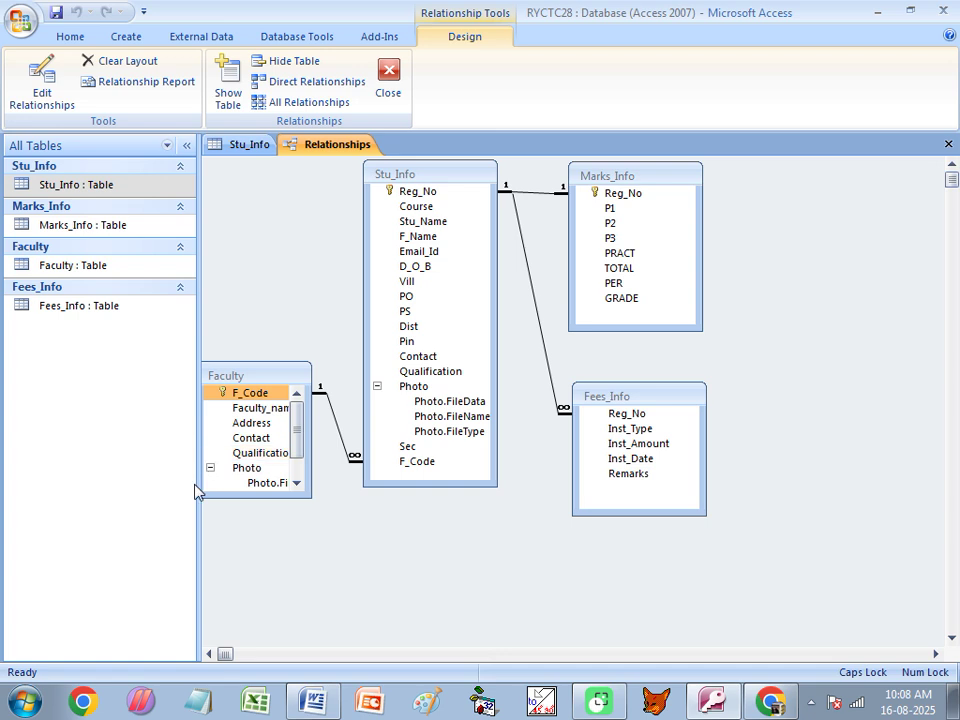
left_click_drag(196, 490, 613, 181)
left_click(340, 537)
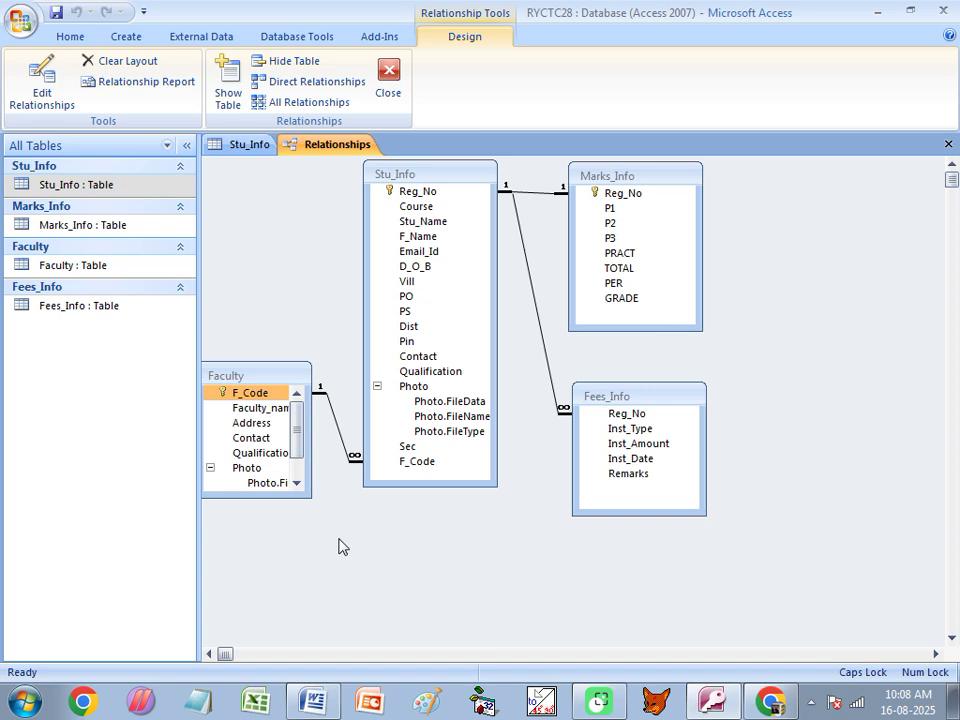
left_click(951, 145)
left_click(412, 397)
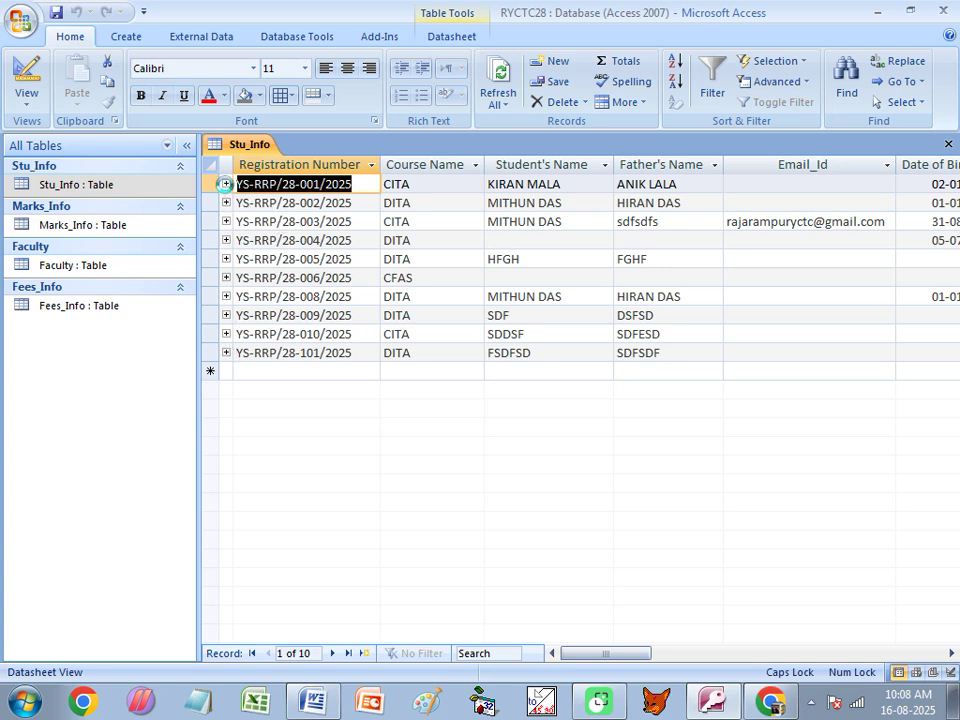
Add a 500 Tuition Fees payment dated 16-08-2025 under record 001.
left_click(226, 184)
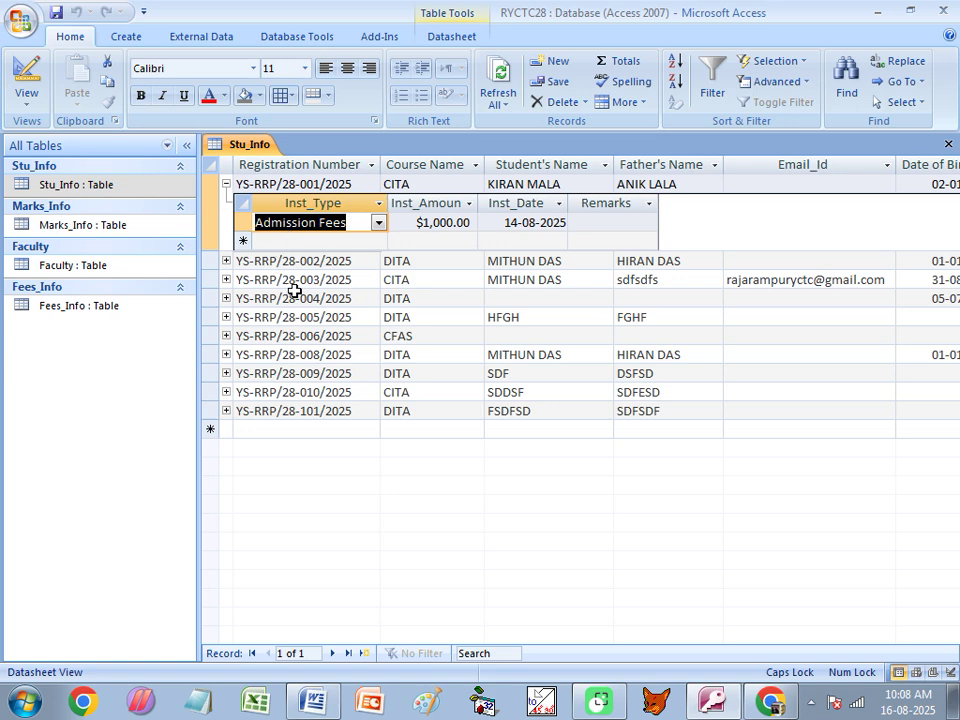
left_click(335, 241)
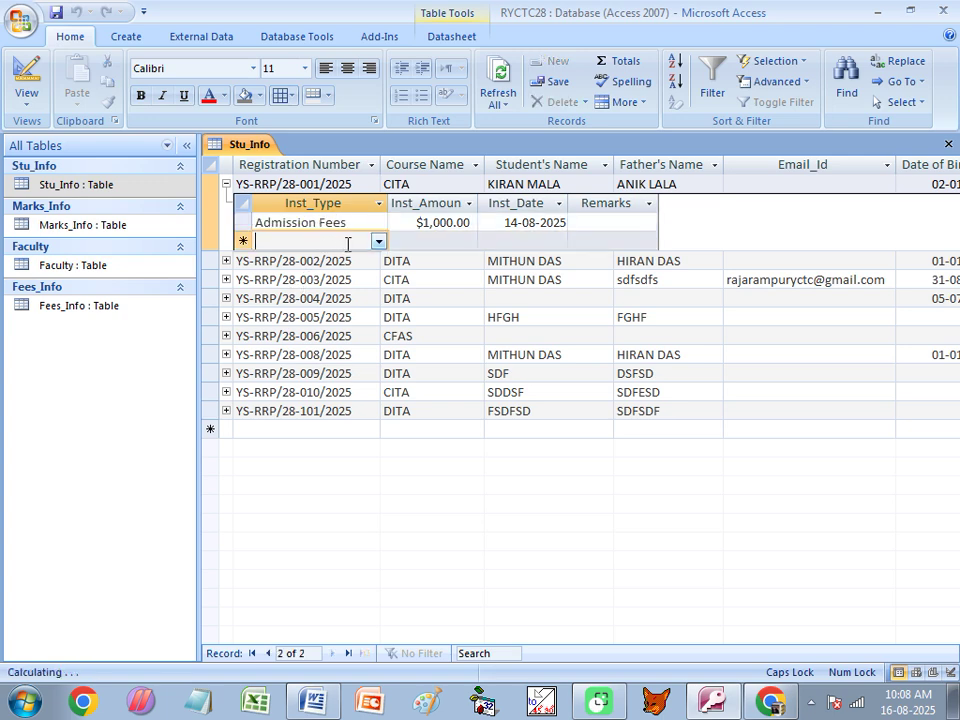
left_click(379, 243)
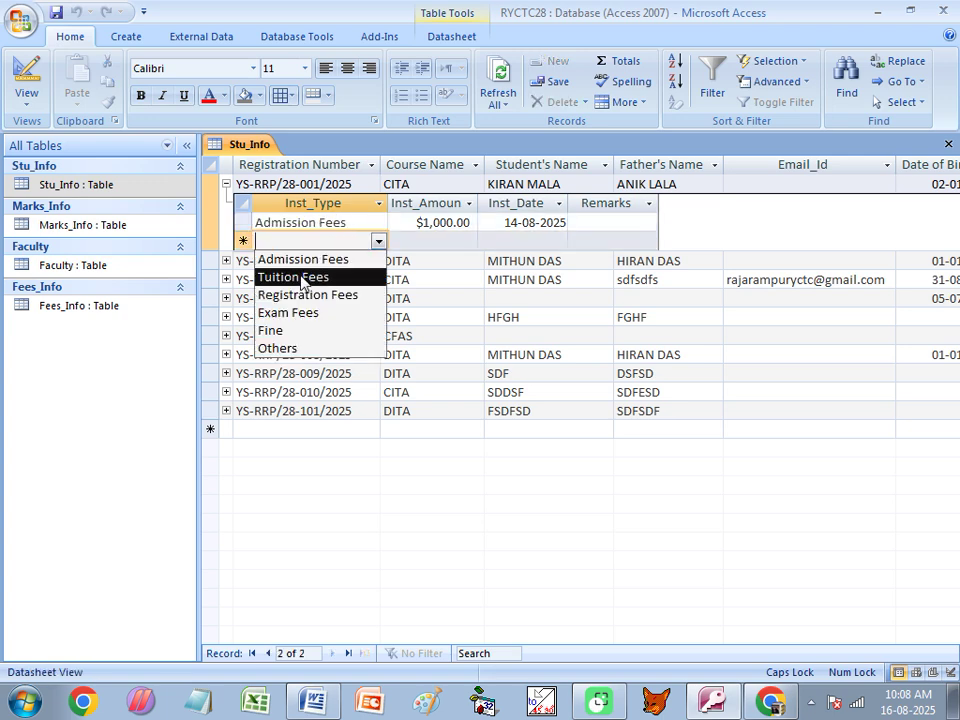
left_click(300, 274)
left_click(451, 240)
type("5000")
key("BackSpace")
left_click(548, 241)
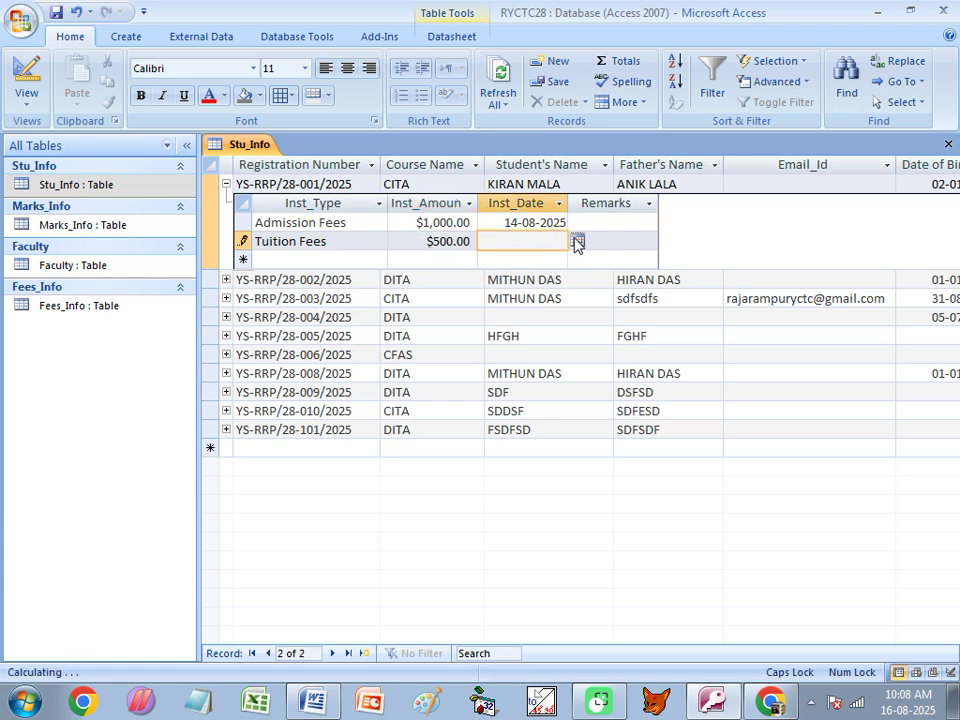
left_click(577, 240)
left_click(508, 391)
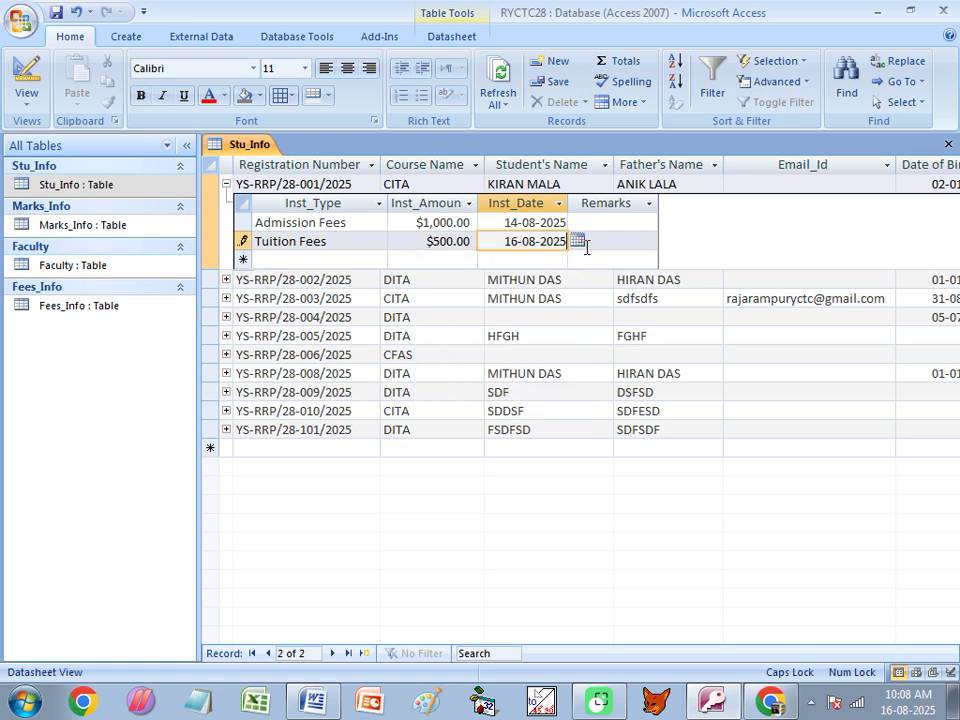
left_click(227, 186)
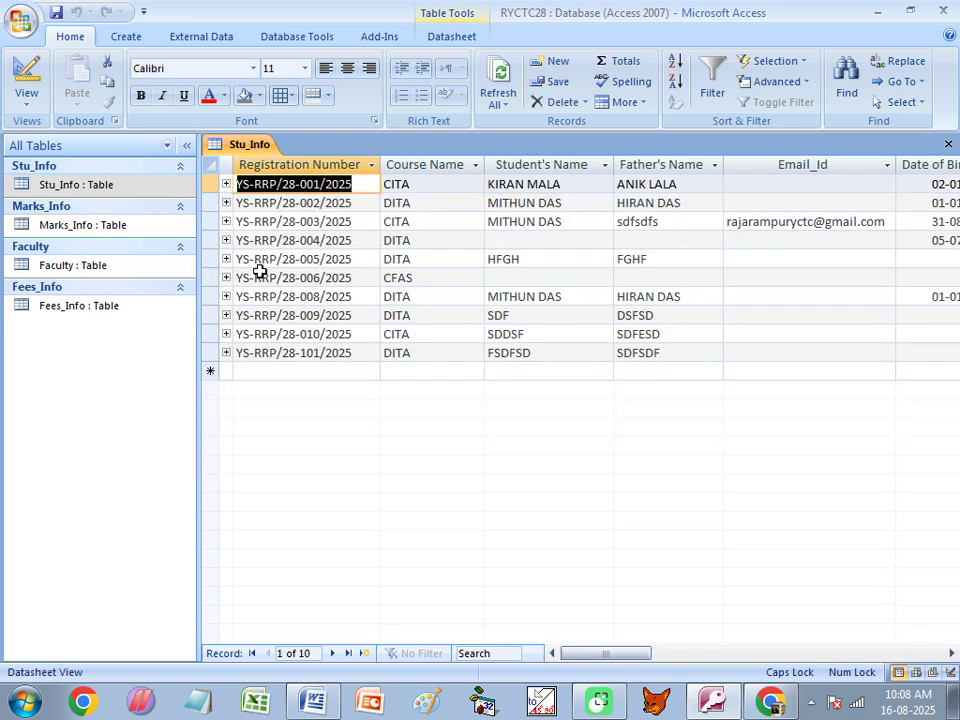
Add a 1,000 Admission Fees payment dated 16-08-2025 under record 003.
left_click(226, 221)
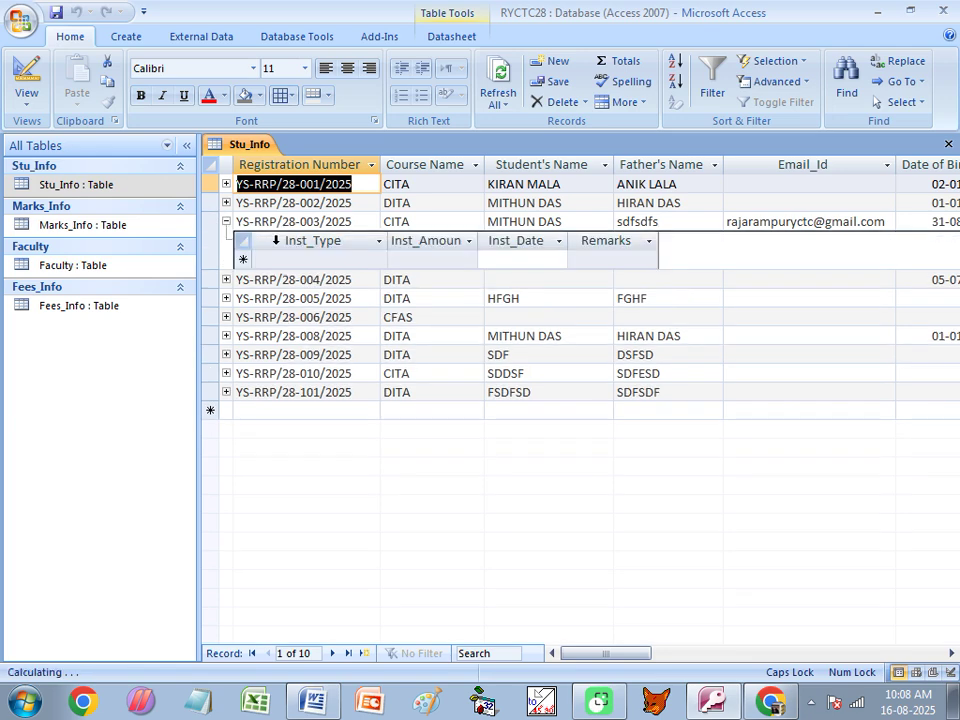
left_click(281, 259)
left_click(378, 260)
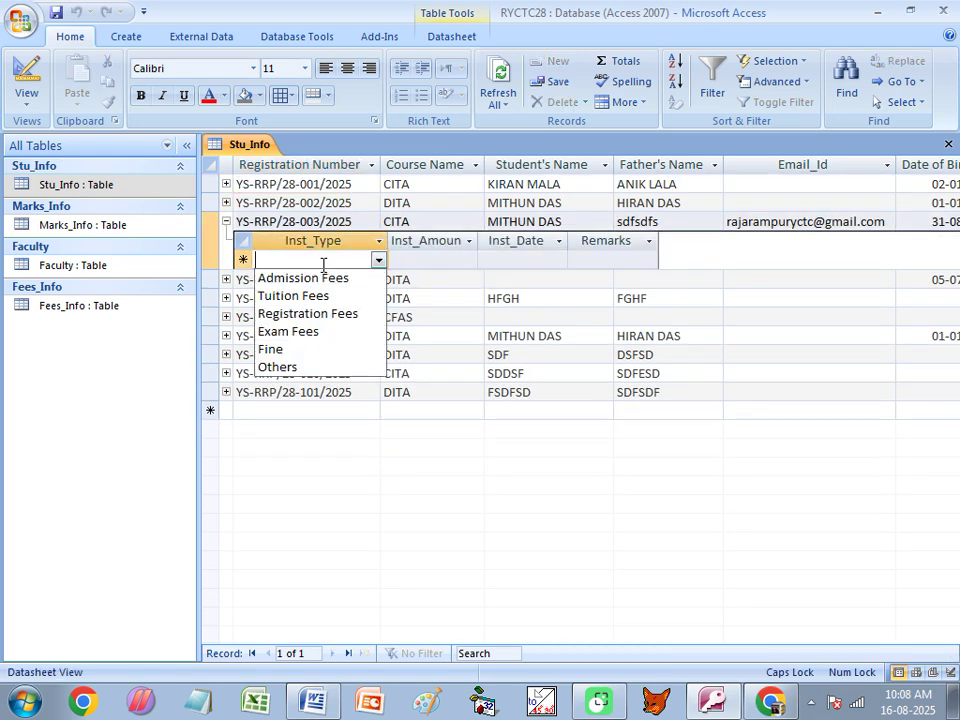
left_click(312, 277)
left_click(433, 259)
type("1")
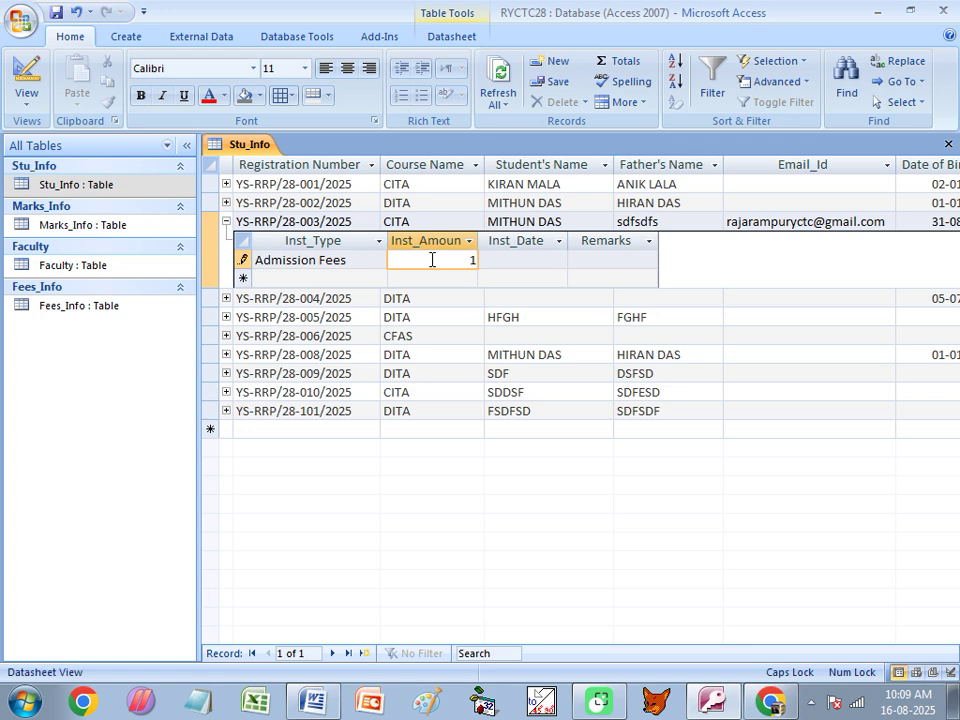
type(",000")
left_click(503, 259)
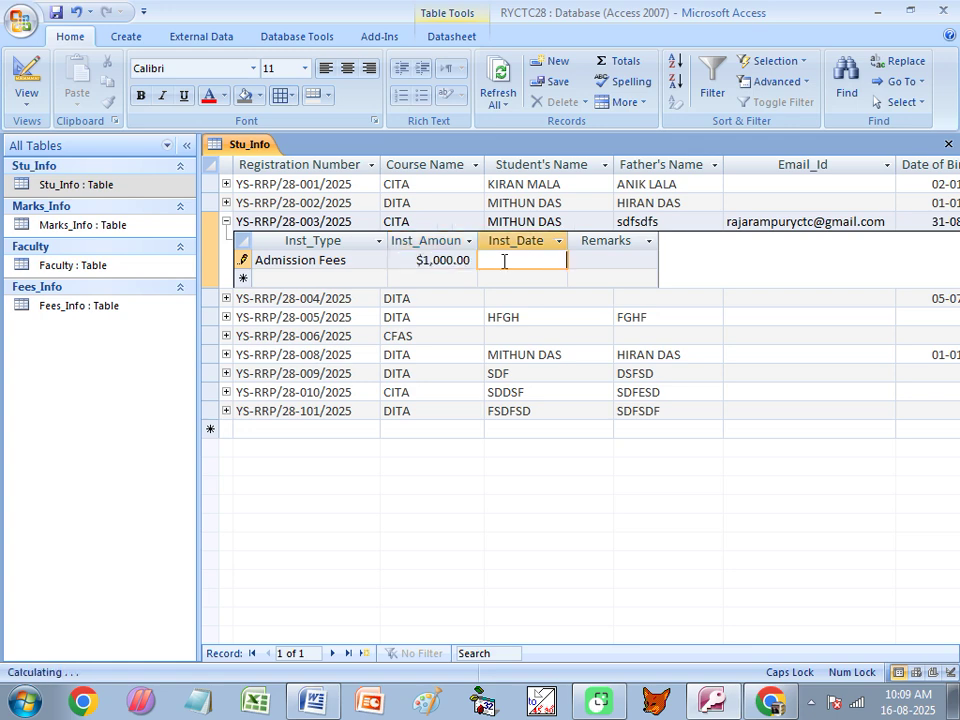
left_click(577, 259)
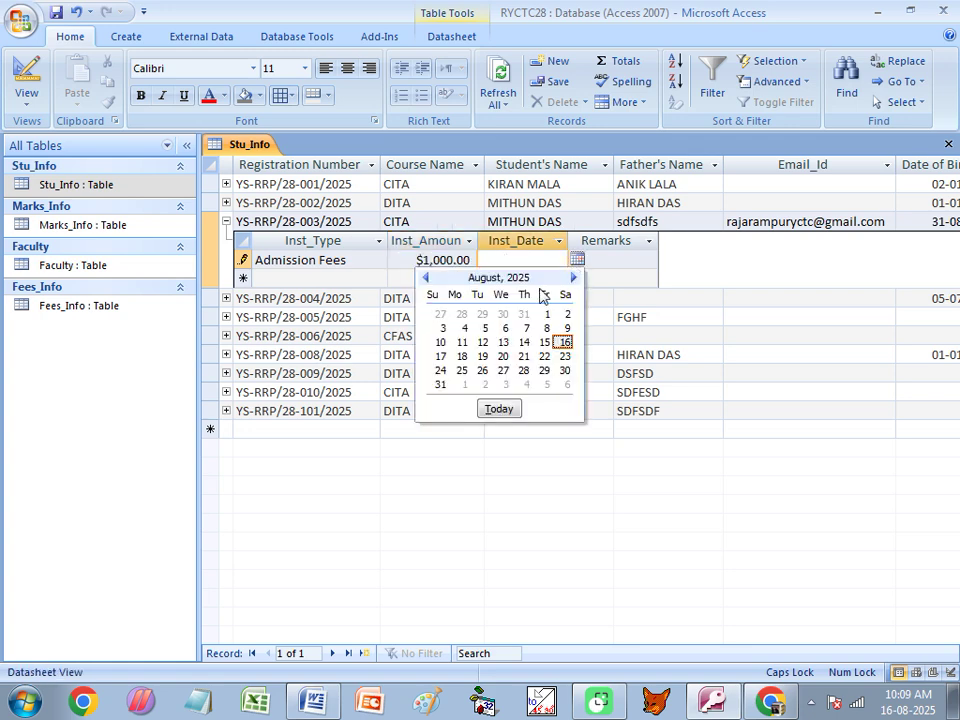
left_click(499, 409)
left_click(226, 221)
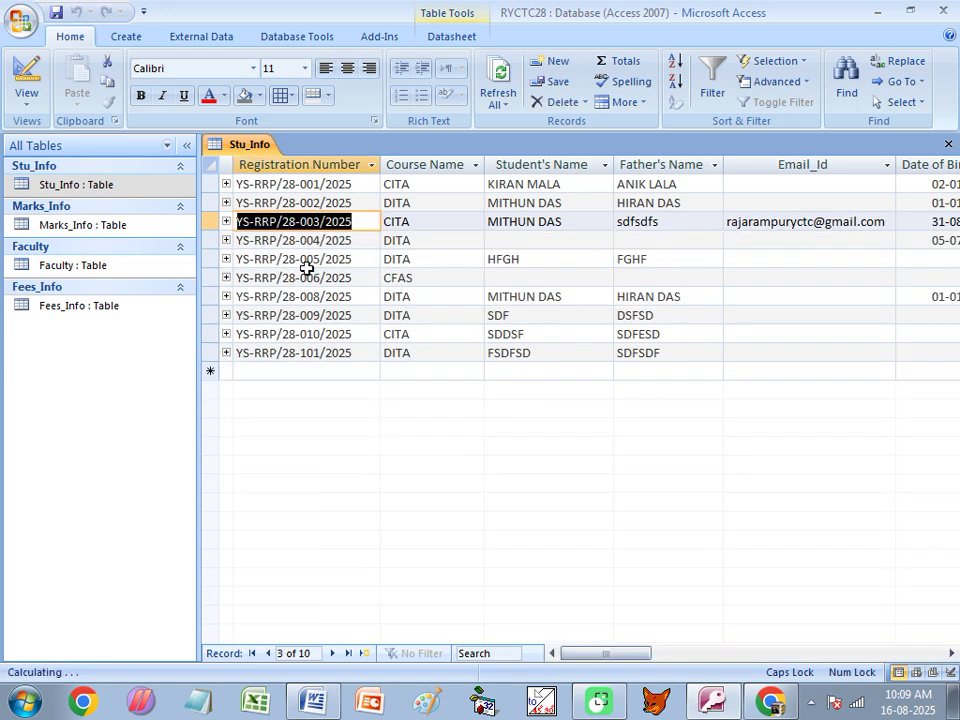
Add a 1,500 Admission Fees payment dated 16-08-2025 under record 006, then close Stu_Info.
left_click(323, 278)
left_click(226, 278)
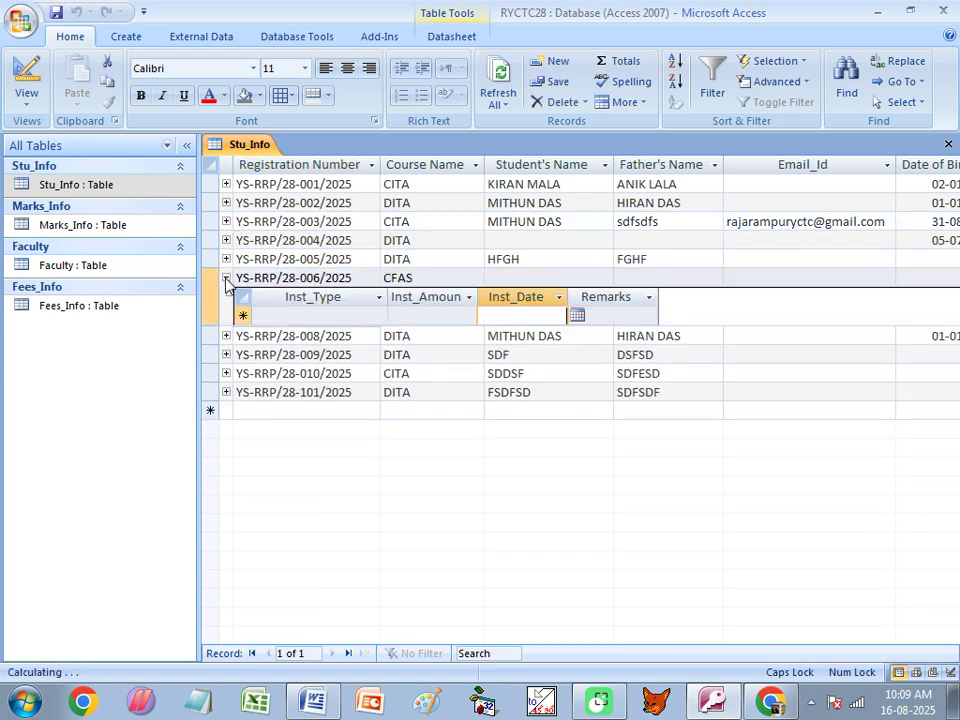
left_click(302, 315)
left_click(378, 316)
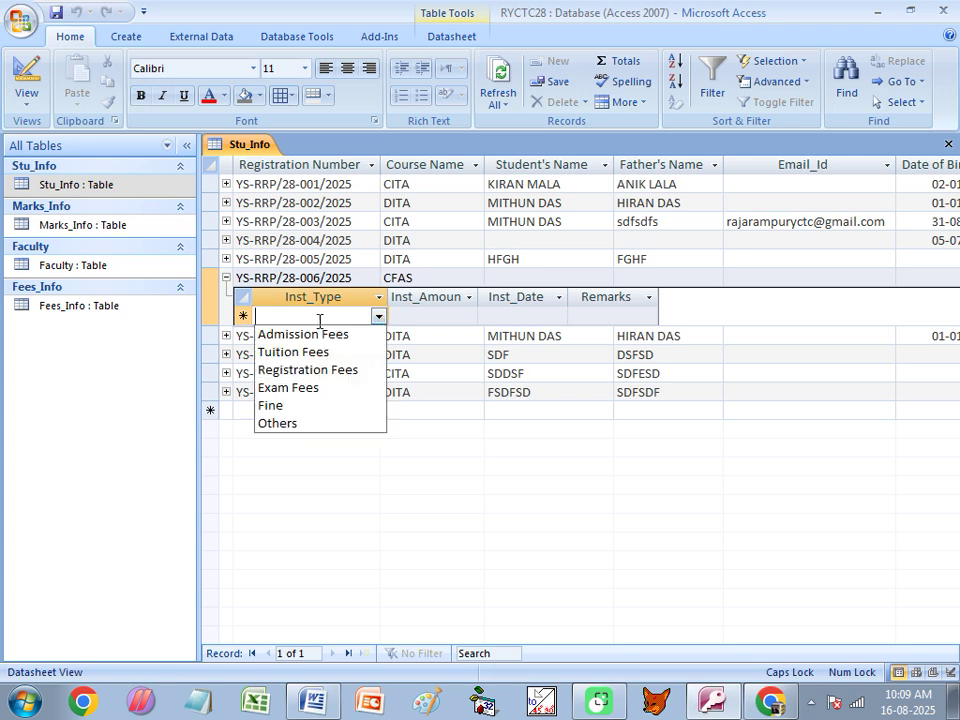
left_click(268, 335)
left_click(424, 315)
type("1,500")
left_click(508, 316)
left_click(577, 315)
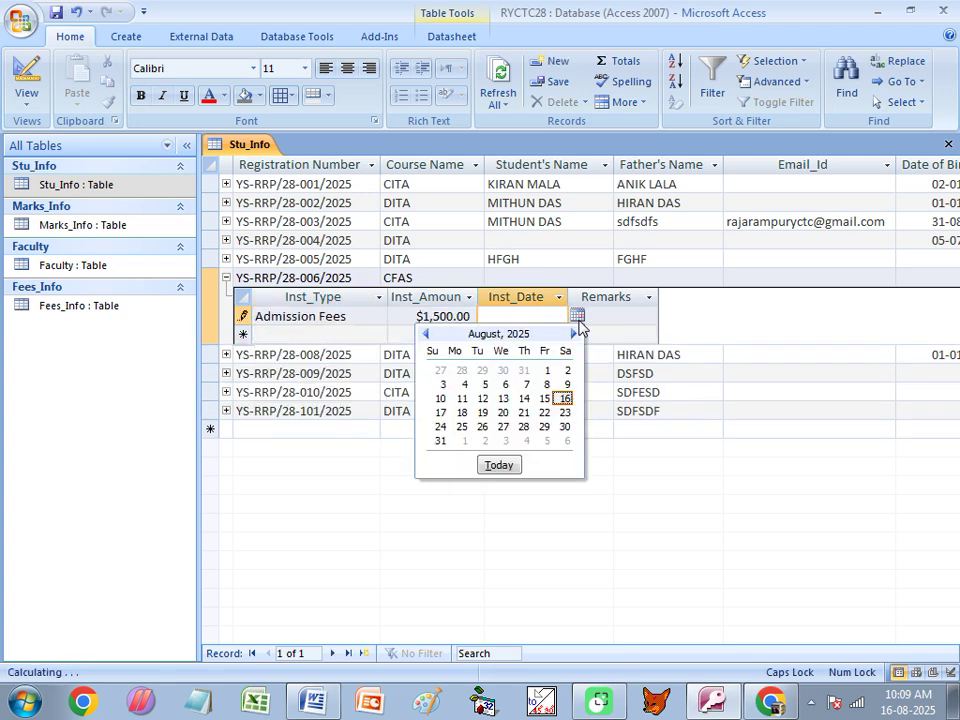
left_click(509, 468)
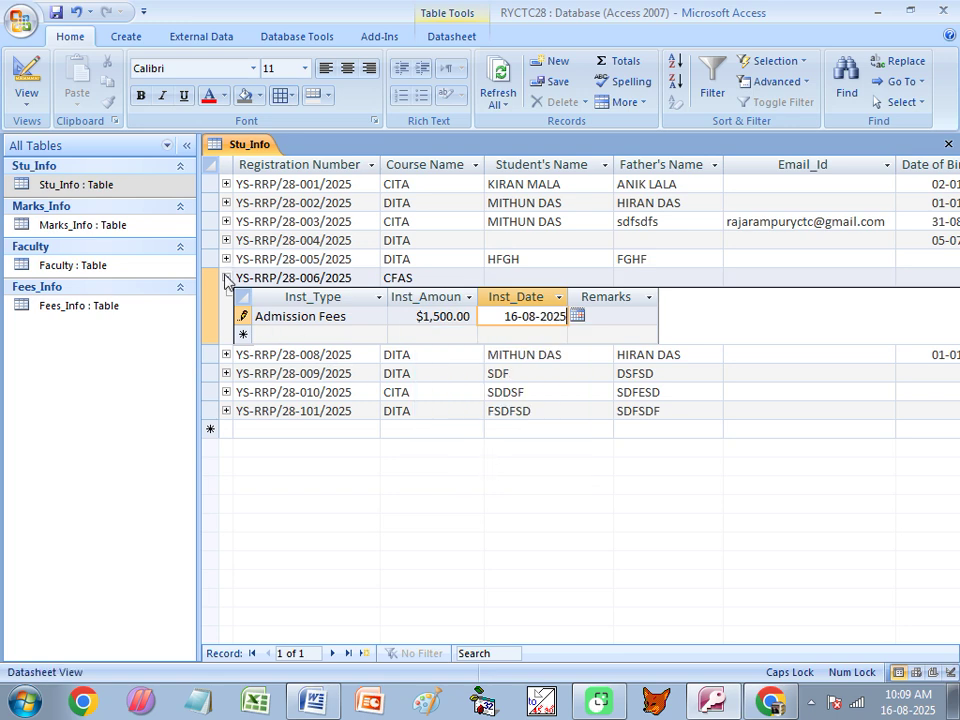
left_click(226, 277)
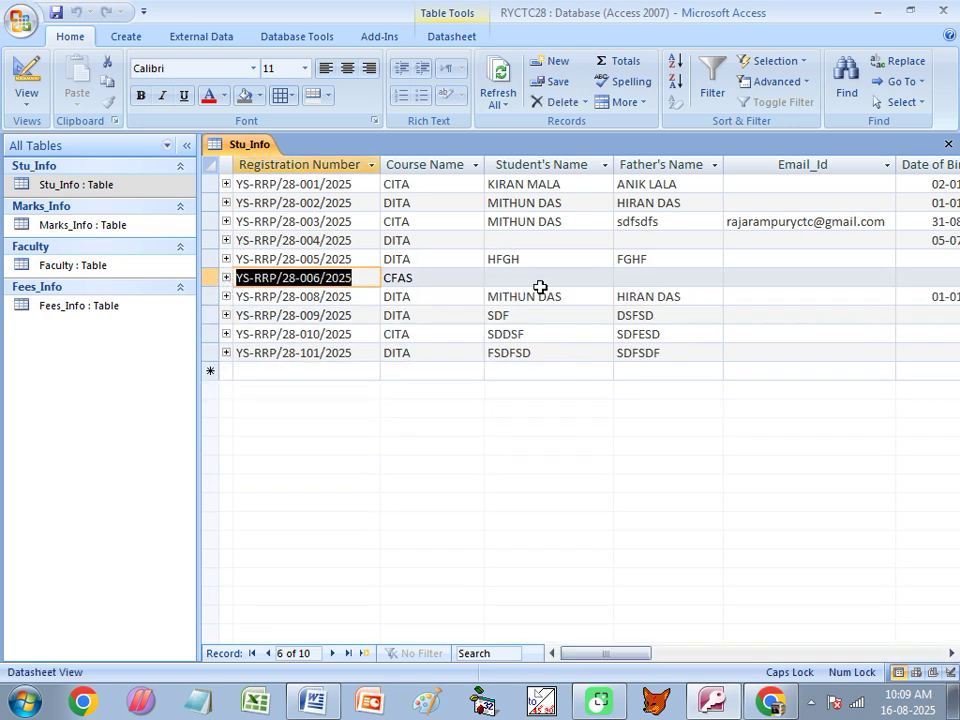
left_click(948, 145)
left_click(52, 310)
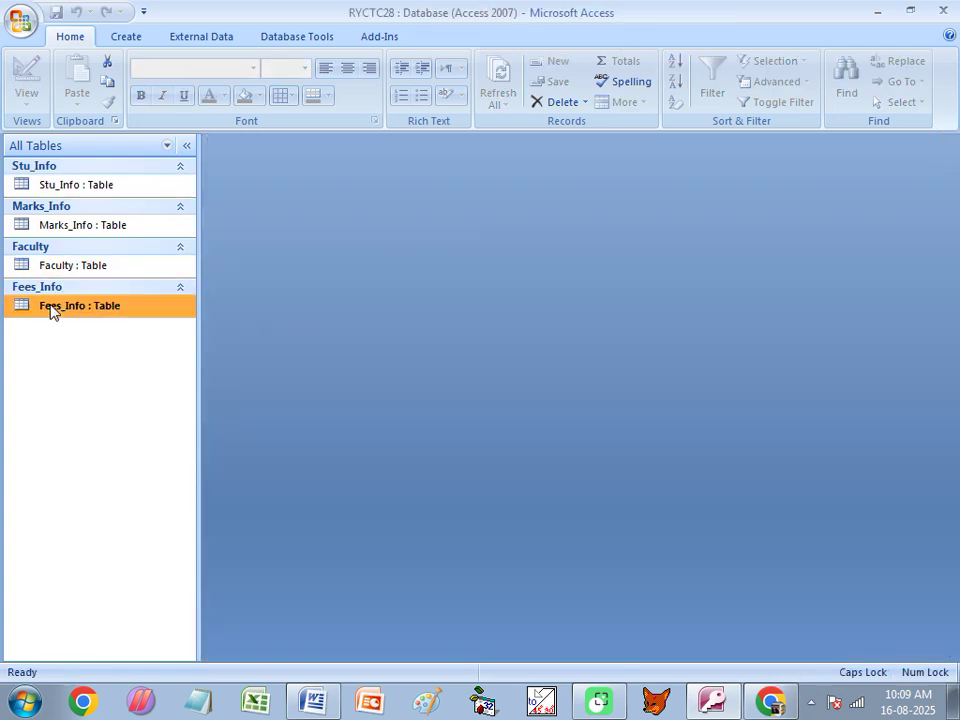
double_click(52, 310)
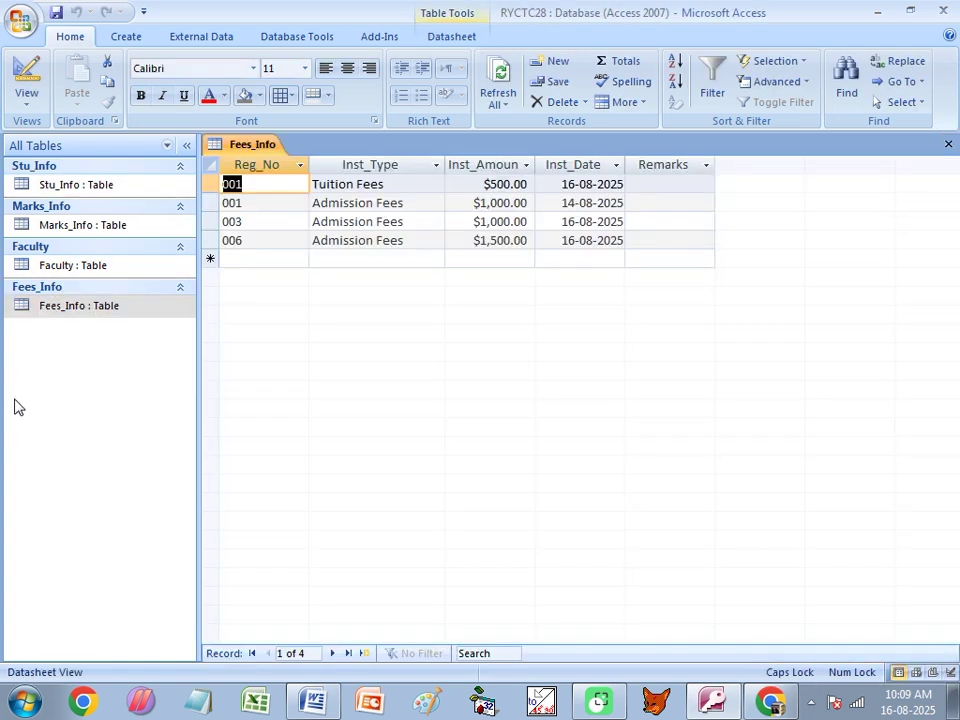
left_click(259, 199)
left_click(258, 222)
left_click(256, 241)
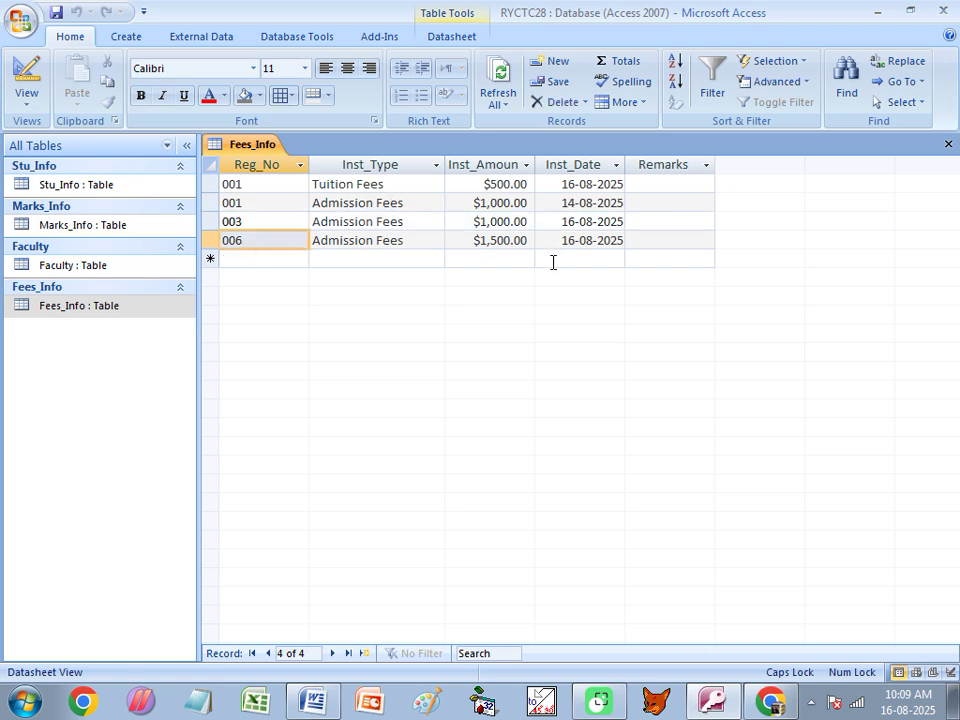
left_click(563, 203)
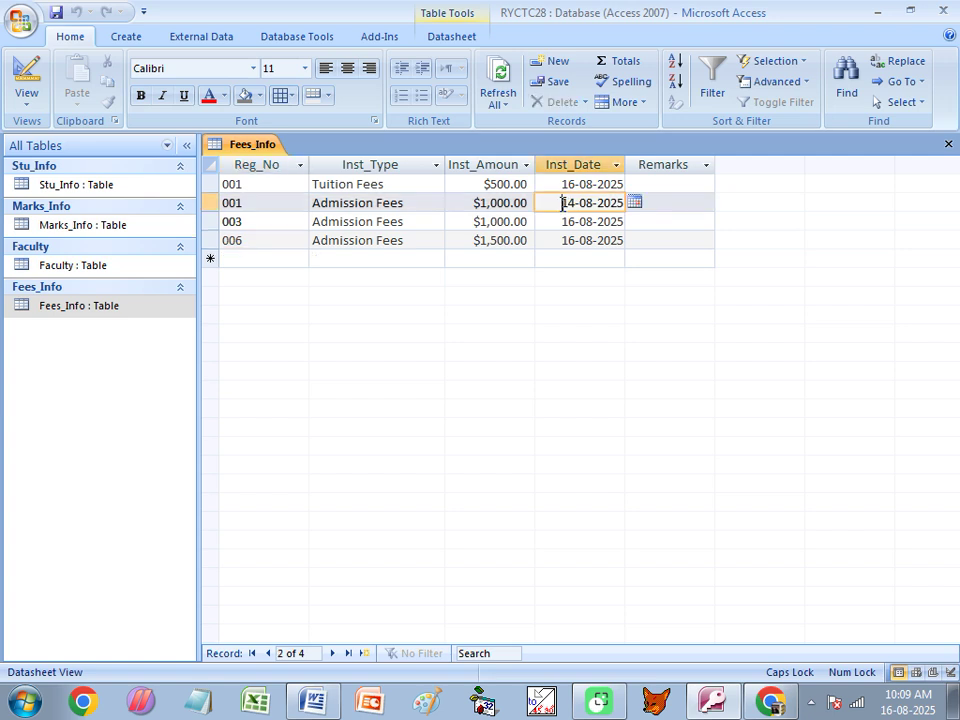
left_click_drag(219, 184, 604, 197)
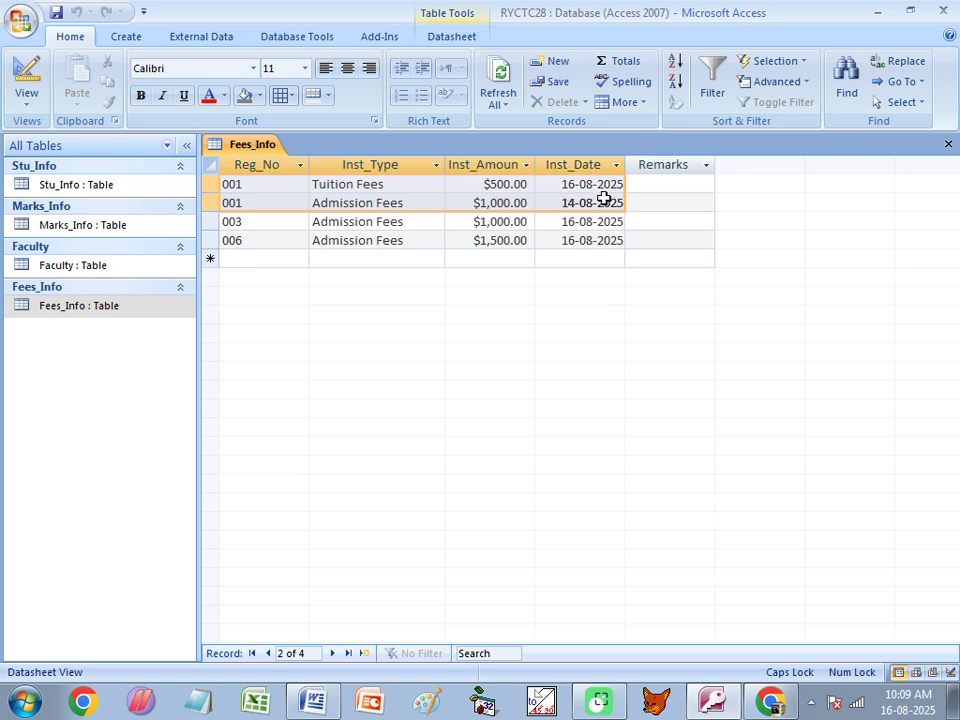
left_click(336, 187)
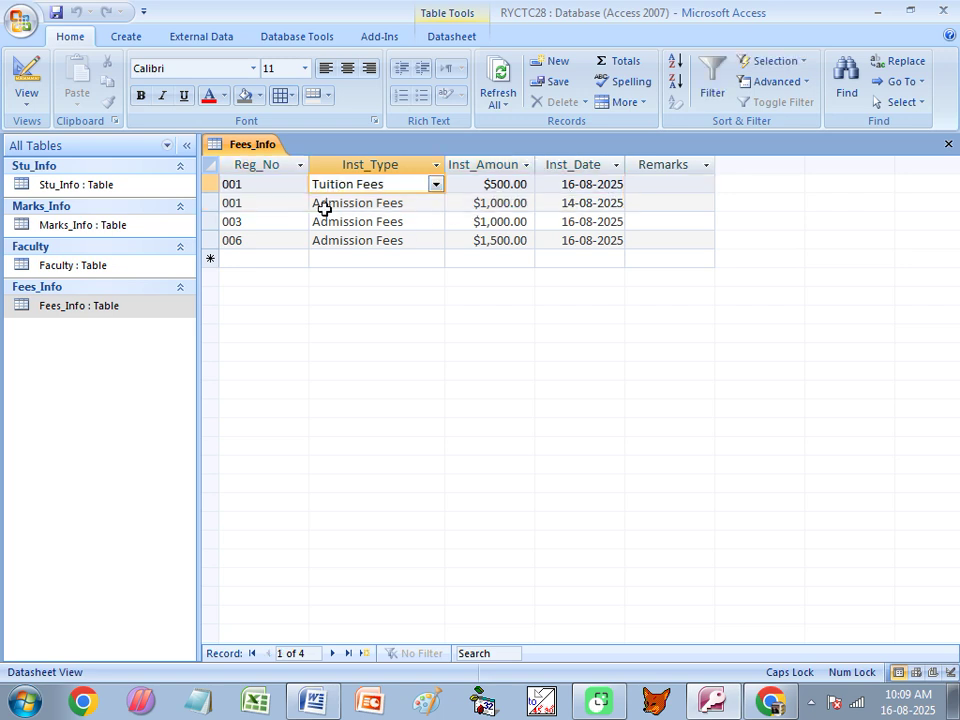
left_click(325, 207)
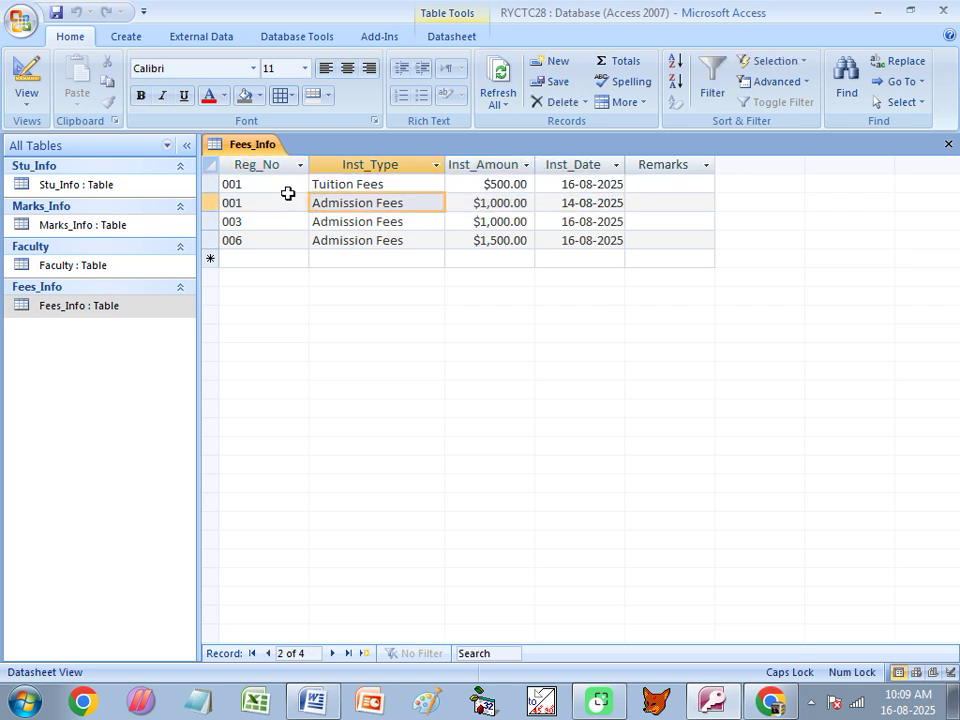
left_click(947, 144)
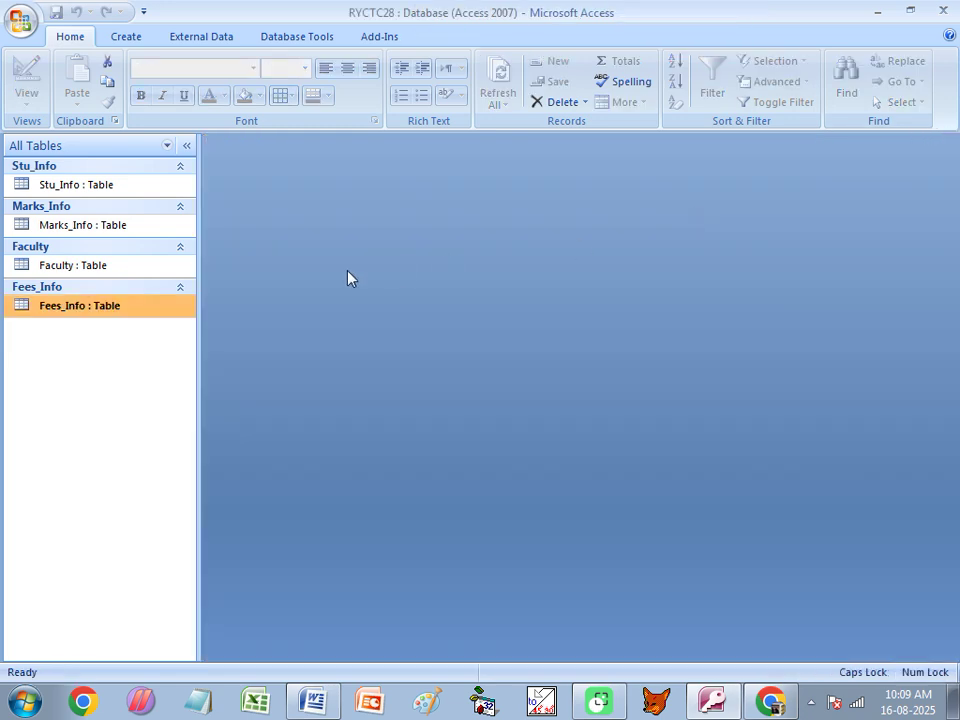
Open Stu_Info and briefly expand the first student's two fee payments.
left_click(70, 193)
double_click(70, 193)
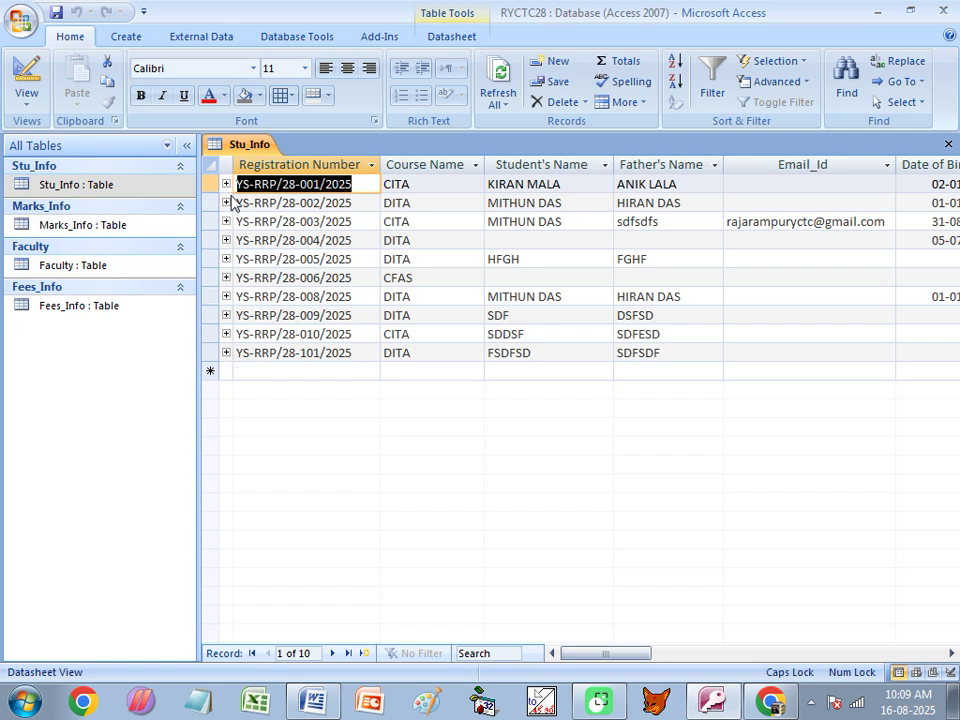
left_click(226, 184)
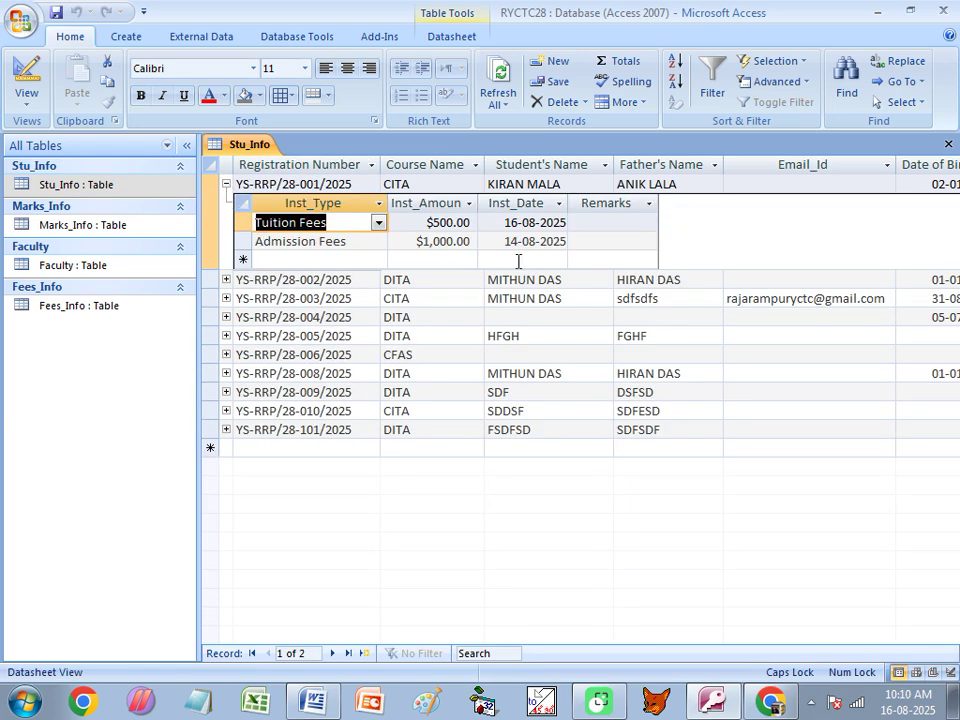
left_click(227, 184)
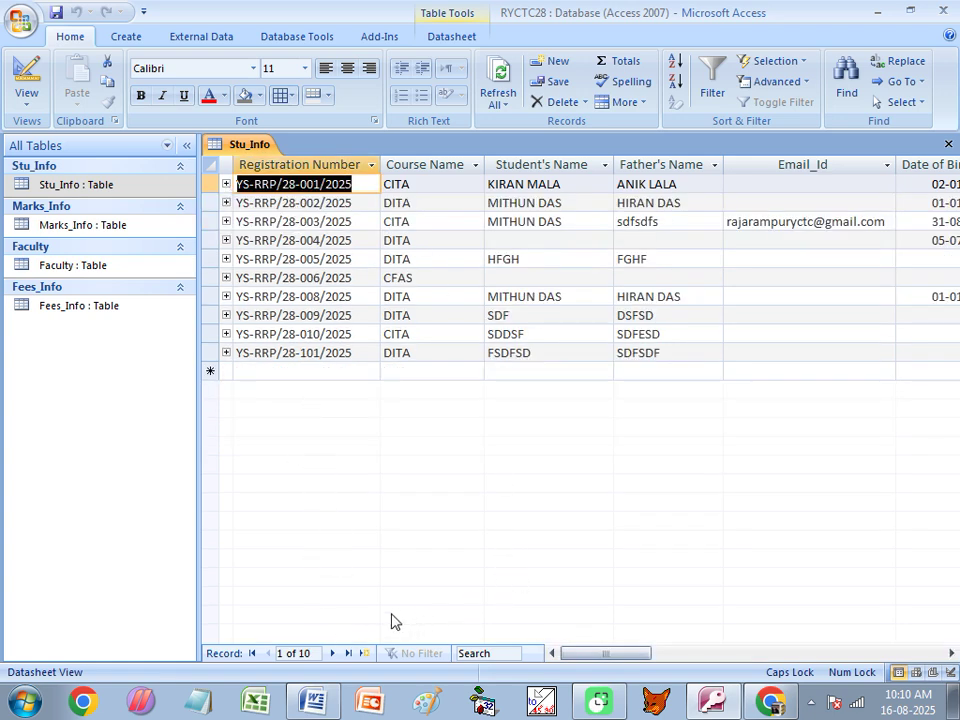
Move to the Faculty Code column and enter F1 for record 3.
key("Tab")
key("Tab")
key("Tab")
key("Tab")
key("Tab")
key("Tab")
key("Tab")
key("Tab")
key("Tab")
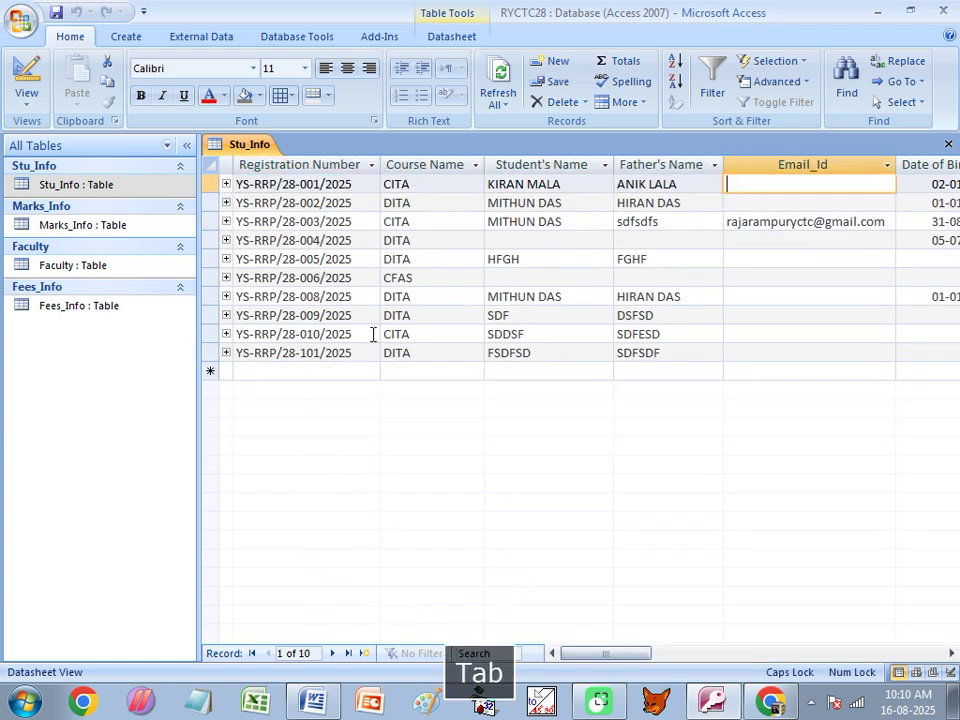
key("Tab")
key("Tab")
key("Tab")
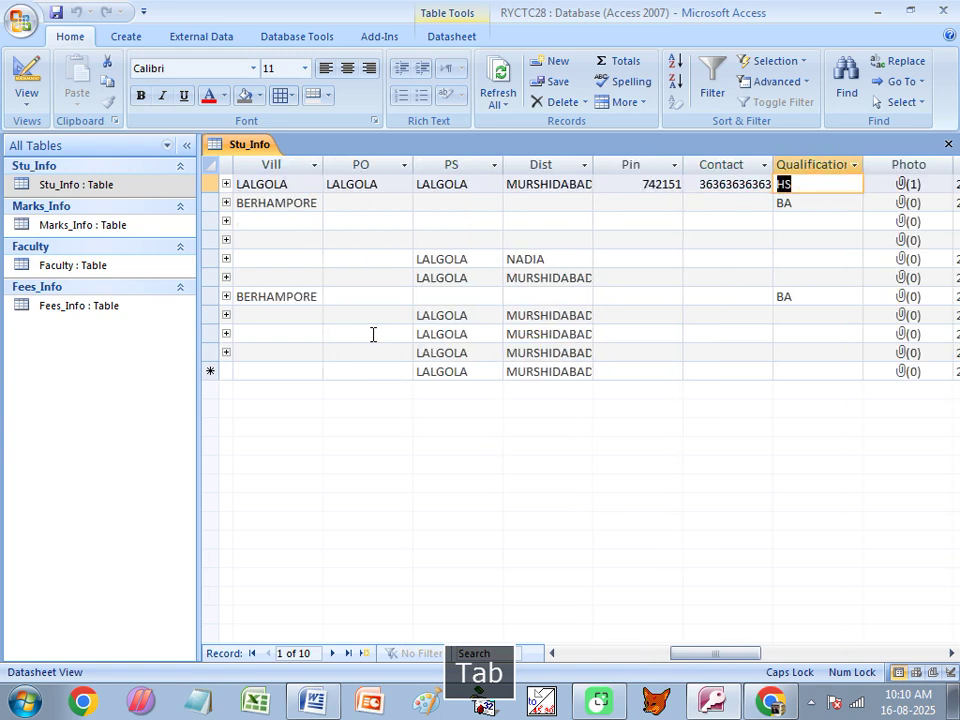
key("Tab")
key("Tab")
key("Tab")
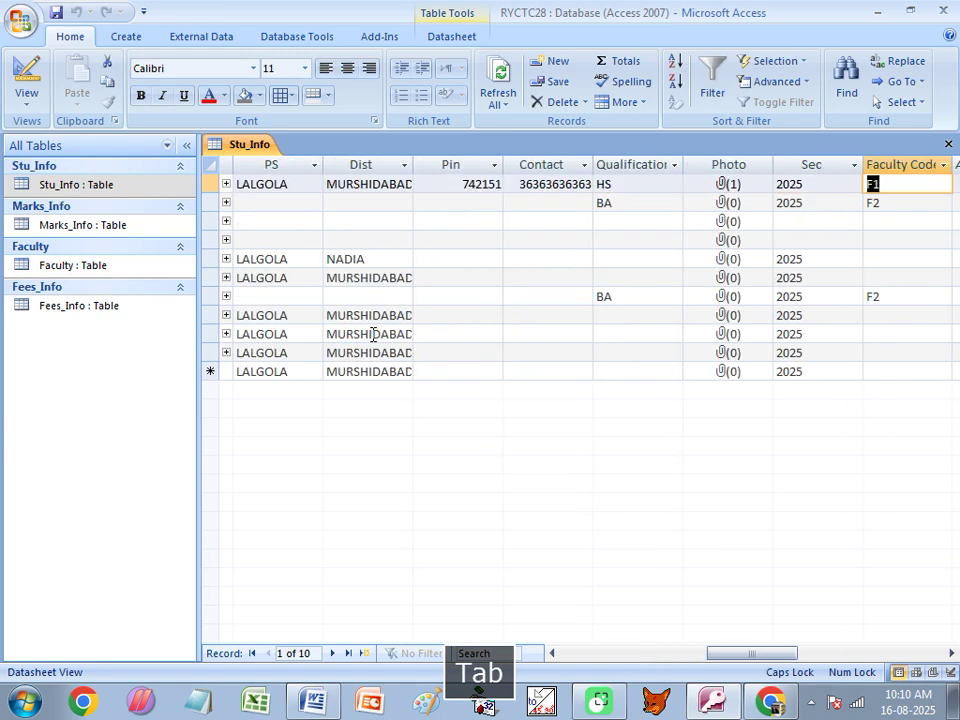
key("Down")
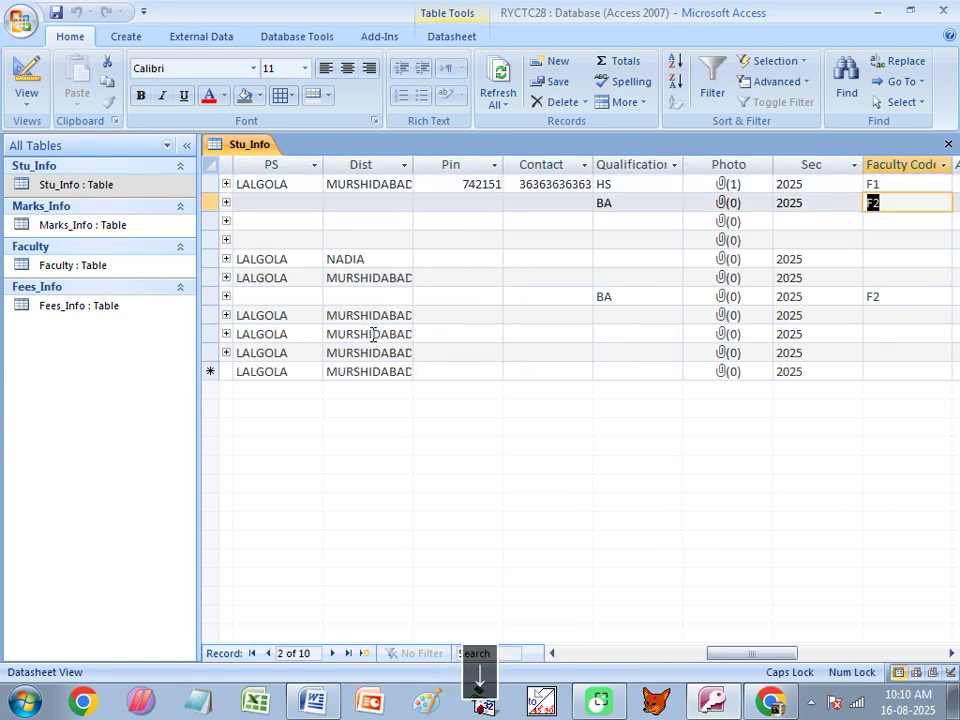
key("Down")
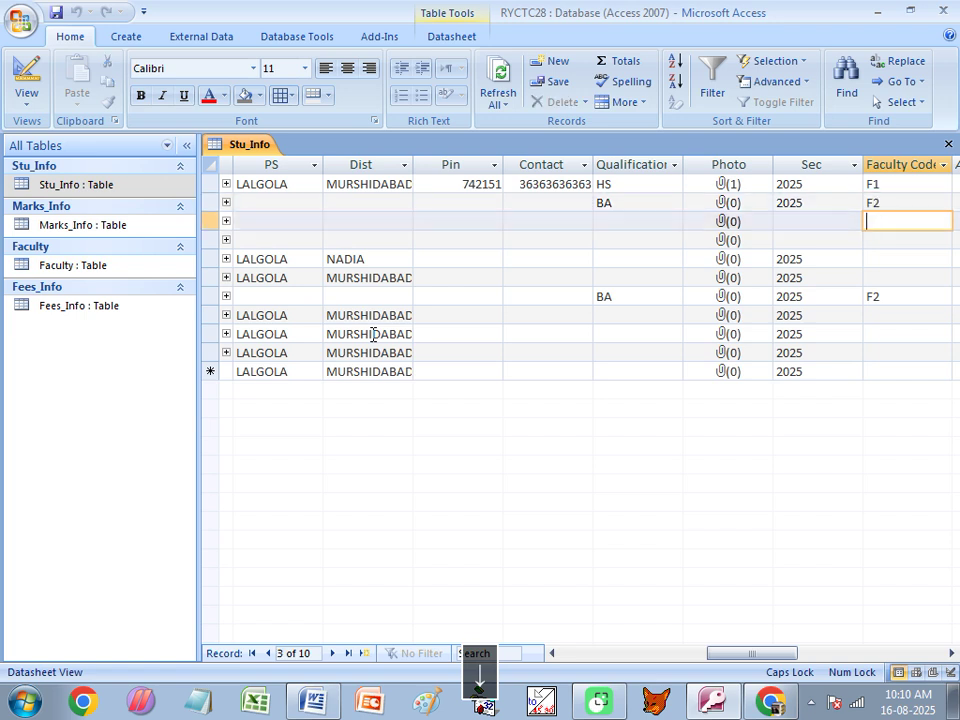
type("F1")
key("Down")
Enter the faculty codes for records 4 through 8, then close Stu_Info.
type("E1")
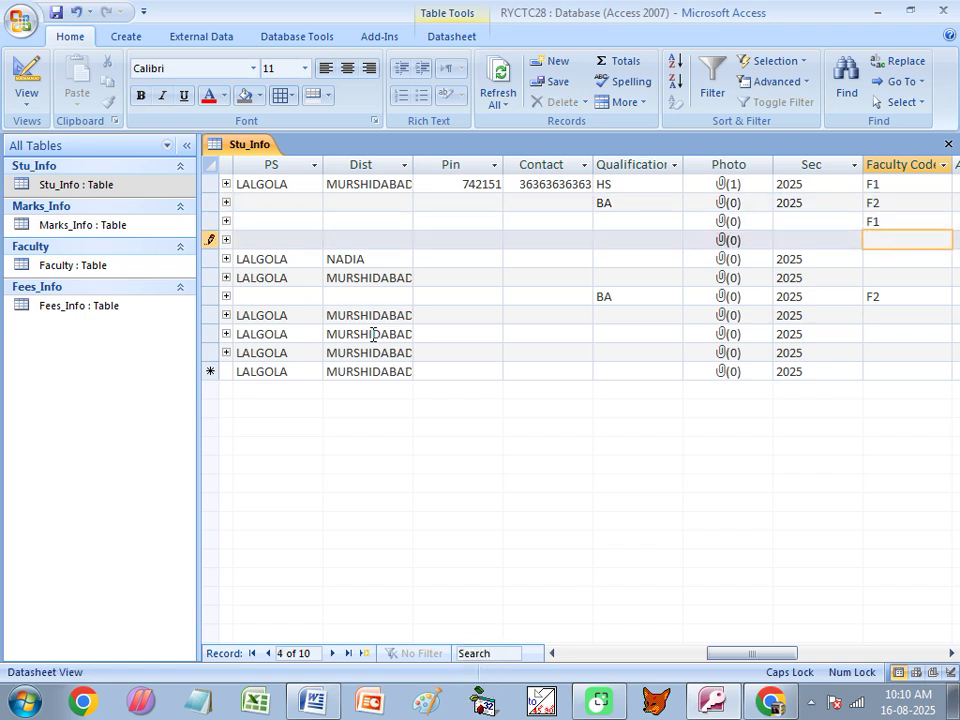
key("Down")
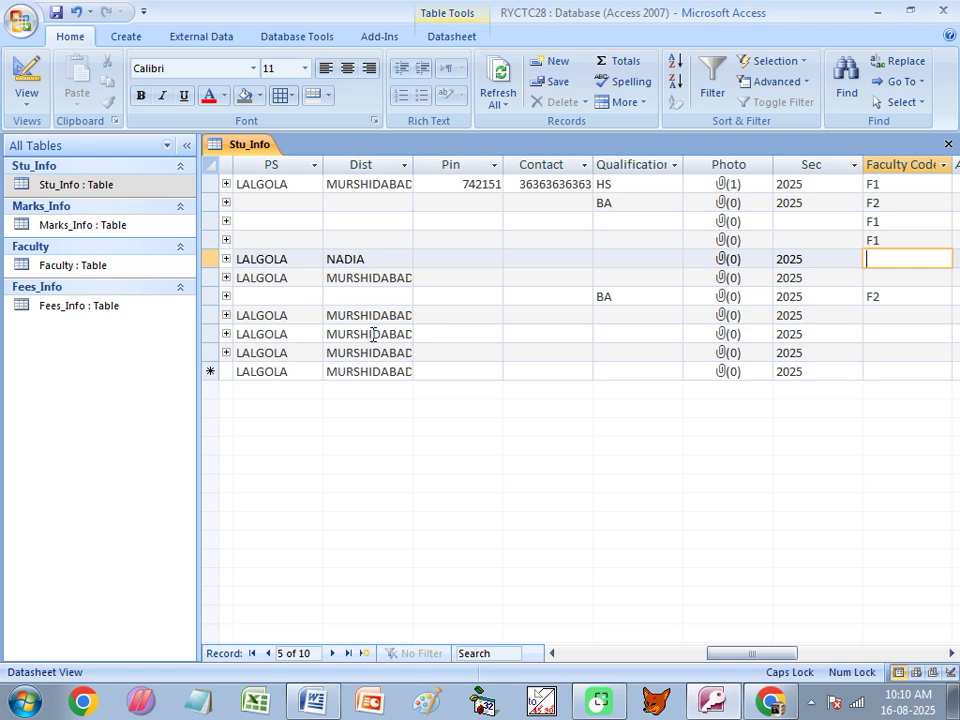
type("F2")
key("Down")
type("F2")
key("Down")
key("Down")
type("F1")
key("Down")
type("F1")
key("Down")
type("F")
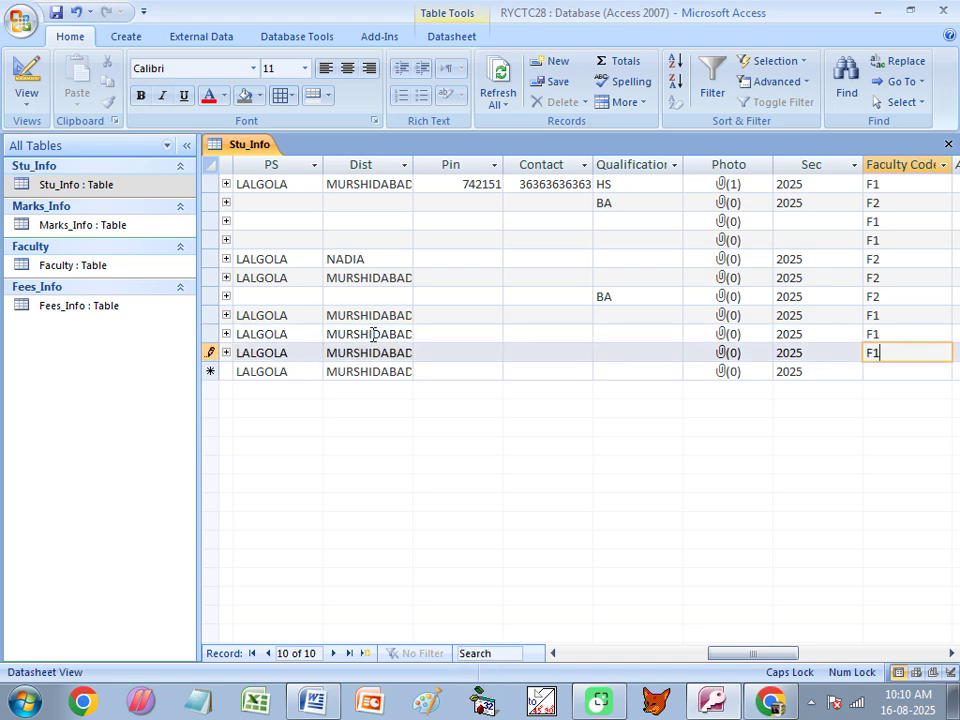
left_click(948, 144)
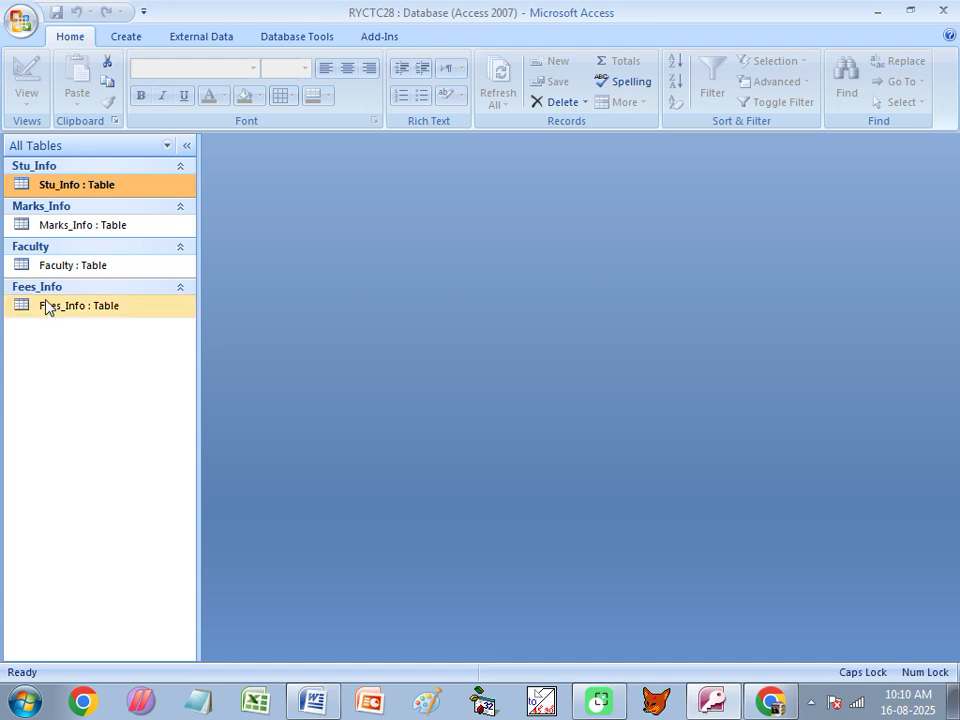
double_click(43, 265)
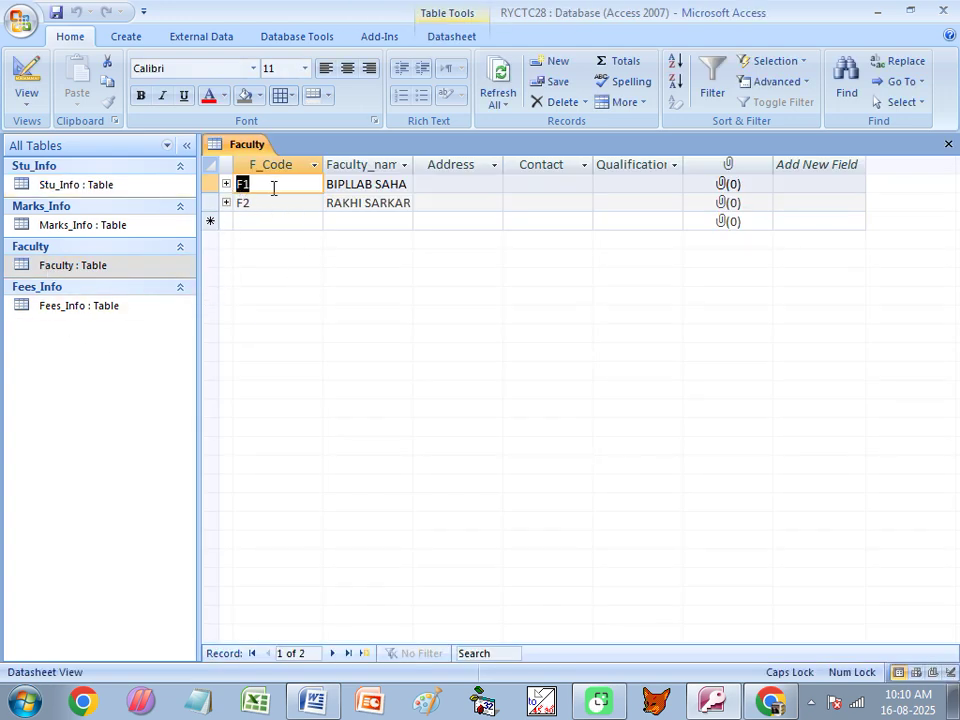
left_click(345, 185)
left_click(364, 201)
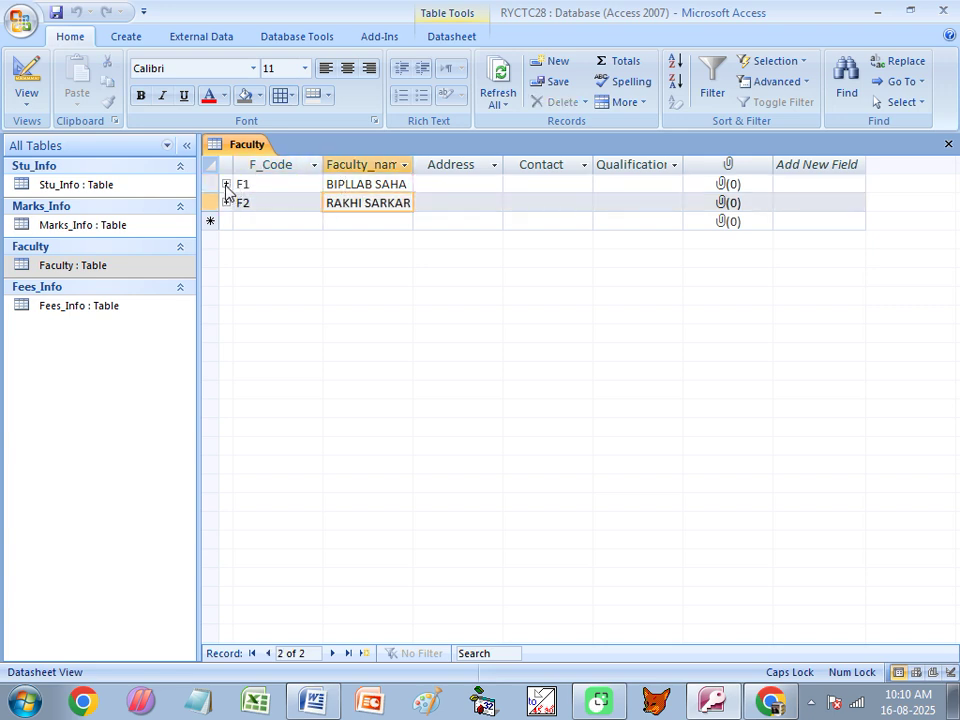
left_click(226, 186)
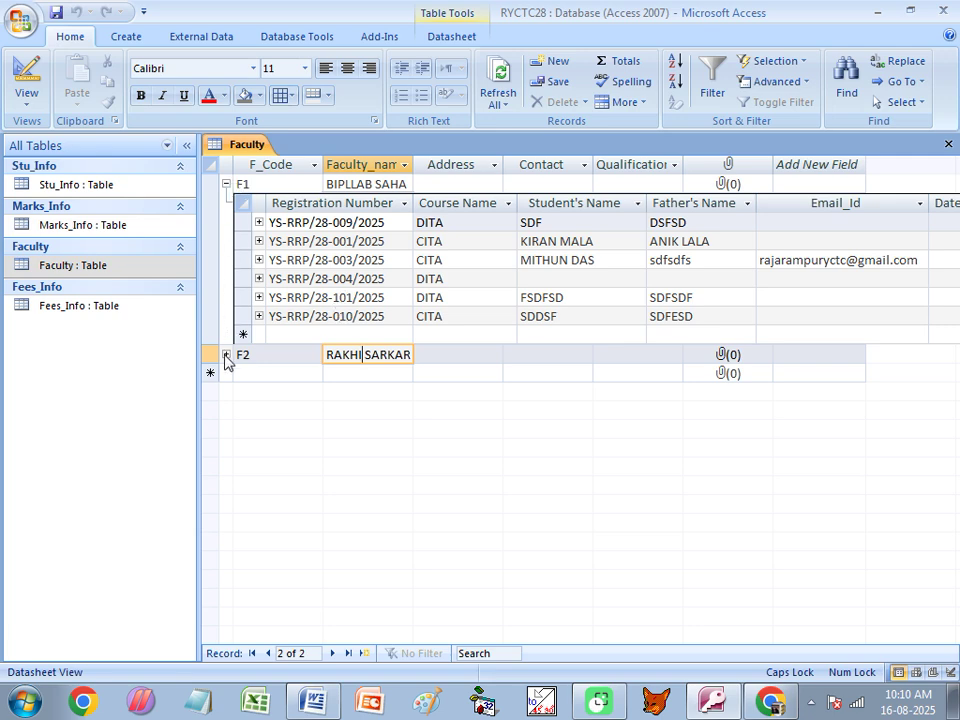
left_click(226, 356)
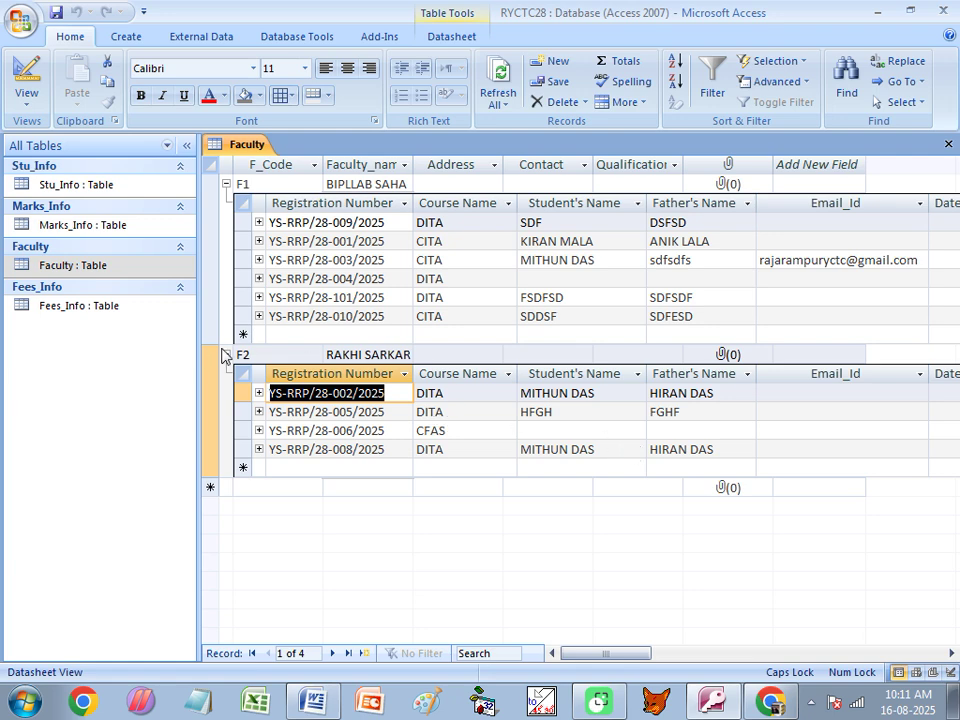
left_click(228, 355)
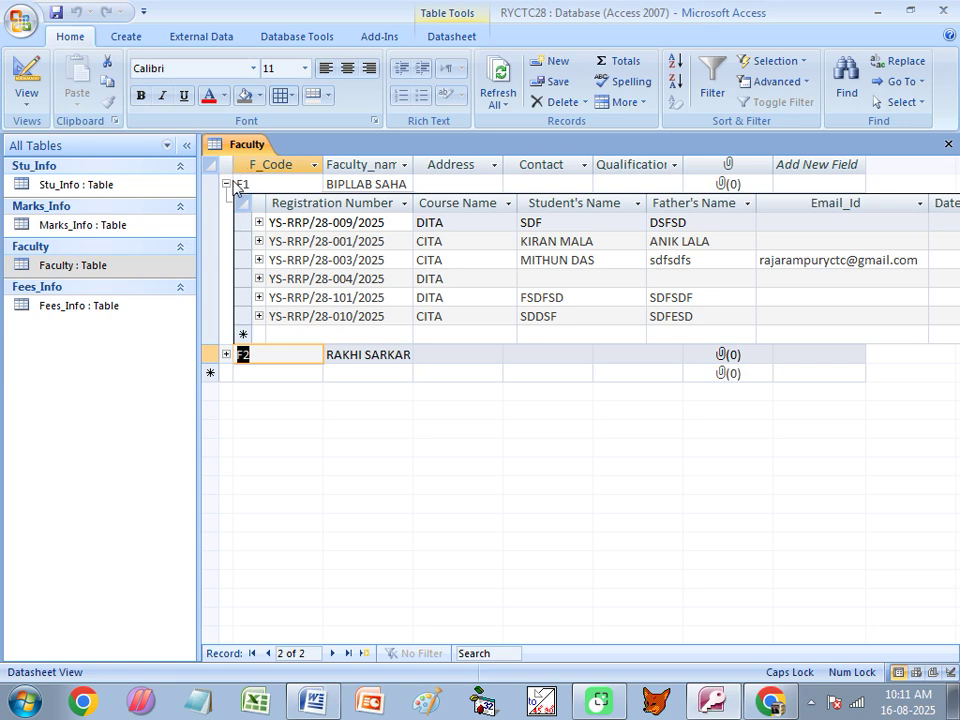
left_click(227, 184)
left_click(227, 184)
left_click(227, 184)
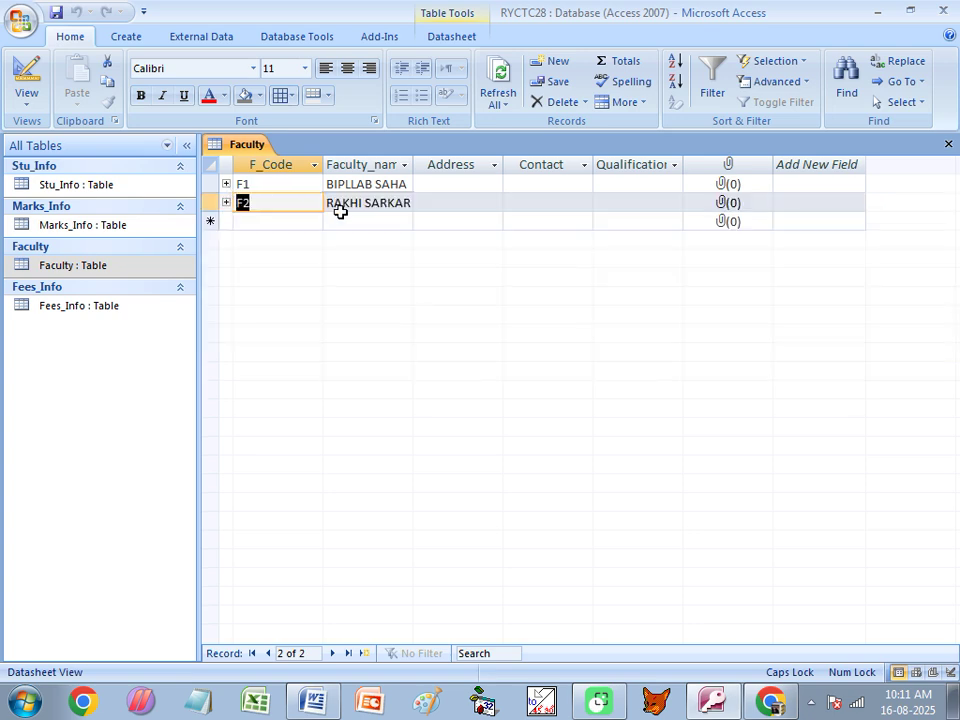
left_click(948, 144)
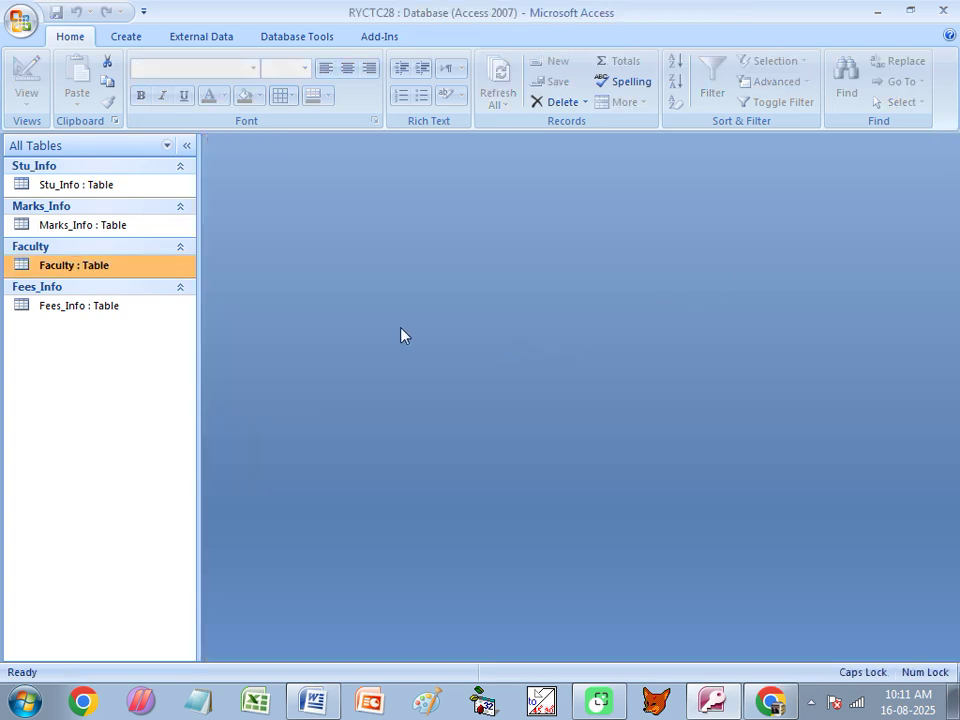
Open Stu_Info and expand the CFAS student's row to check its $1,500.00 Admission Fees entry.
double_click(74, 188)
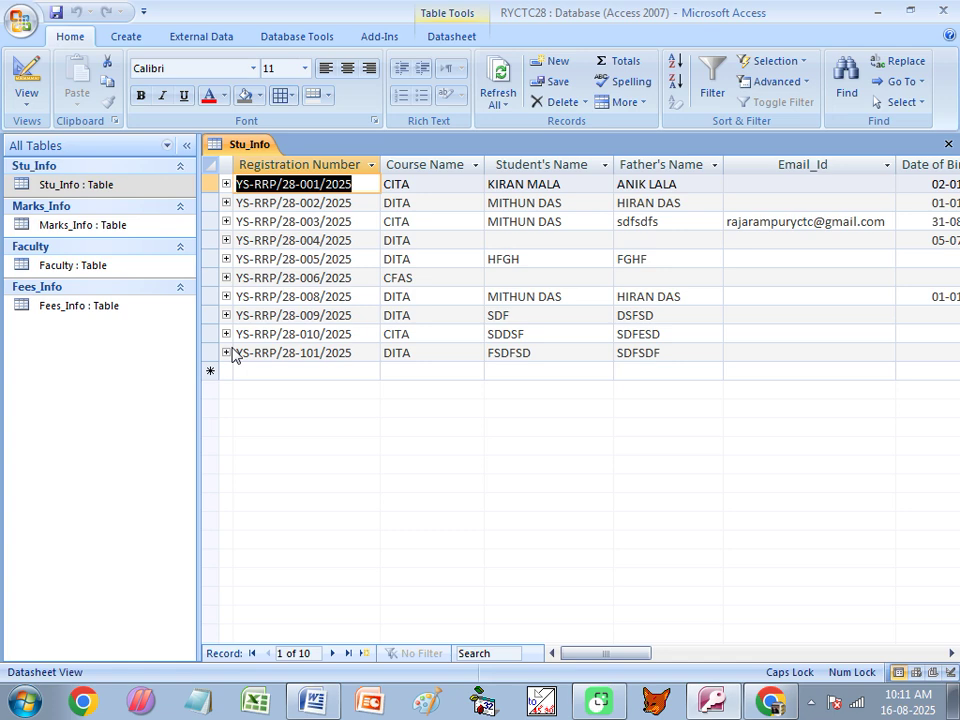
left_click(226, 277)
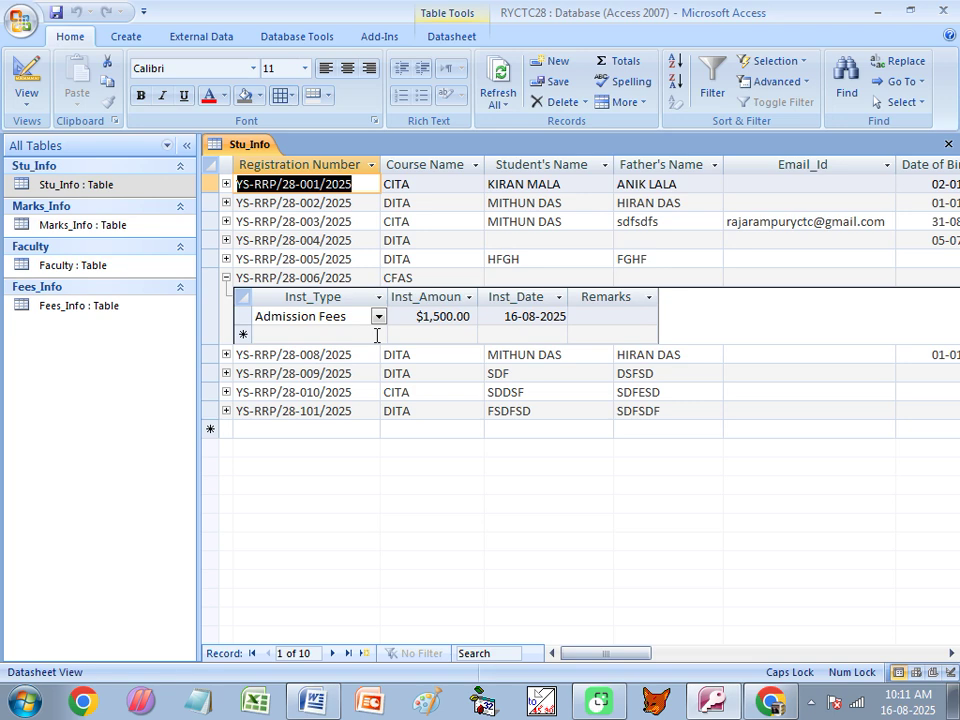
left_click(226, 279)
left_click(226, 278)
left_click(226, 279)
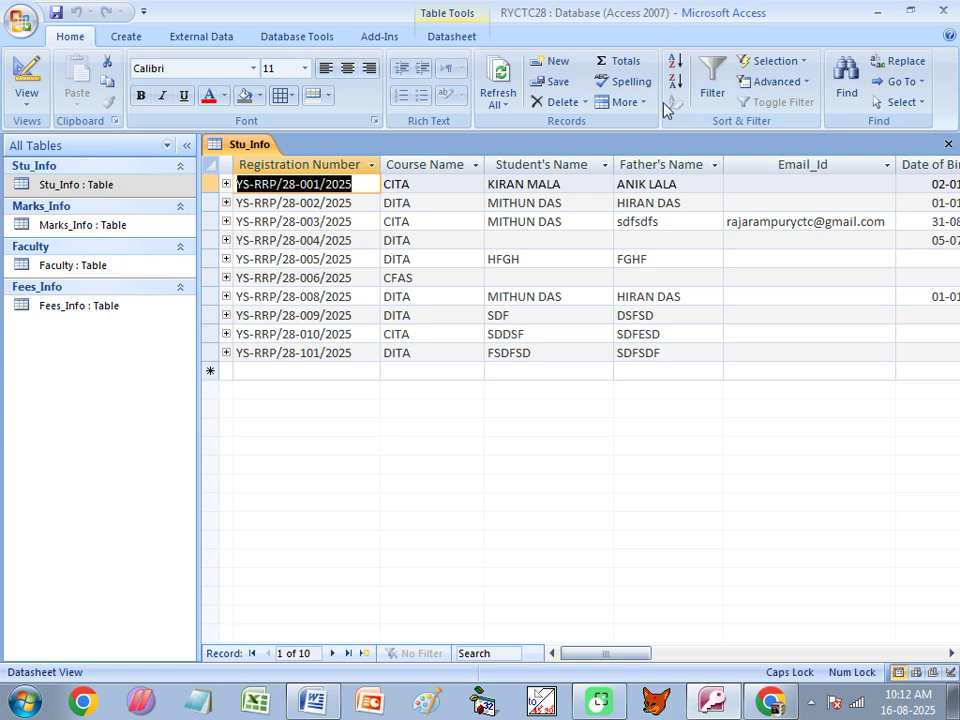
Remove the existing Fees_Info subdatasheet from Stu_Info.
left_click(624, 101)
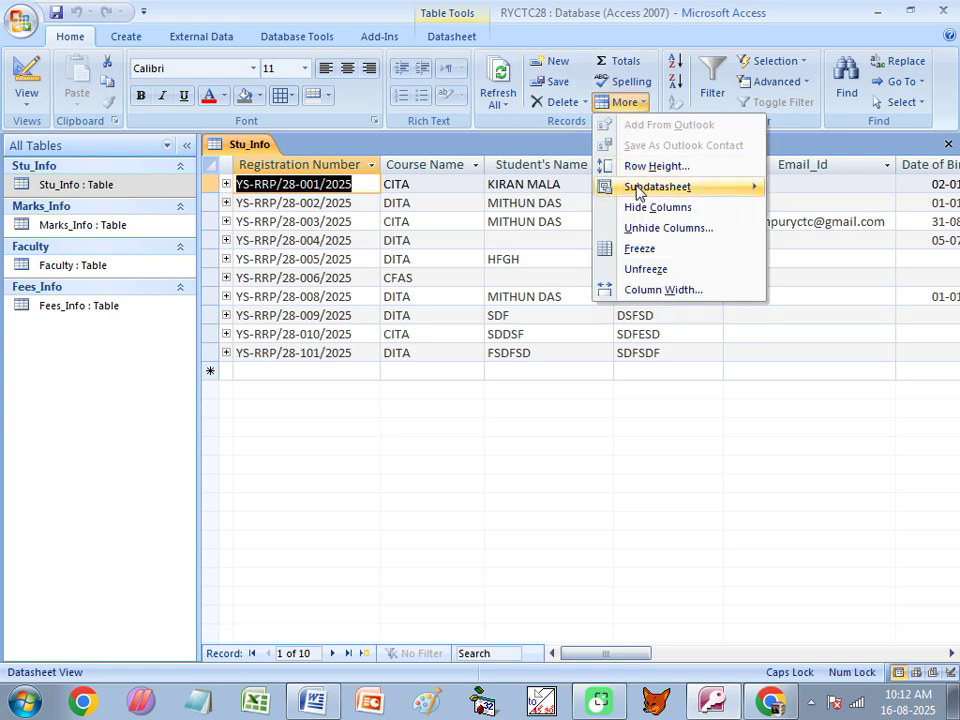
mouse_move(636, 190)
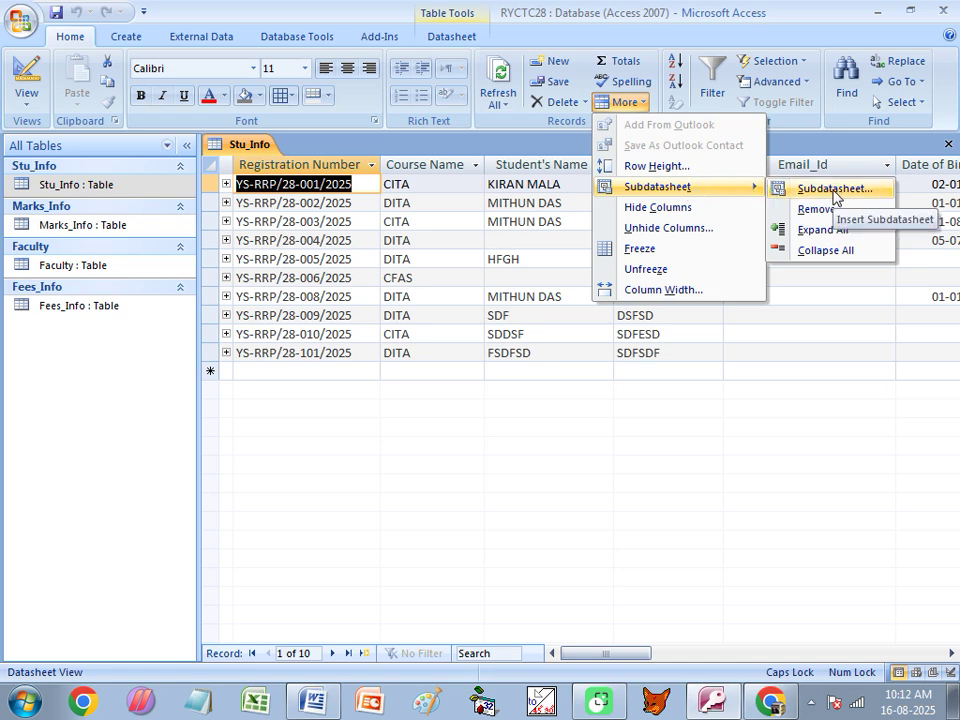
left_click(816, 212)
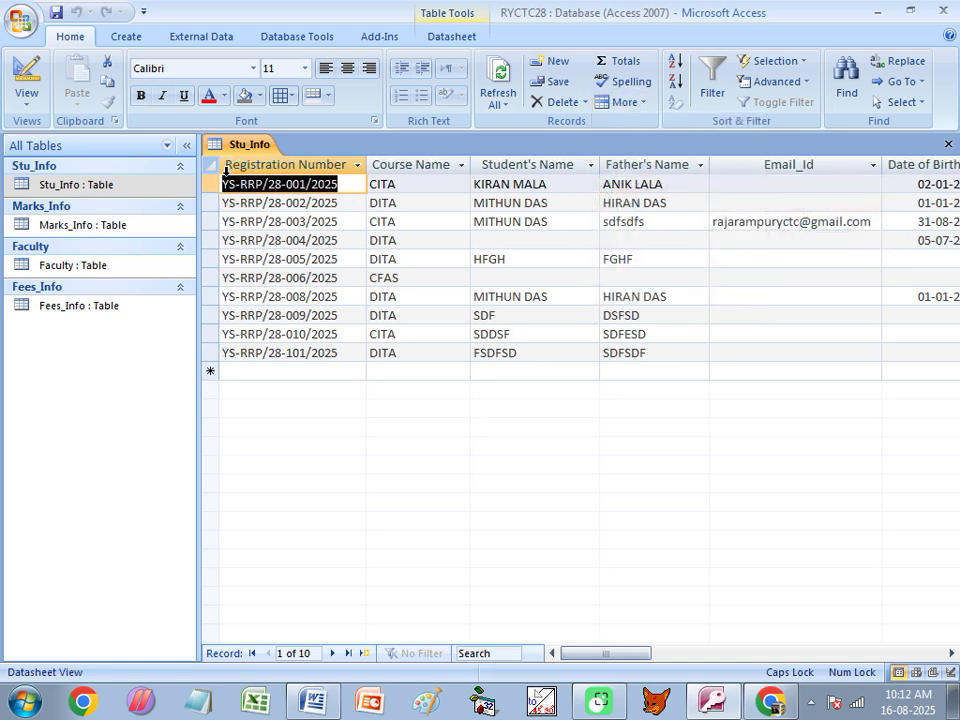
Set Marks_Info as Stu_Info's subdatasheet, linked on Reg_No.
left_click(630, 102)
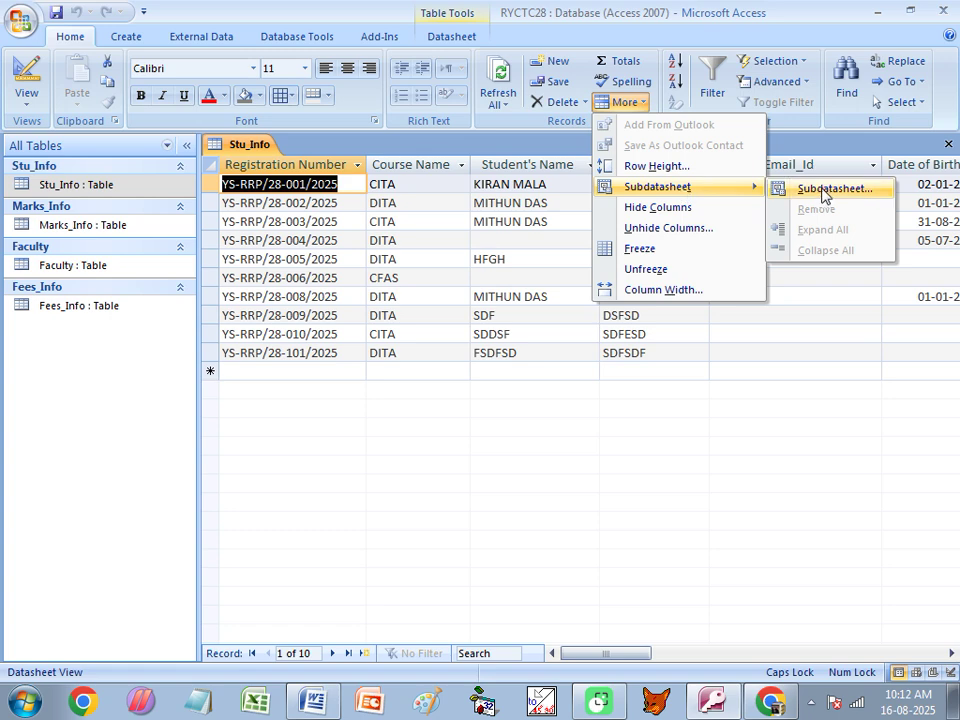
left_click(826, 190)
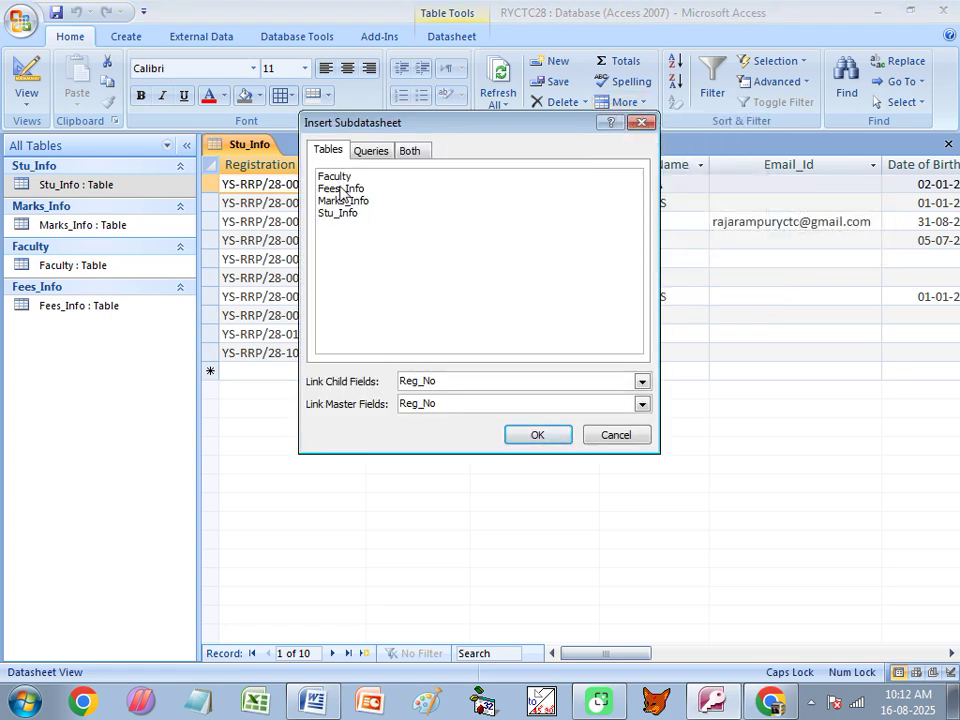
left_click(337, 201)
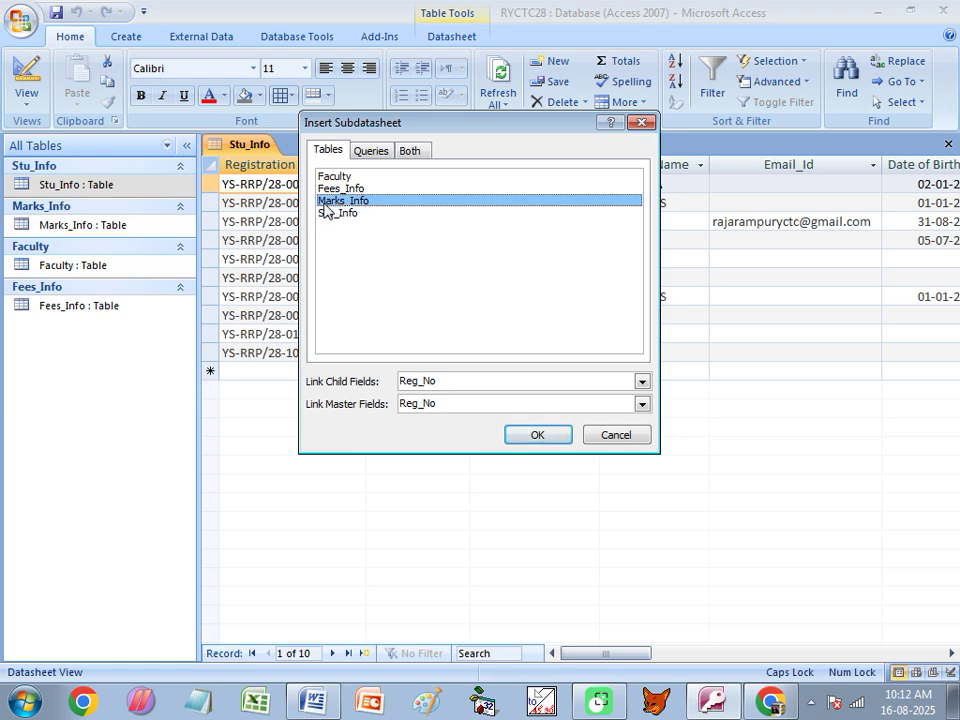
left_click(533, 438)
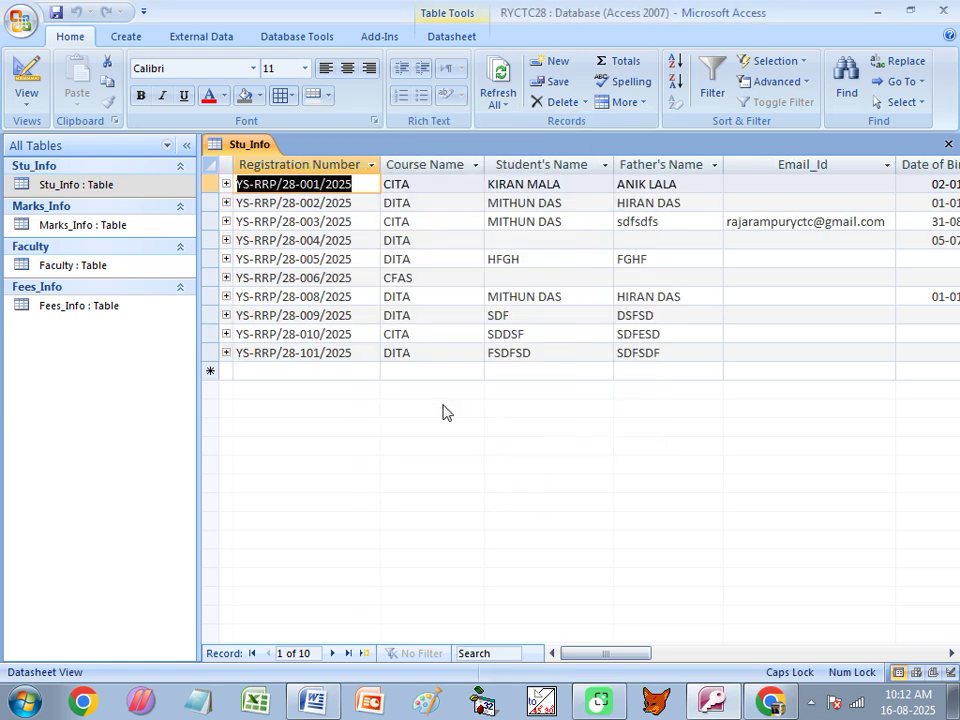
Enter marks P1 58, P2 56, P3 58, PRACT 47 for the third student.
left_click(226, 186)
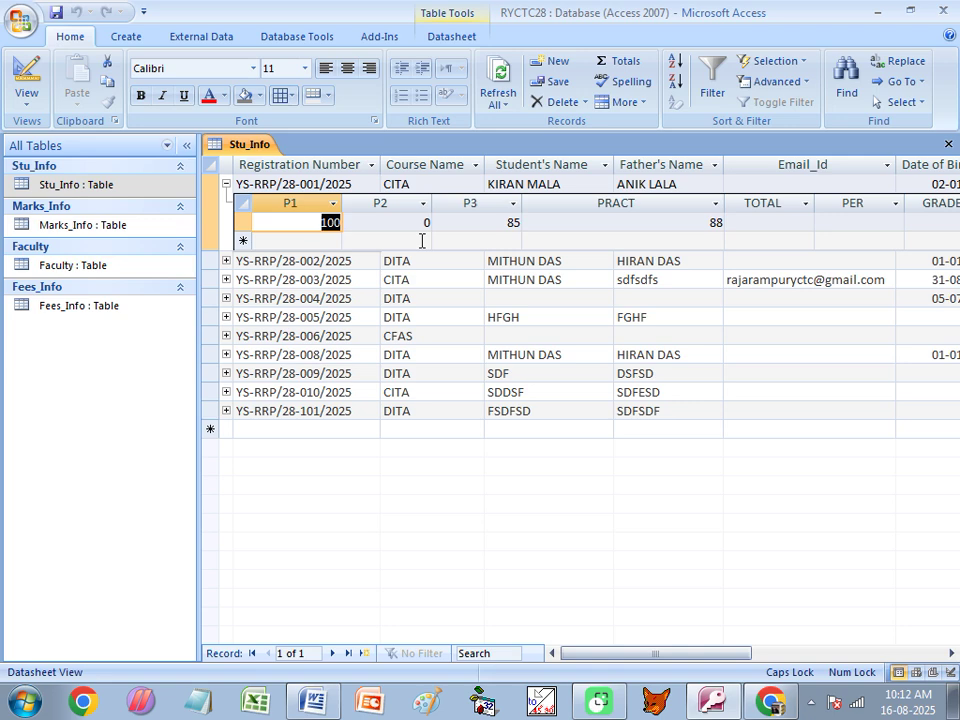
left_click(226, 184)
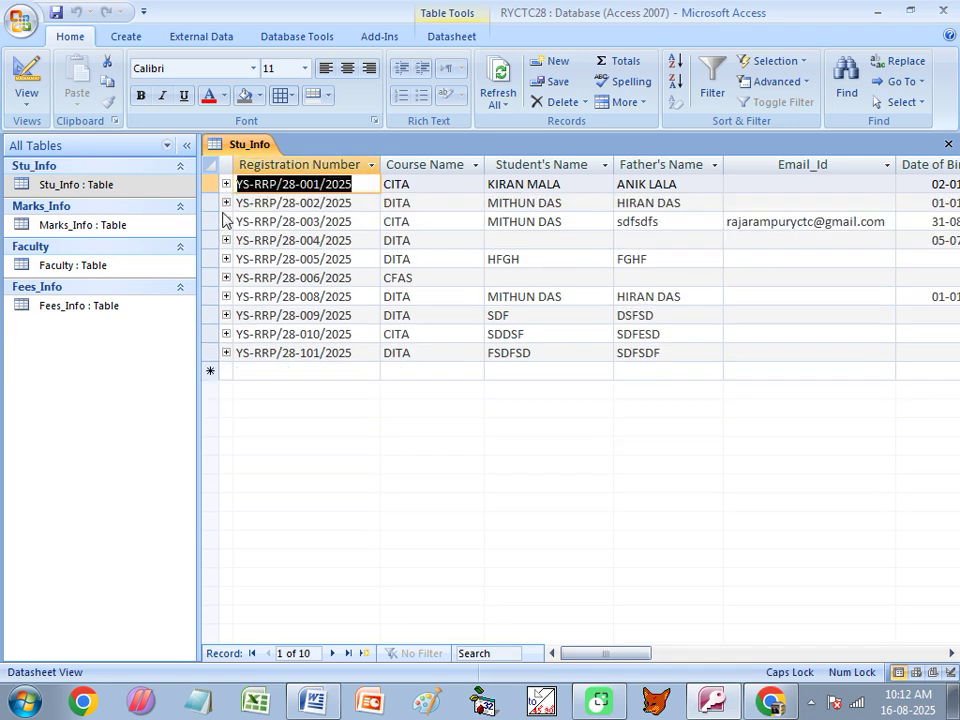
left_click(226, 203)
left_click(226, 203)
left_click(226, 221)
left_click(288, 260)
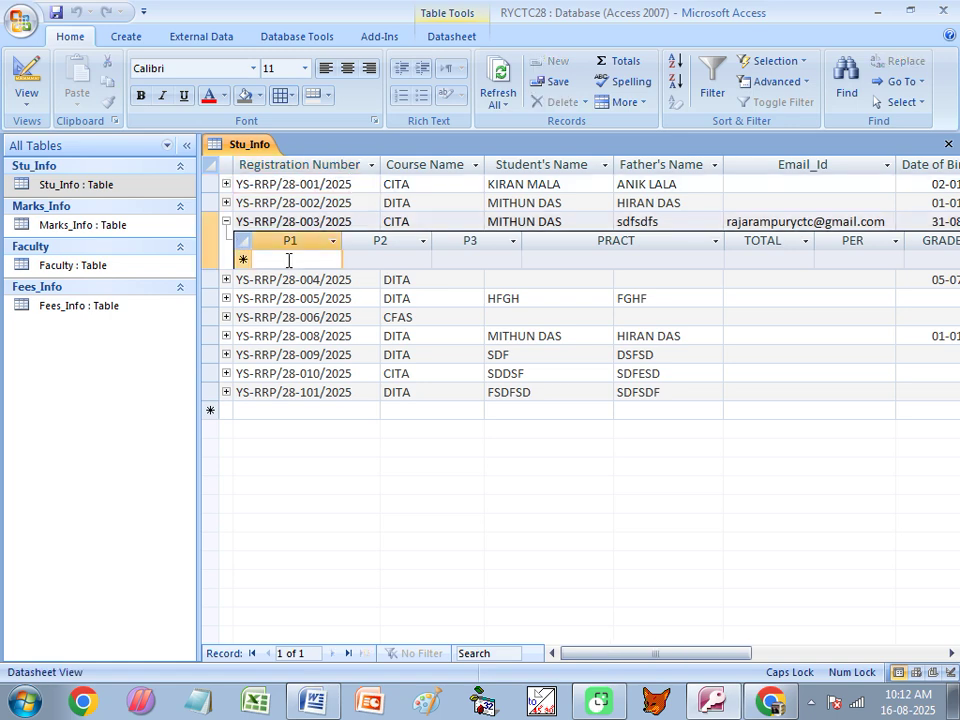
type("58")
key("Tab")
type("56")
key("Tab")
type("58")
key("Tab")
type("4")
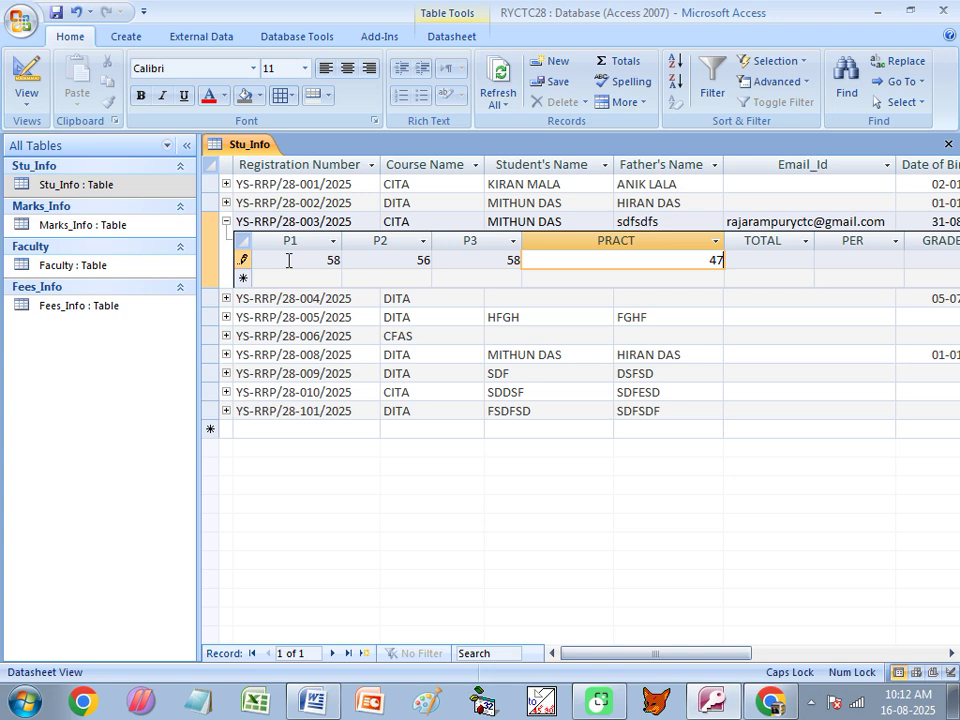
Start a new marks row, replacing the out-of-range P1 value 323 with 58.
left_click(289, 280)
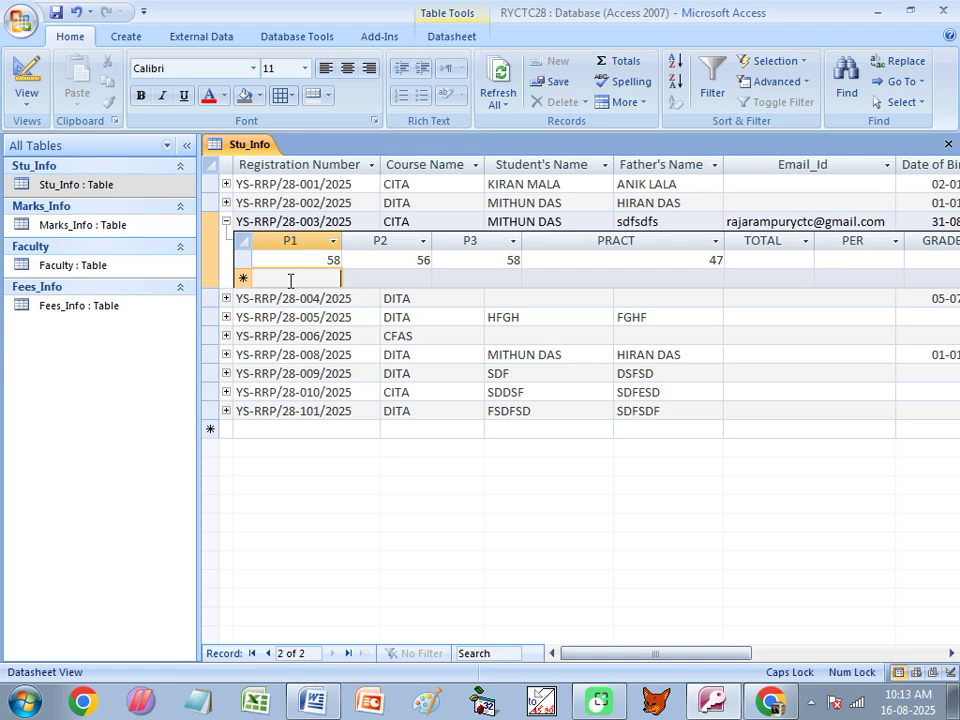
type("323")
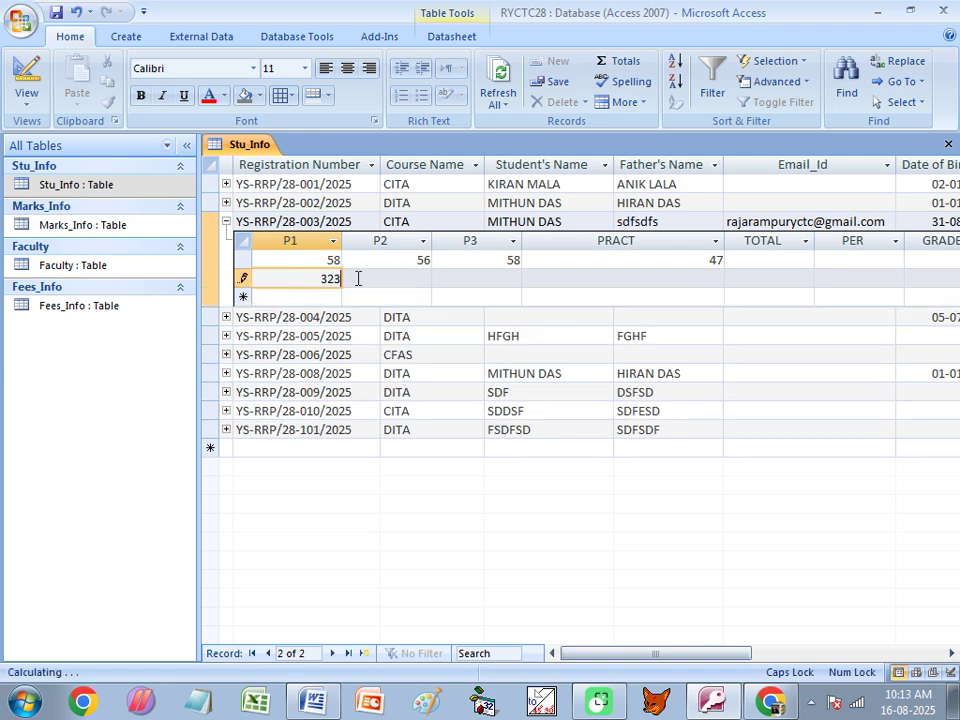
left_click(370, 278)
left_click(437, 405)
double_click(321, 279)
type("58")
left_click(386, 279)
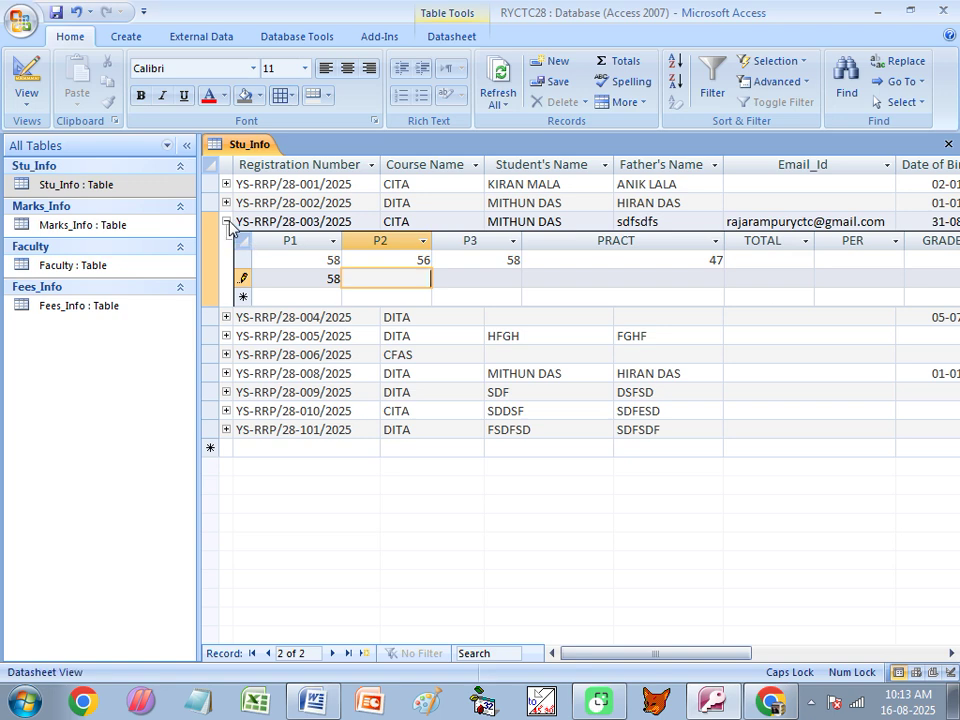
left_click(239, 255)
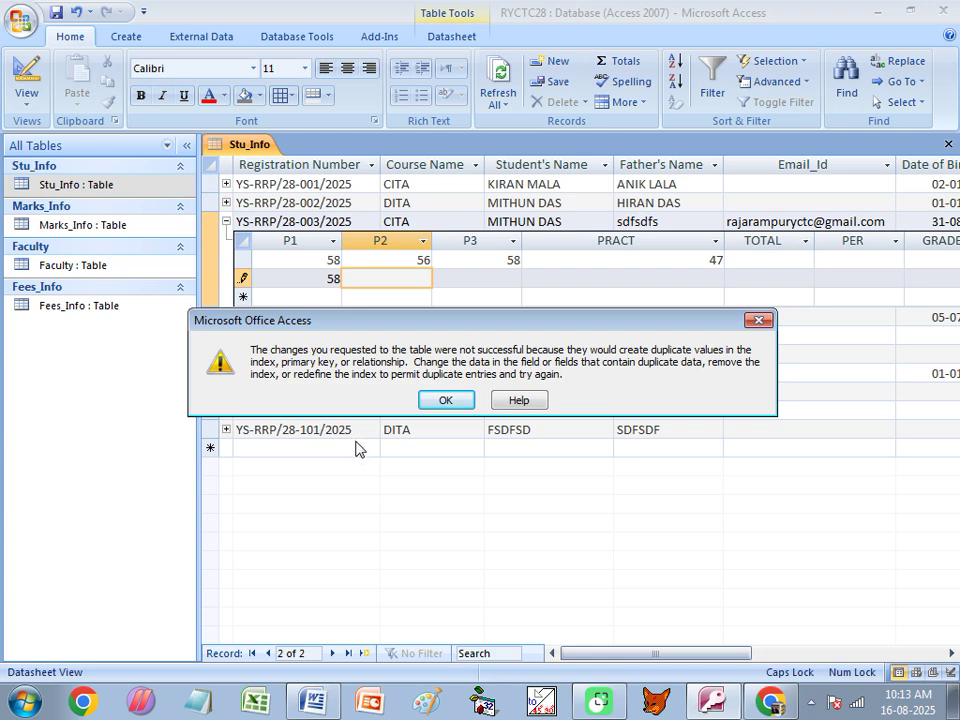
Clear the duplicate P1 value 58 from the extra marks row, dismissing the duplicate-value errors.
left_click(445, 402)
double_click(339, 278)
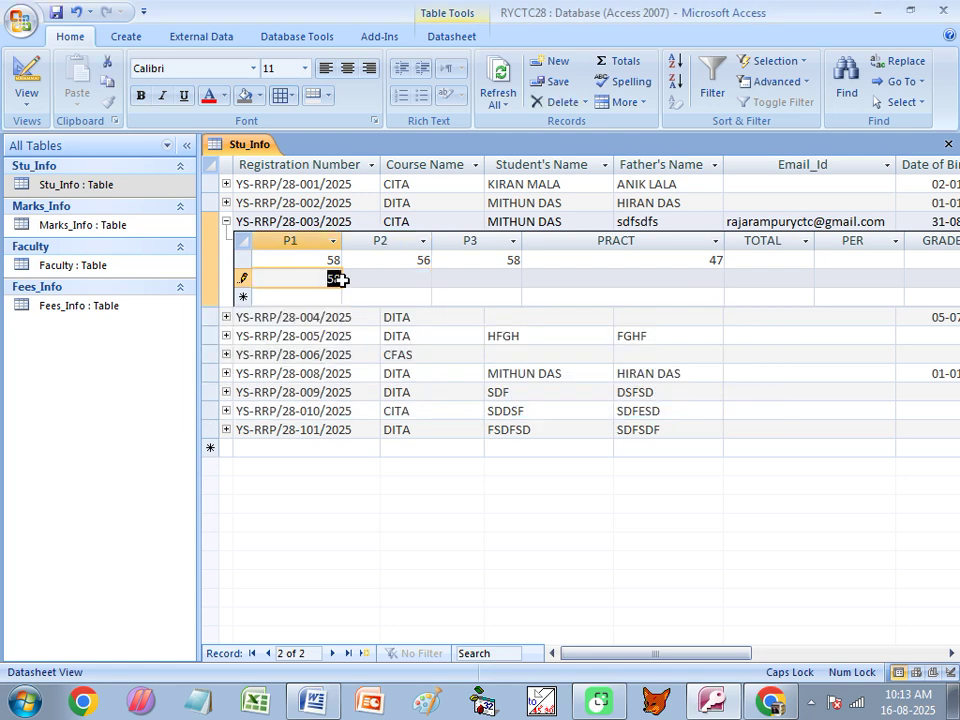
key("BackSpace")
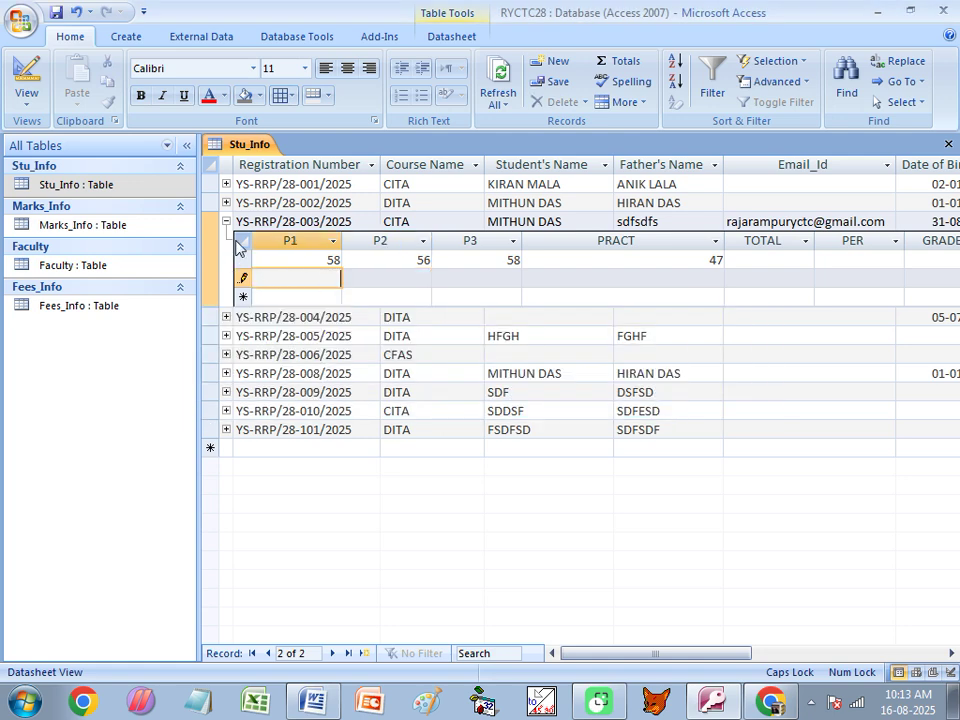
left_click(226, 230)
left_click(450, 399)
left_click(244, 281)
left_click(456, 400)
Close Stu_Info, saving layout changes and discarding the unsavable marks record.
left_click(948, 144)
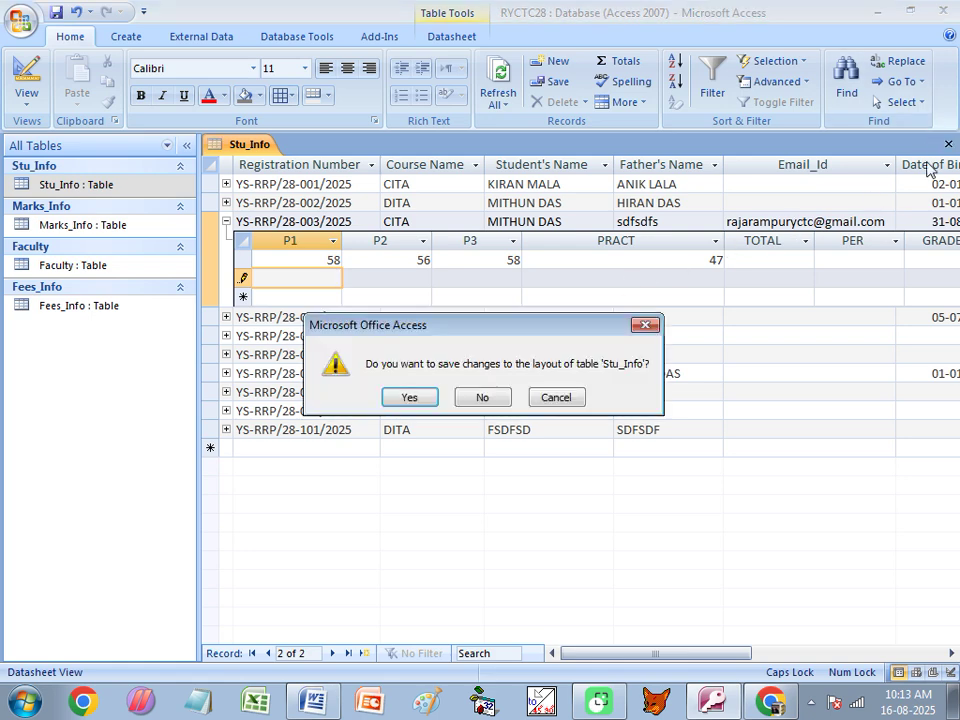
left_click(411, 399)
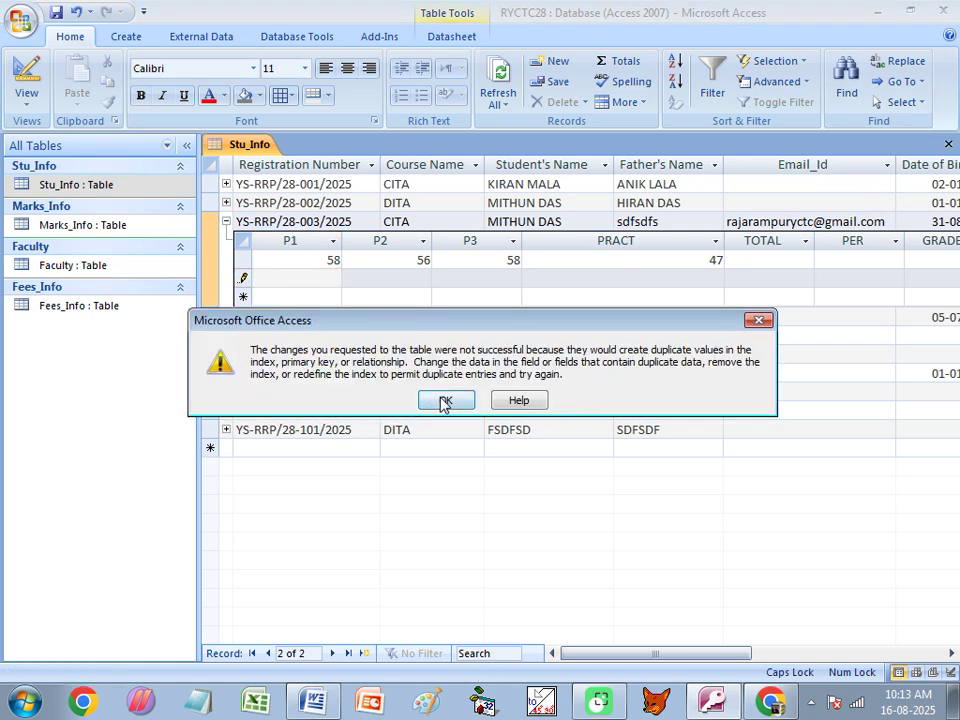
left_click(440, 401)
left_click(445, 411)
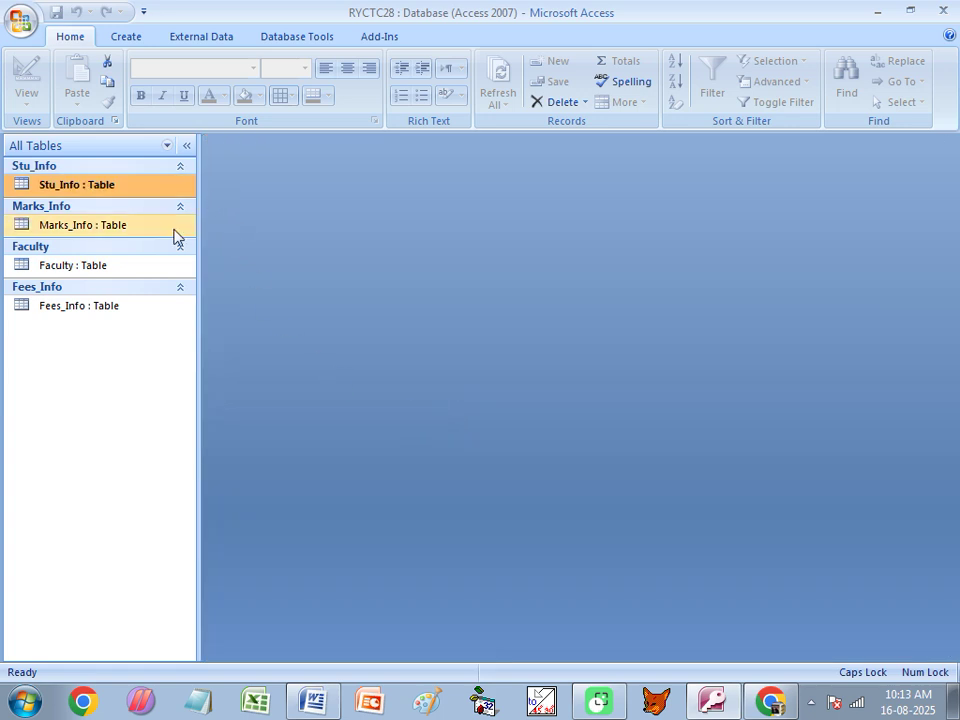
Reopen Stu_Info and enter marks 85, 77, 58, practical 77 for the fourth student.
double_click(92, 188)
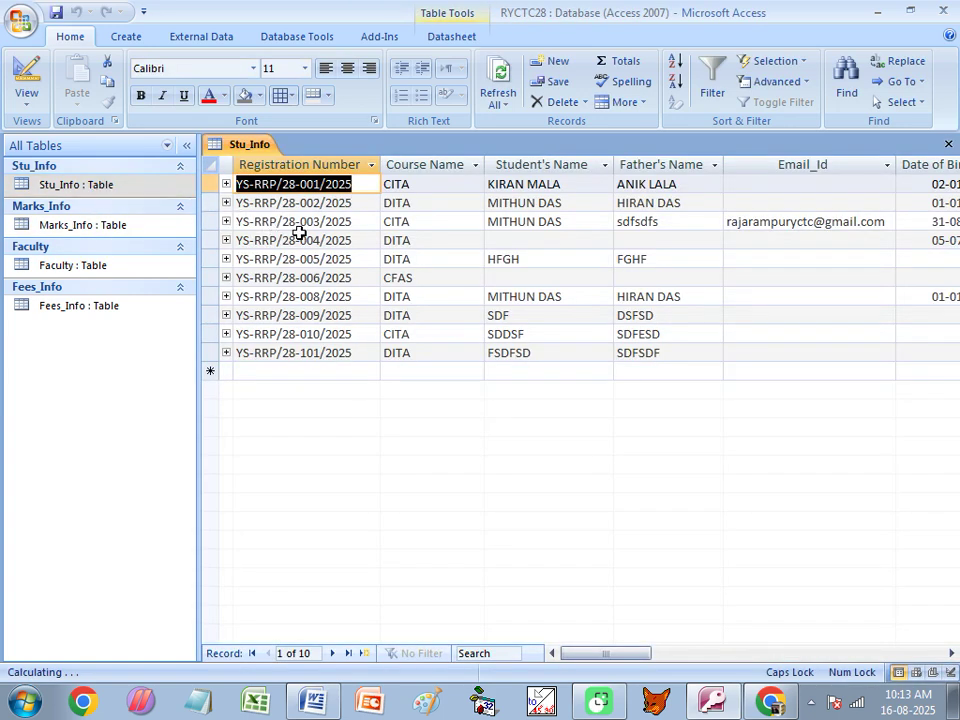
left_click(226, 221)
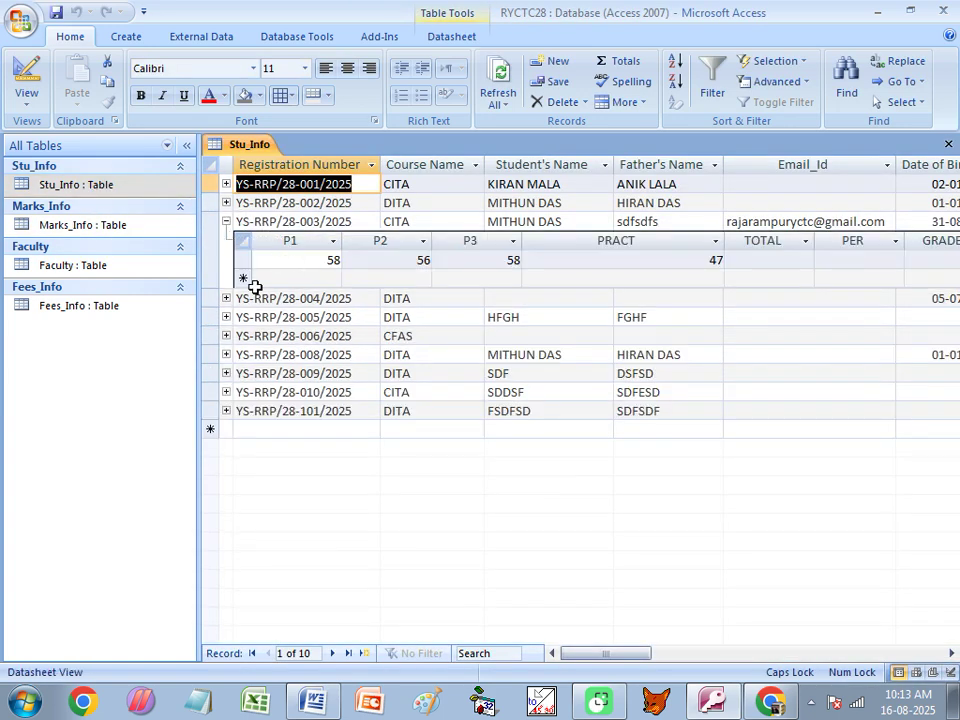
left_click(226, 221)
left_click(226, 240)
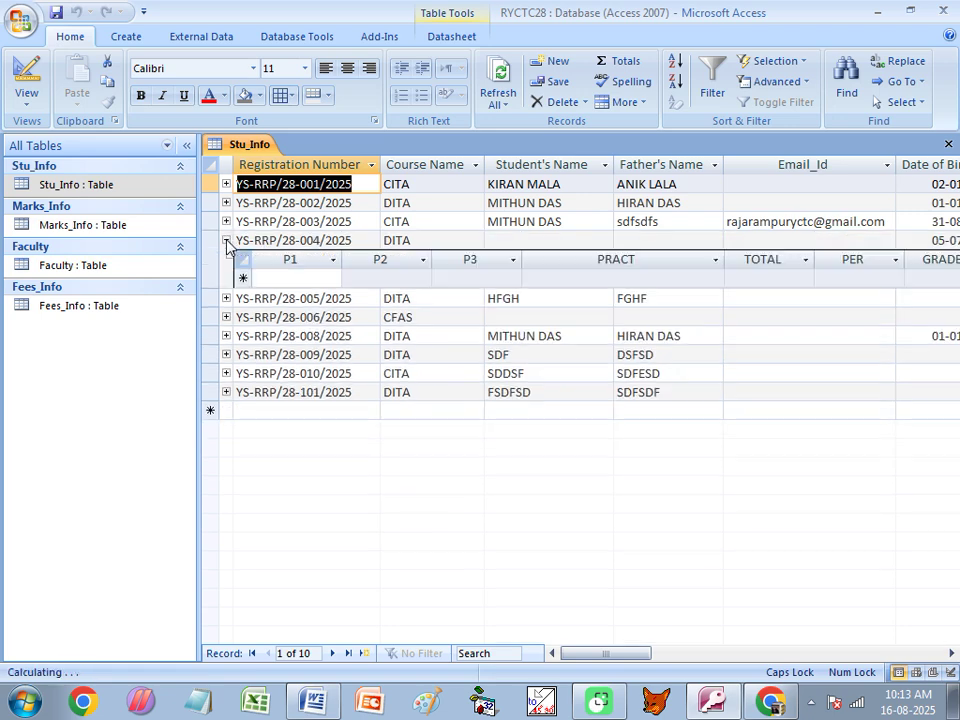
left_click(299, 276)
type("85")
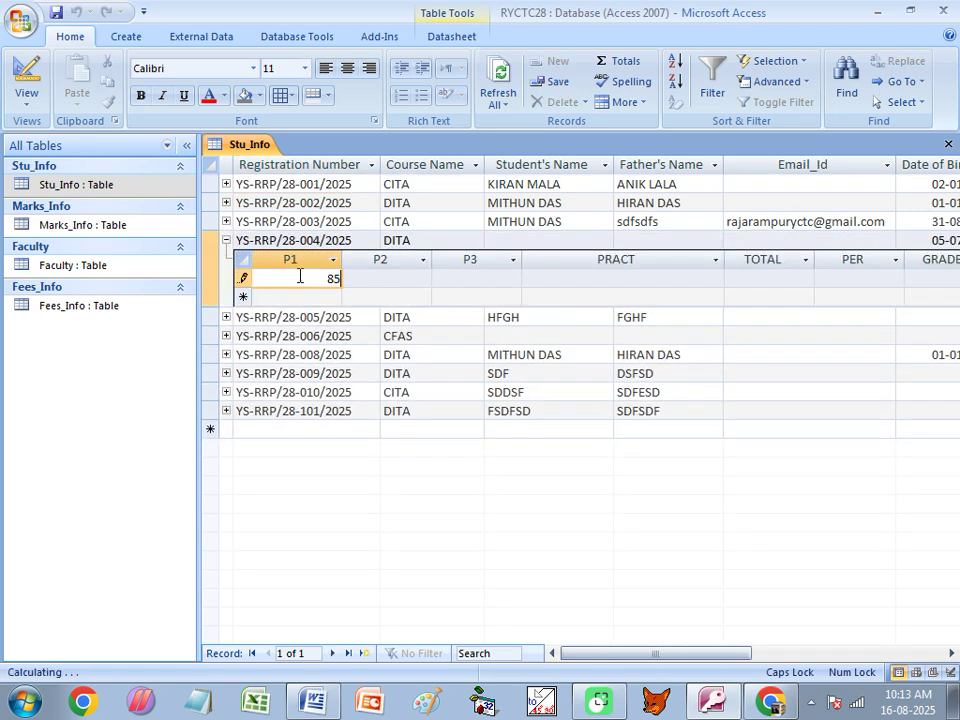
key("Tab")
type("77")
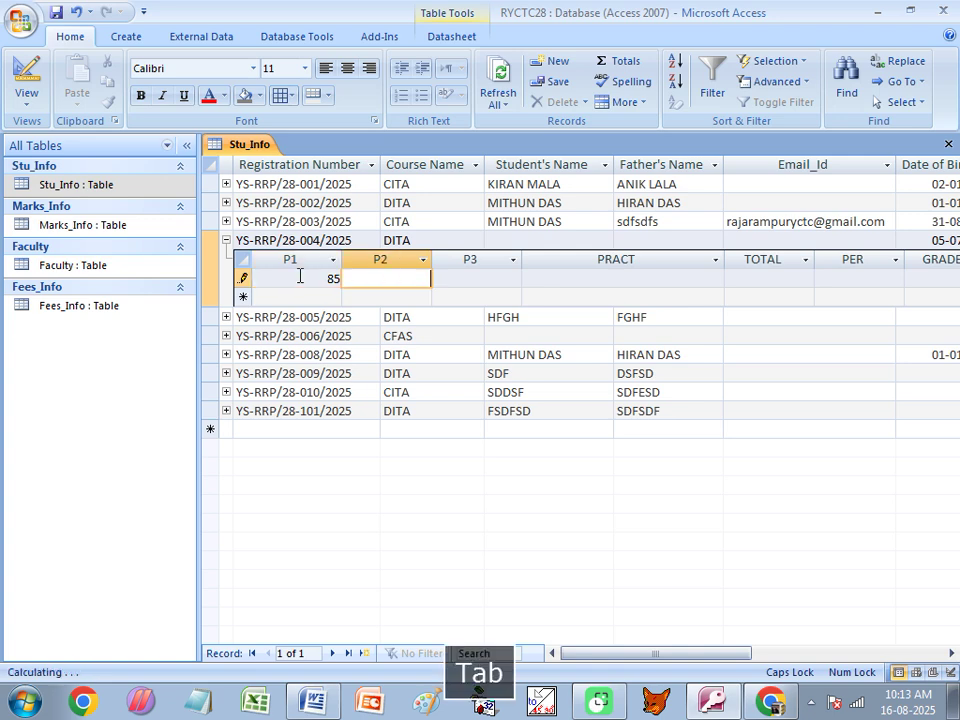
key("Tab")
type("58")
key("Tab")
type("77")
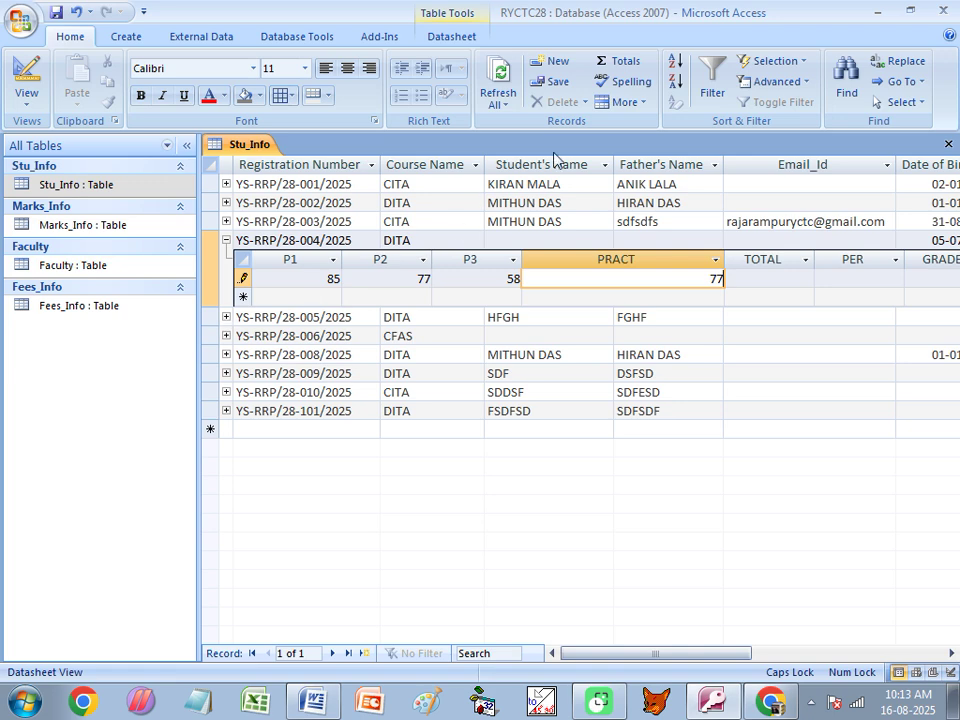
Collapse the fourth student's marks and bring up the More record options menu.
left_click(628, 102)
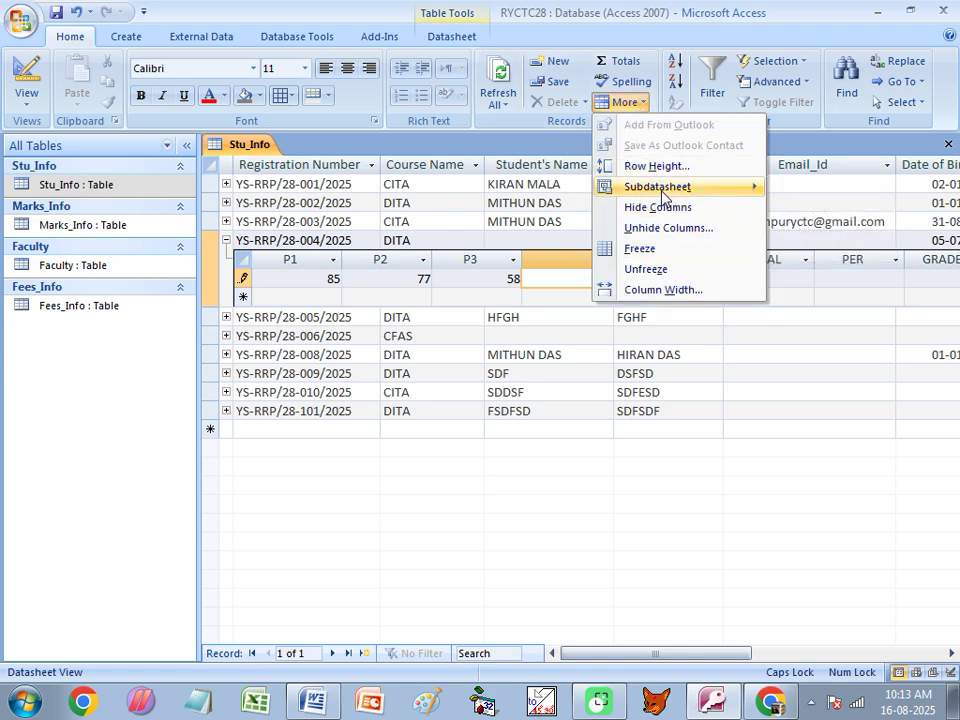
mouse_move(660, 188)
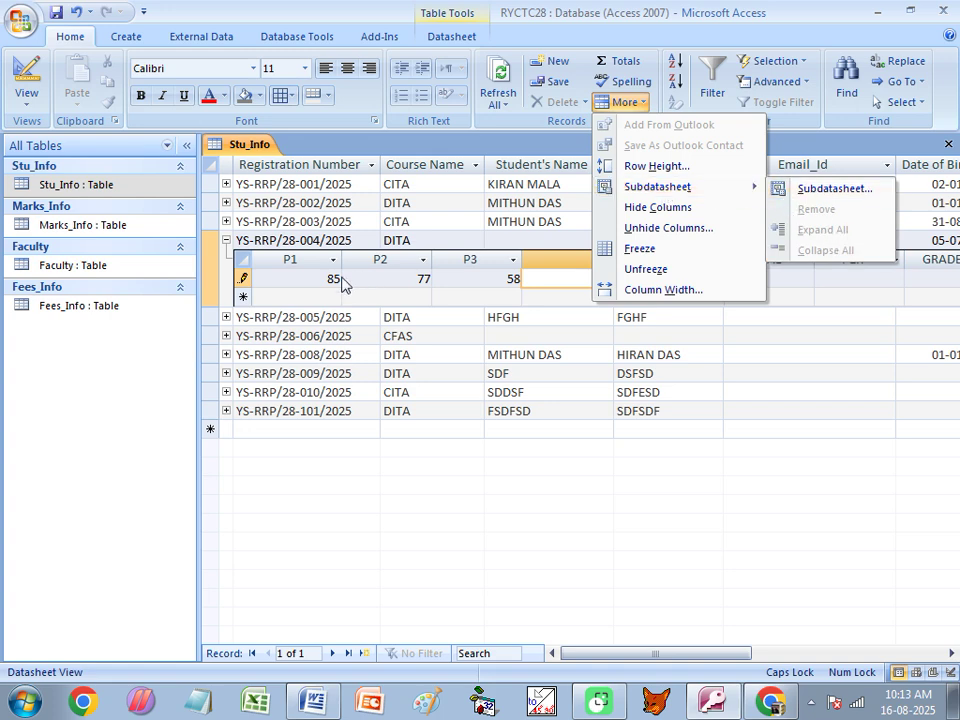
key("Escape")
key("Escape")
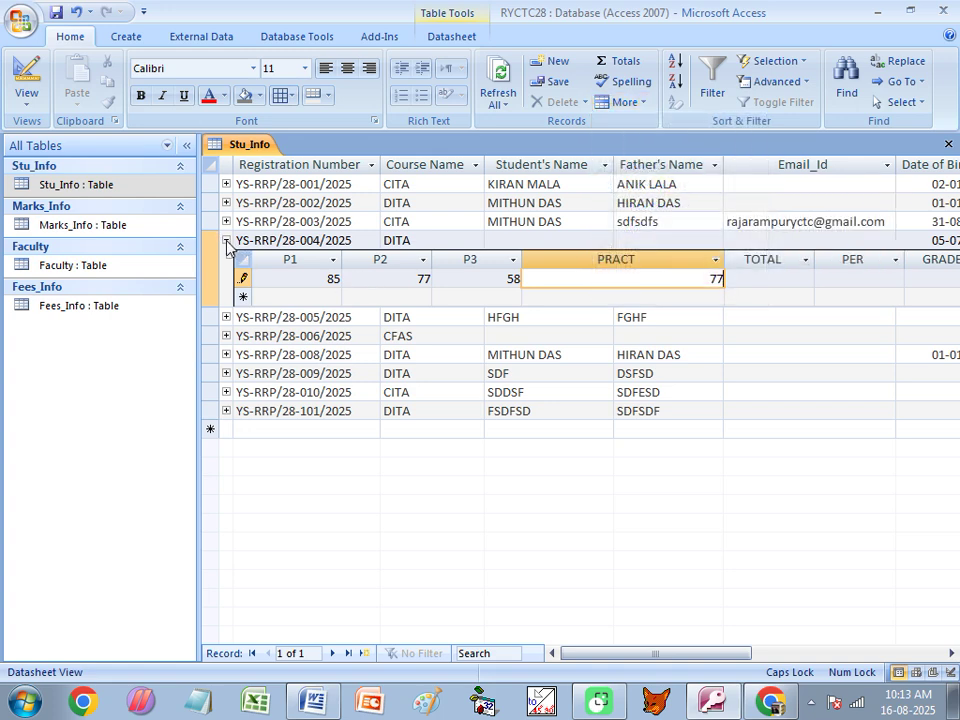
left_click(224, 242)
left_click(630, 103)
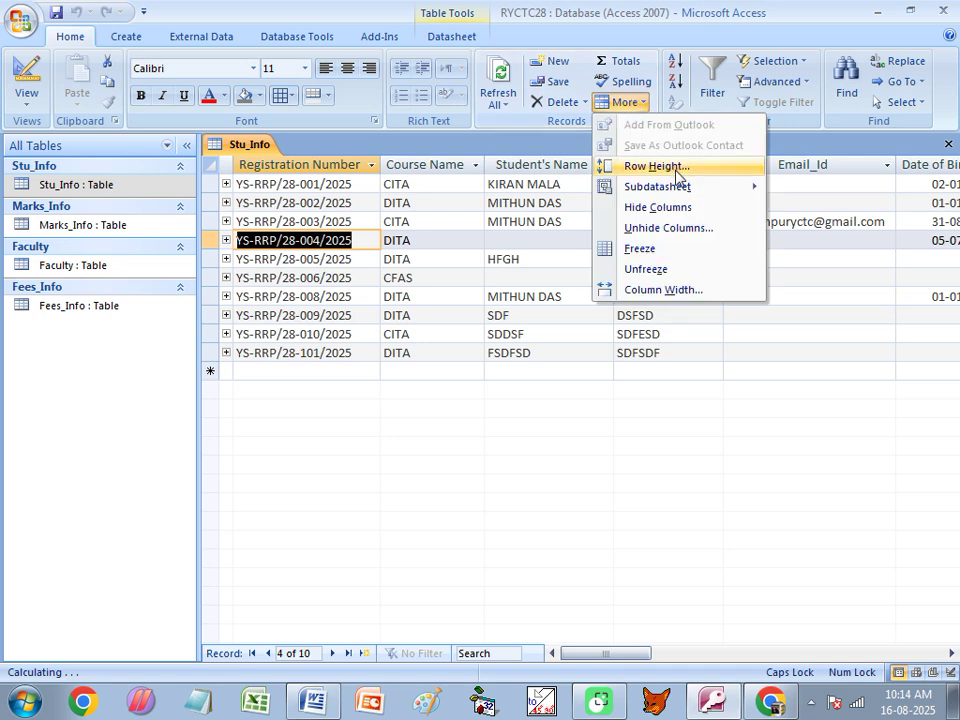
Expand all marks subdatasheets and enter record 005's marks: 8, 58, 78, practical 88.
mouse_move(700, 187)
left_click(822, 230)
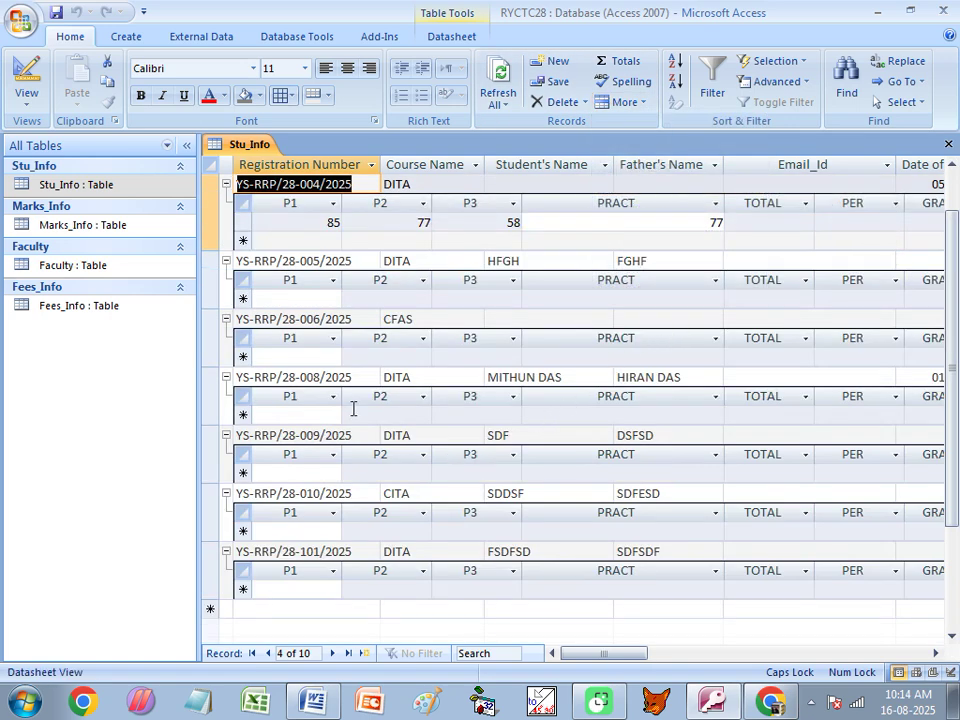
left_click(297, 298)
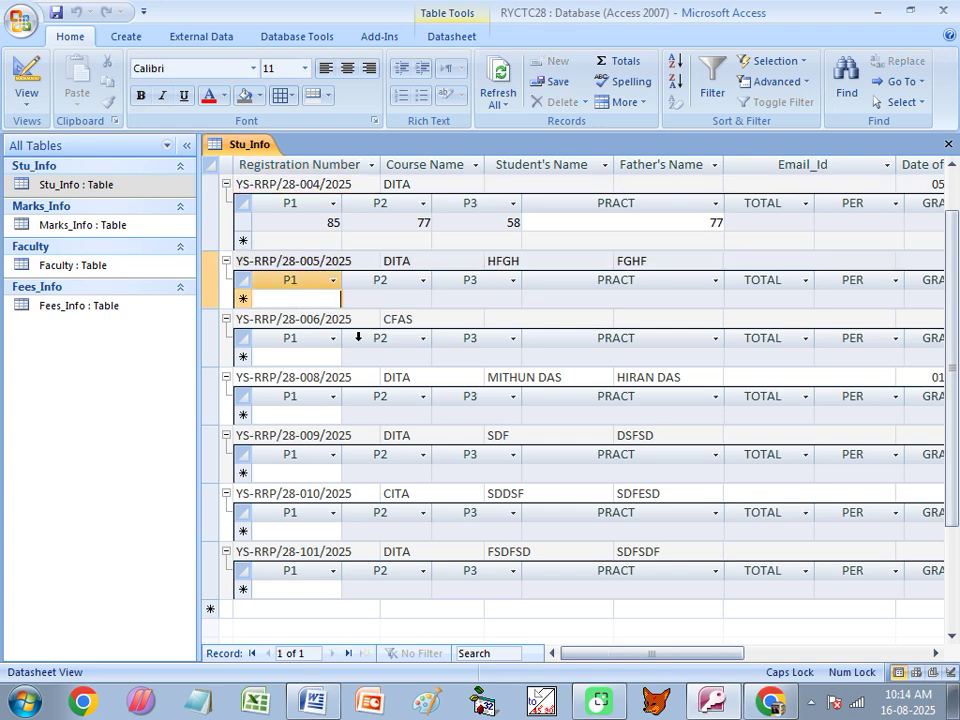
type("8")
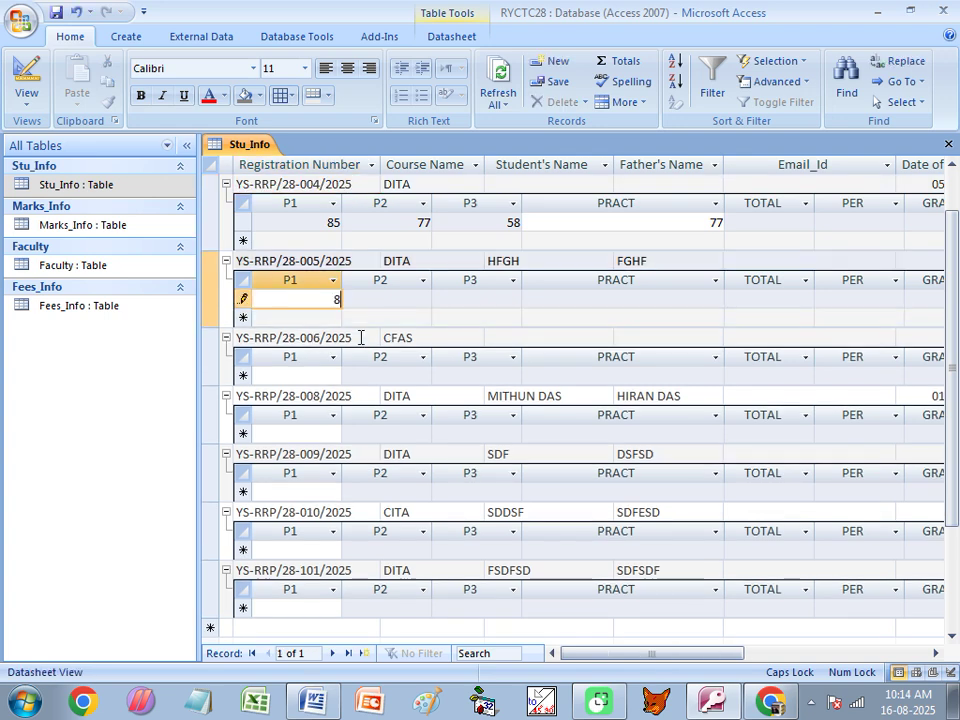
key("Tab")
type("58")
key("Tab")
type("78")
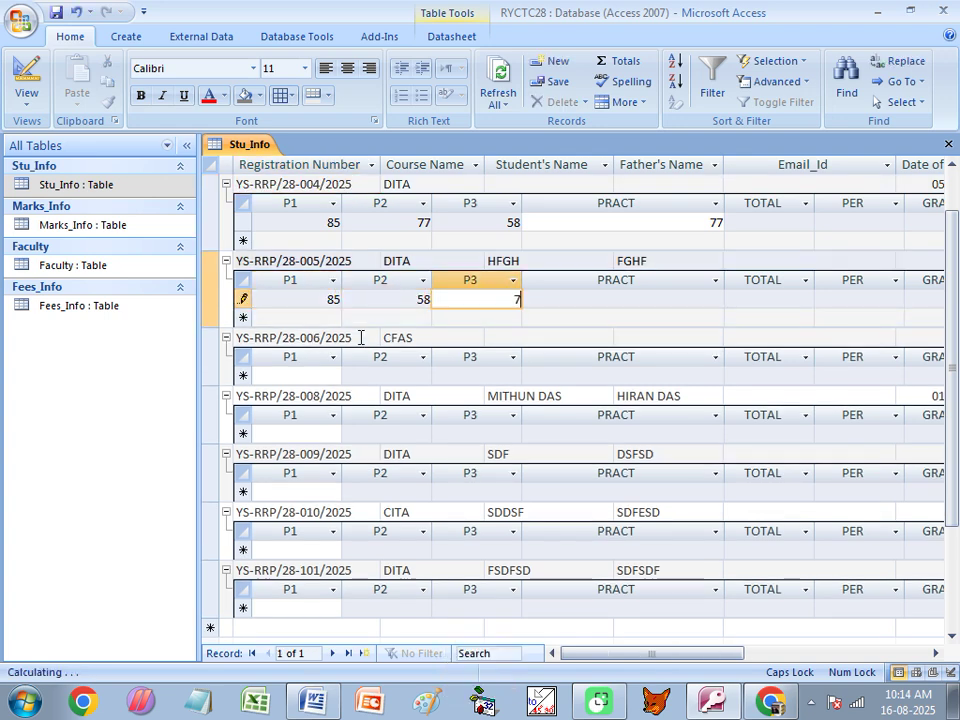
key("Tab")
type("88")
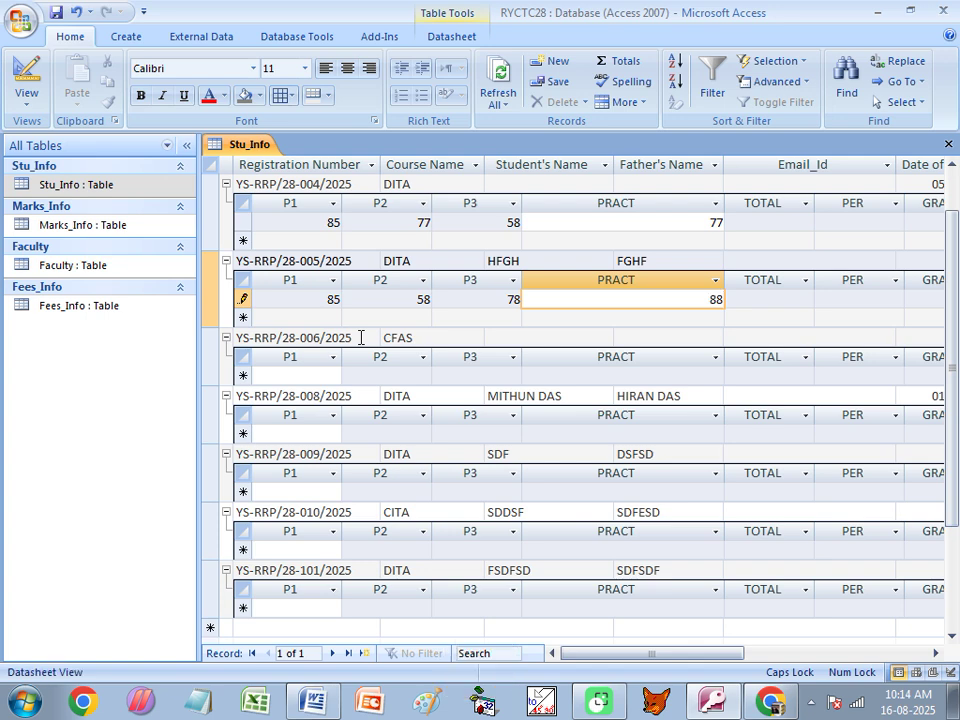
Enter record 006's marks: P1 75, P2 77, P3 58, PRACT 77.
left_click(301, 376)
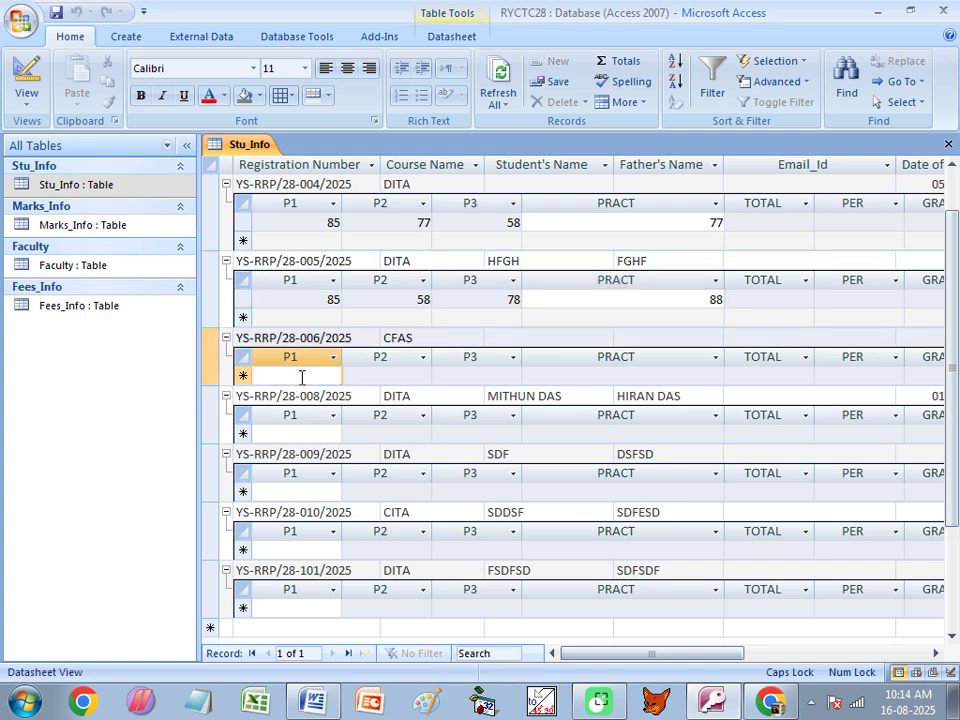
type("75")
key("Tab")
type("77")
key("Tab")
type("58")
key("Tab")
type("77")
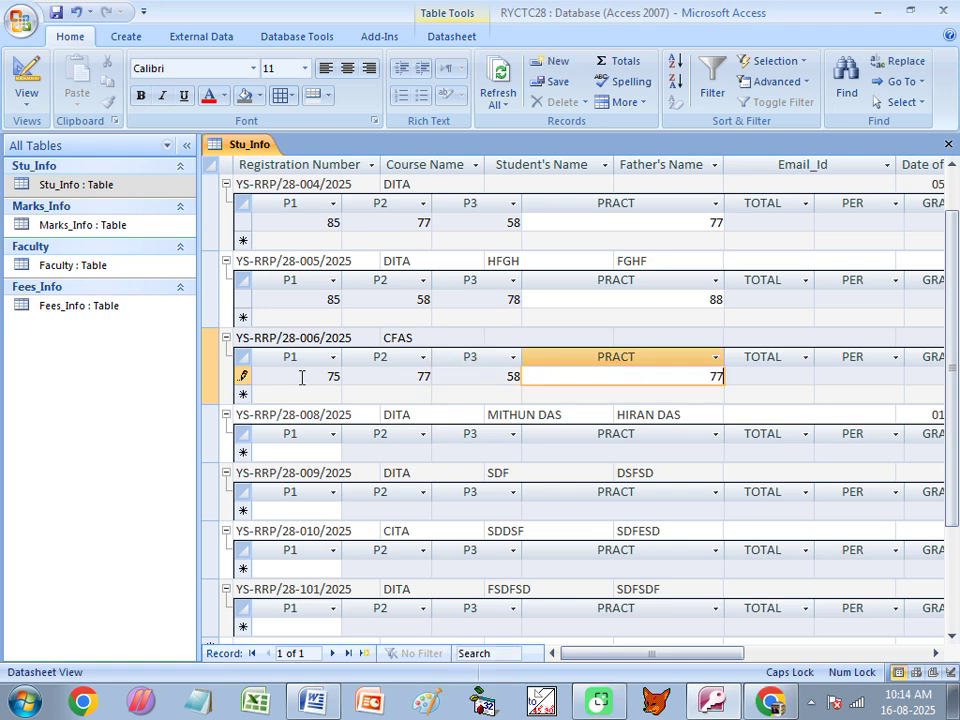
Enter record 008's marks: P1 69, P2 78, P3 98, PRACT 9.
left_click(317, 451)
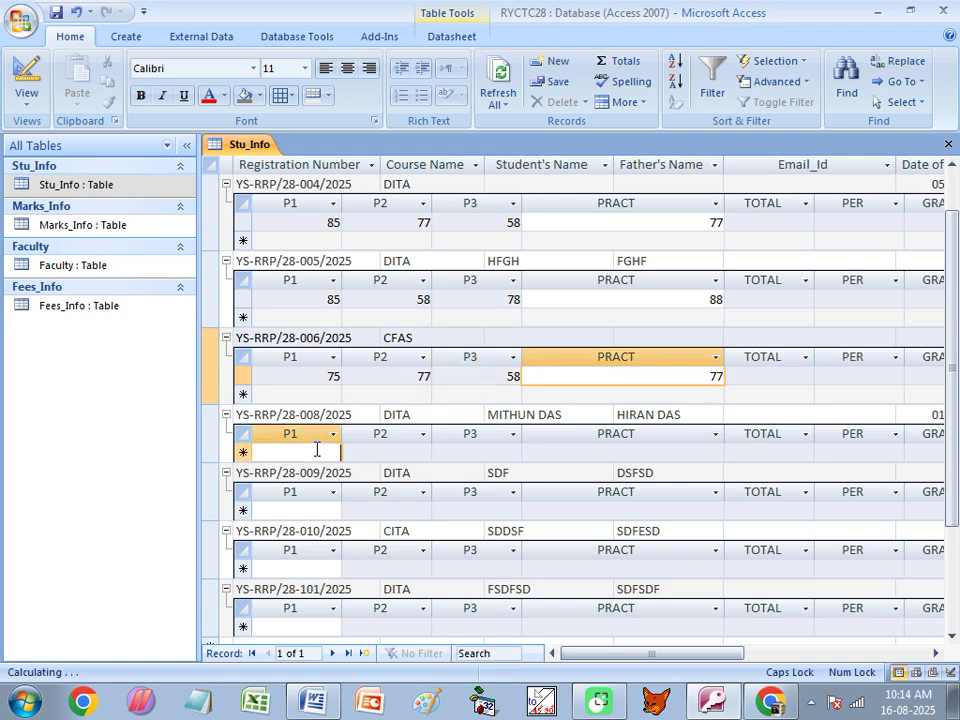
type("69")
key("Tab")
type("78")
key("Tab")
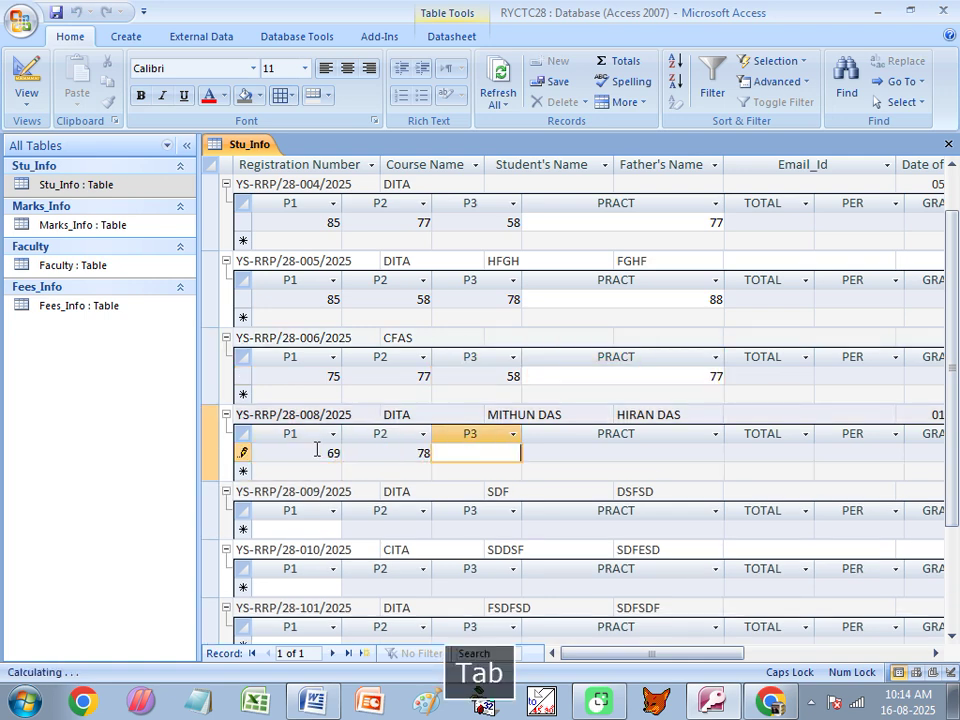
type("98")
key("Tab")
type("9")
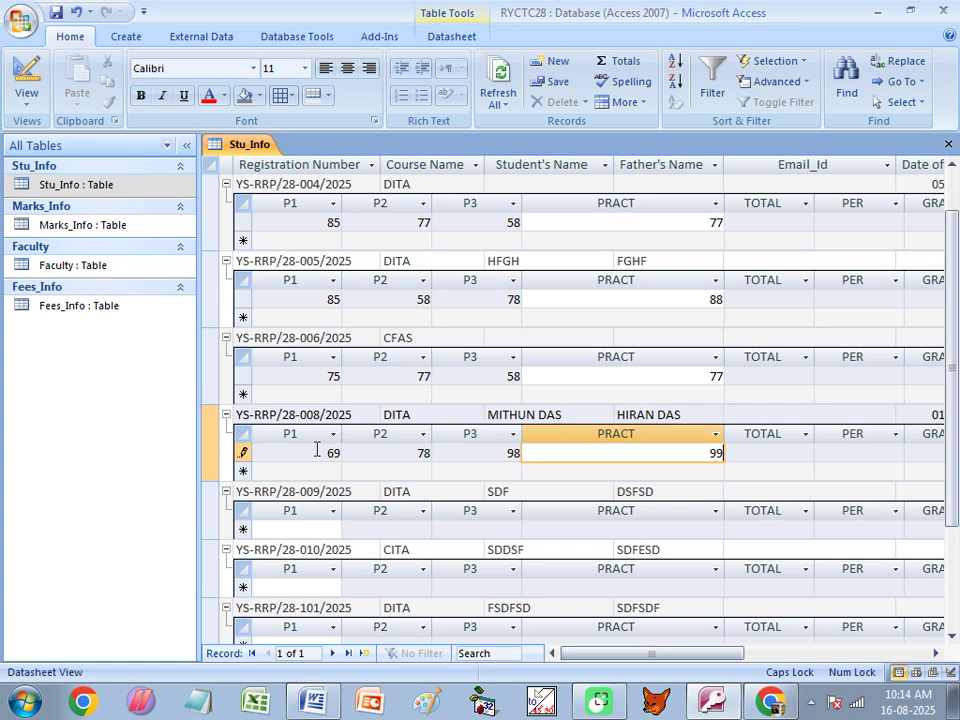
Enter record 009's marks: P1 87, P2 89, P3 87, PRACT 87.
left_click(305, 524)
type("87")
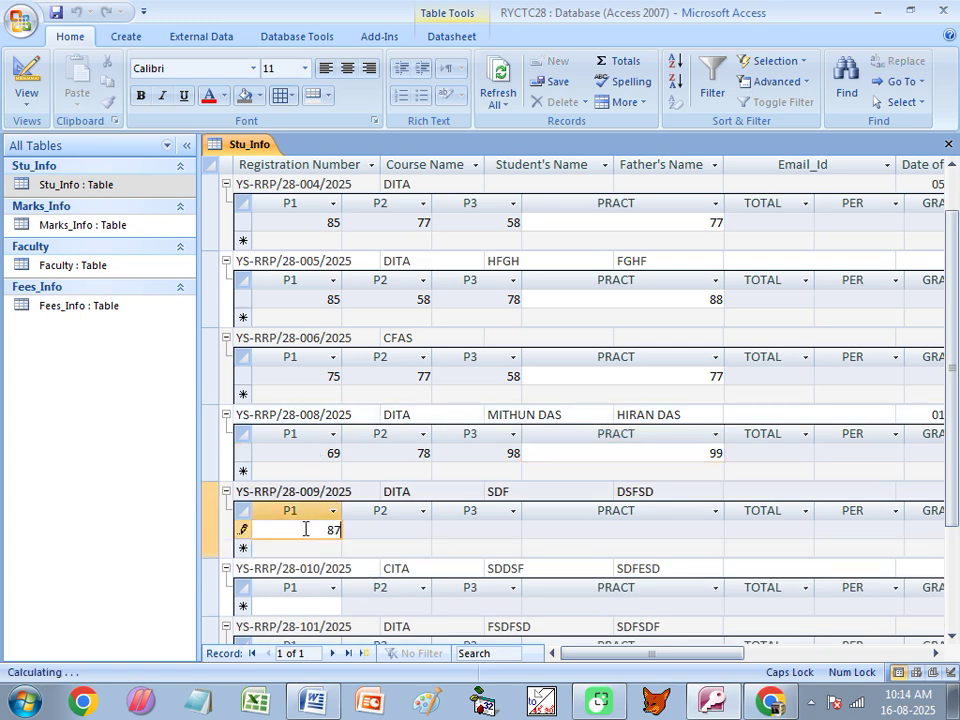
key("Tab")
type("89")
key("Tab")
type("87")
key("Tab")
type("87")
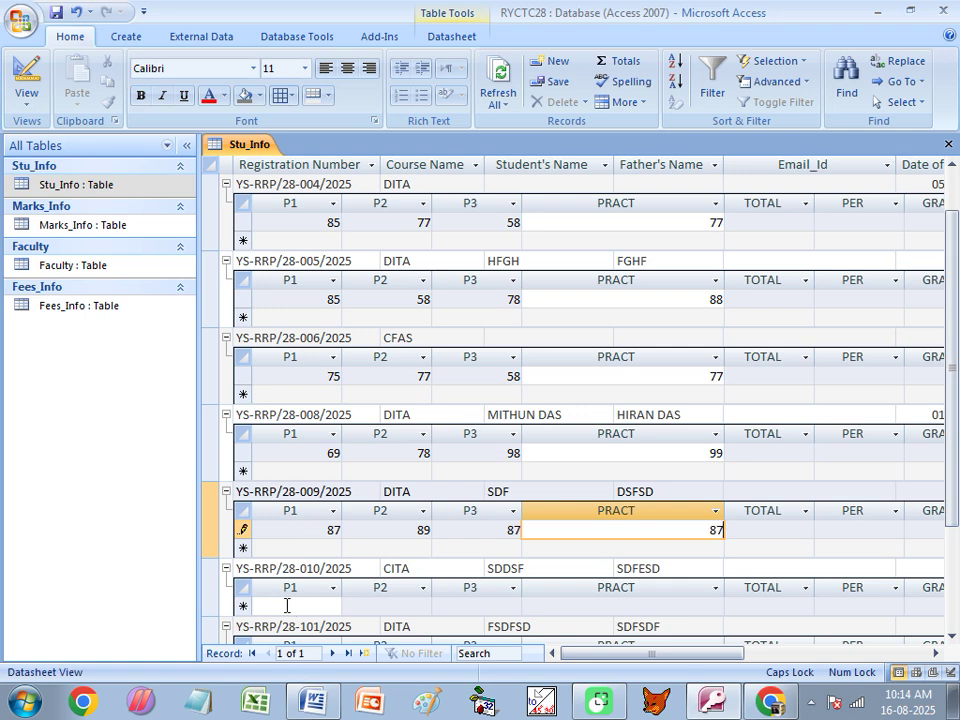
Enter record 010's marks: P1 35, P2 16, P3 34, PRACT 36.
left_click(286, 606)
type("35")
key("Tab")
type("1")
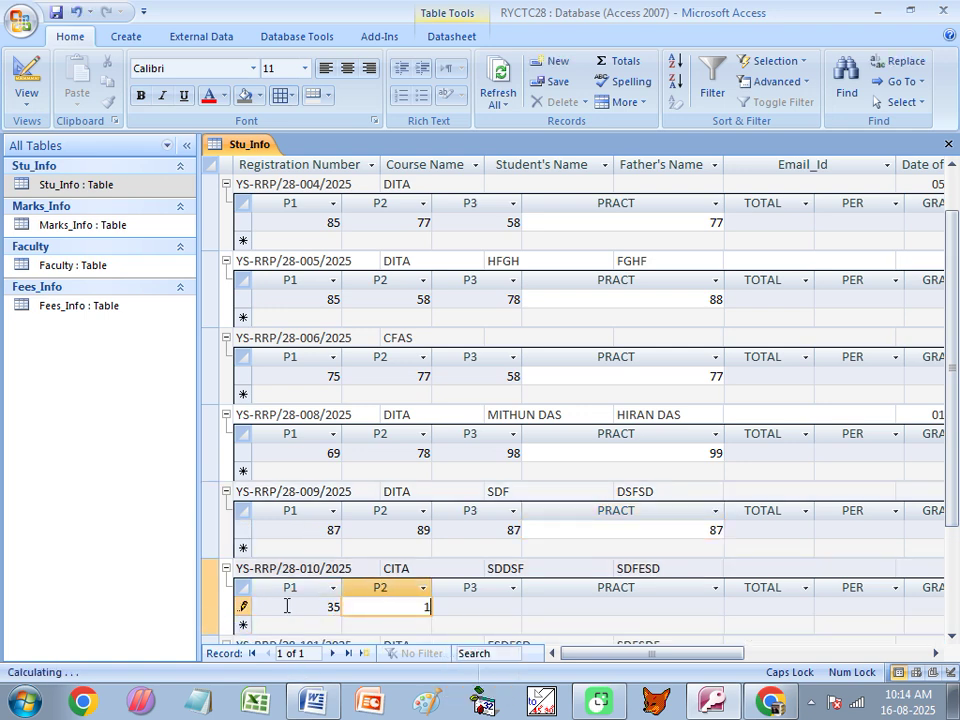
type("6")
key("Tab")
type("34")
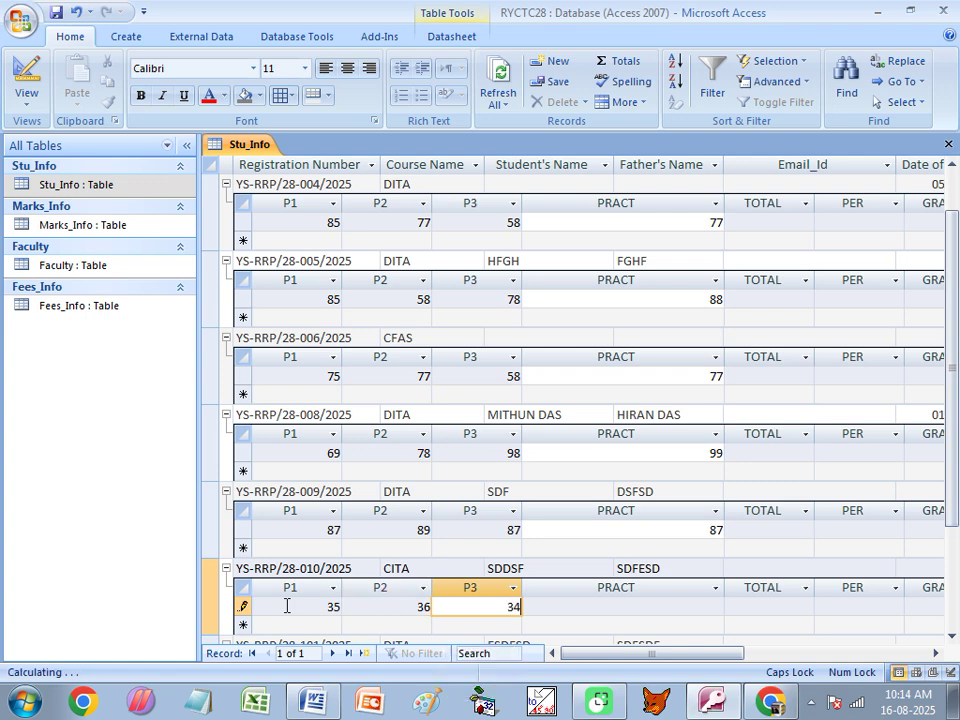
key("Tab")
type("36")
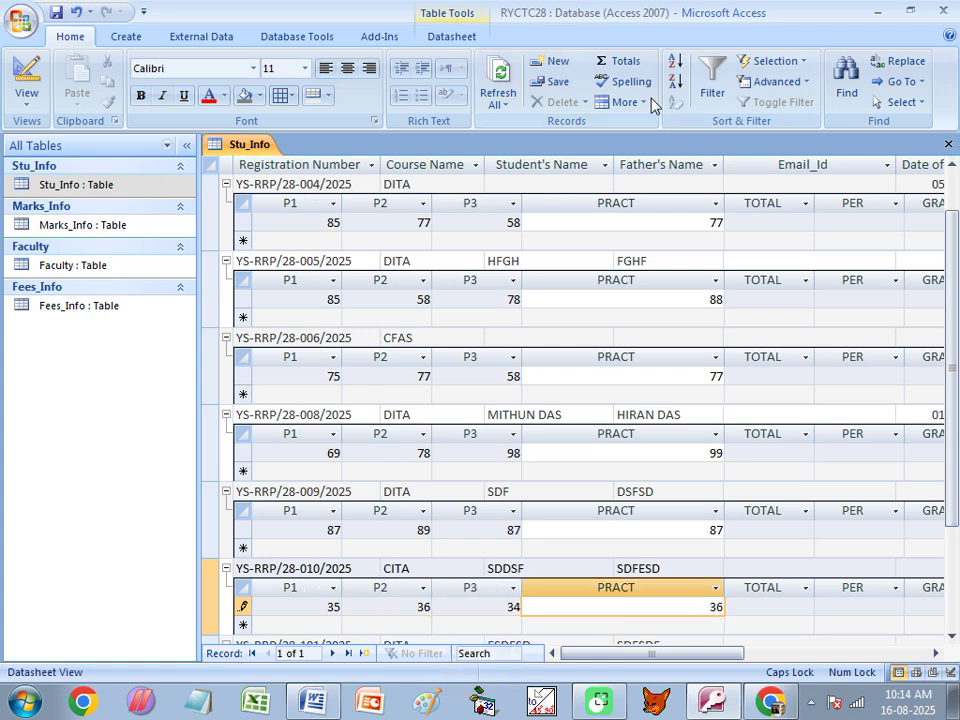
Collapse the marks subdatasheets of records 004, 005, 006, 008 and 009.
left_click(226, 185)
left_click(226, 203)
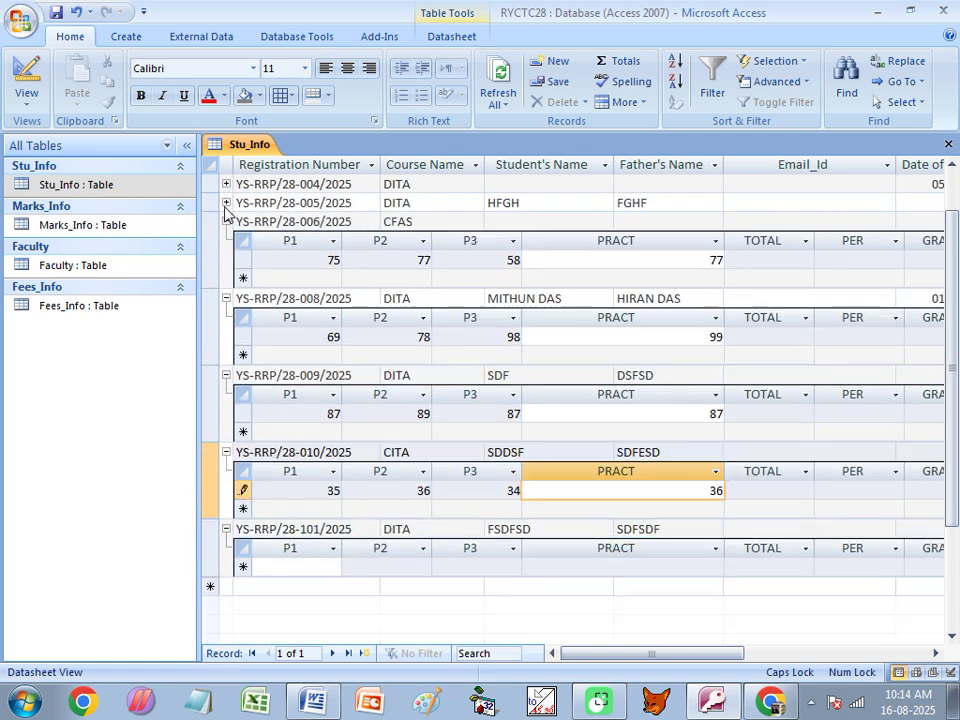
left_click(226, 221)
left_click(226, 241)
left_click(226, 259)
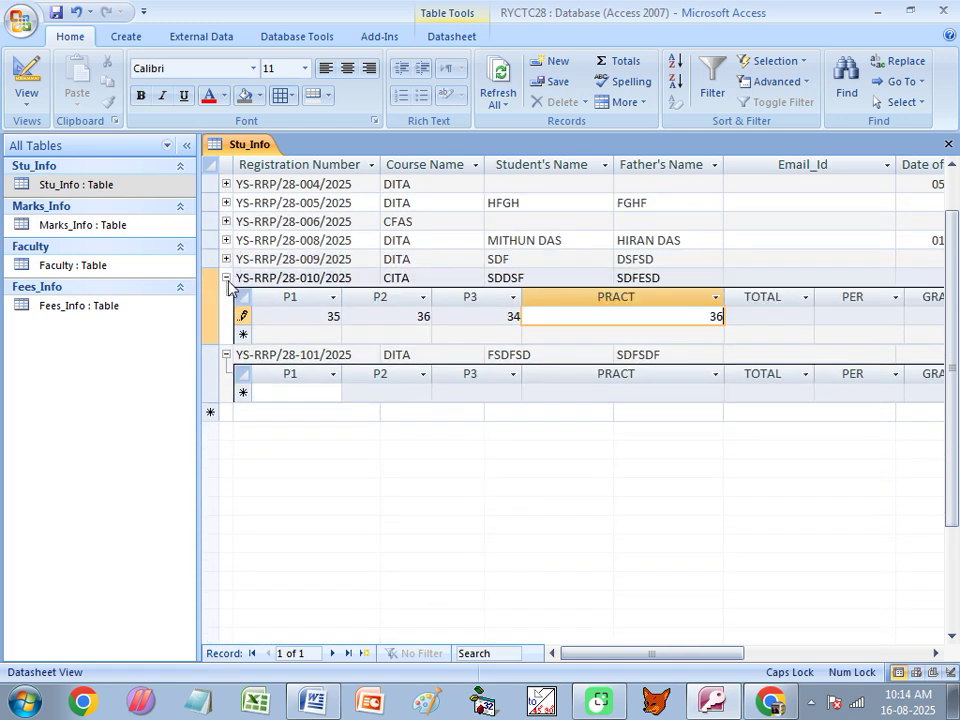
Enter record 101's marks: P1 85, P2 87, P3 87, PRACT 88.
left_click(283, 391)
type("85")
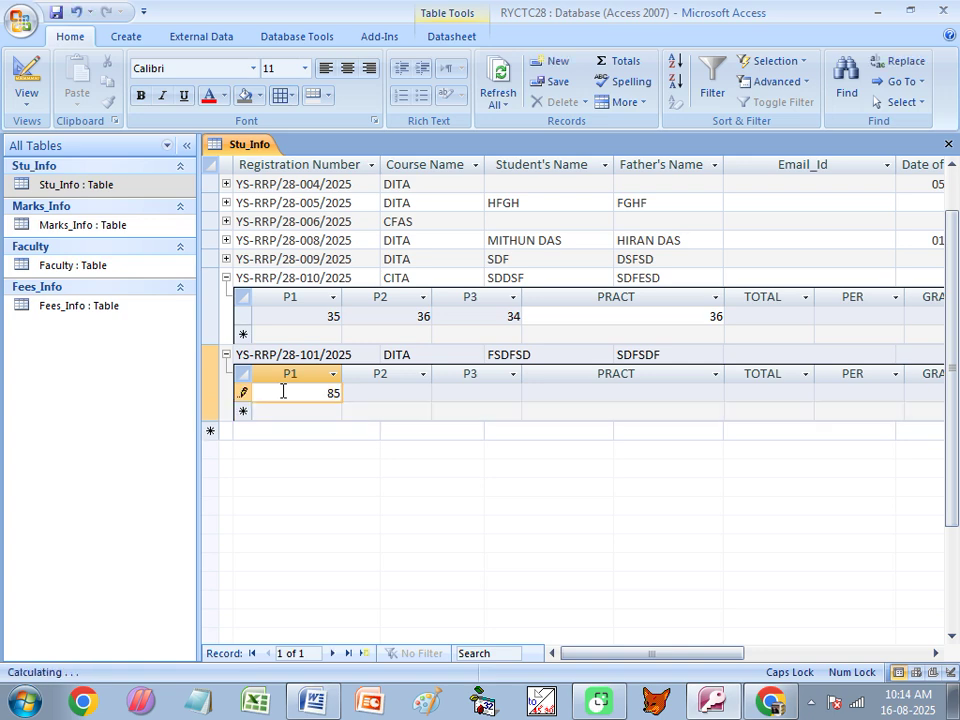
key("Tab")
type("87")
key("Tab")
type("8")
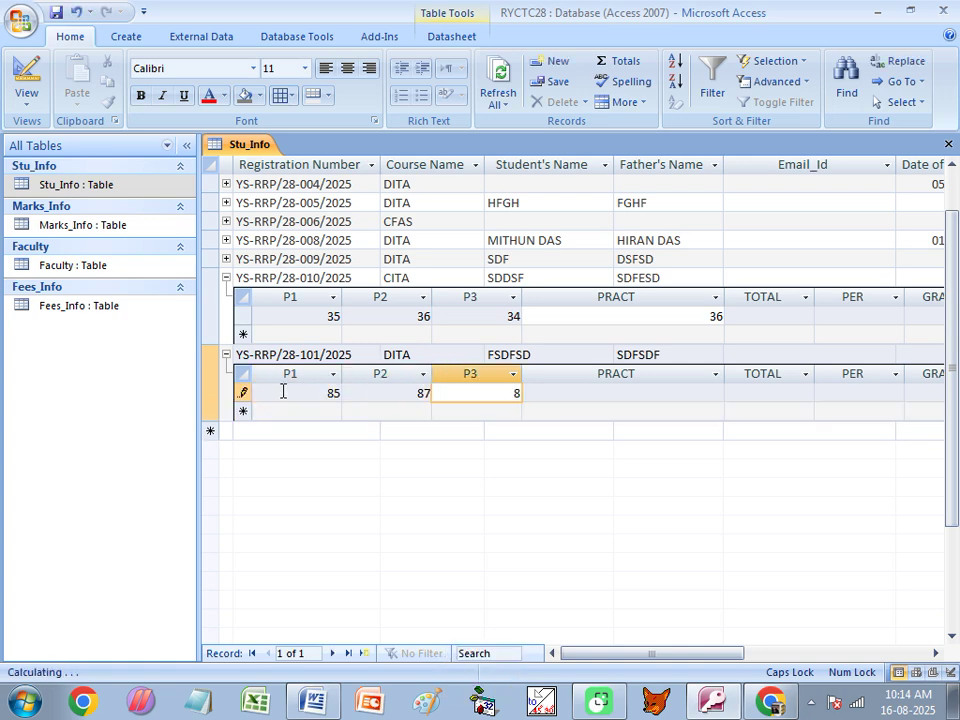
type("7")
key("Tab")
type("88")
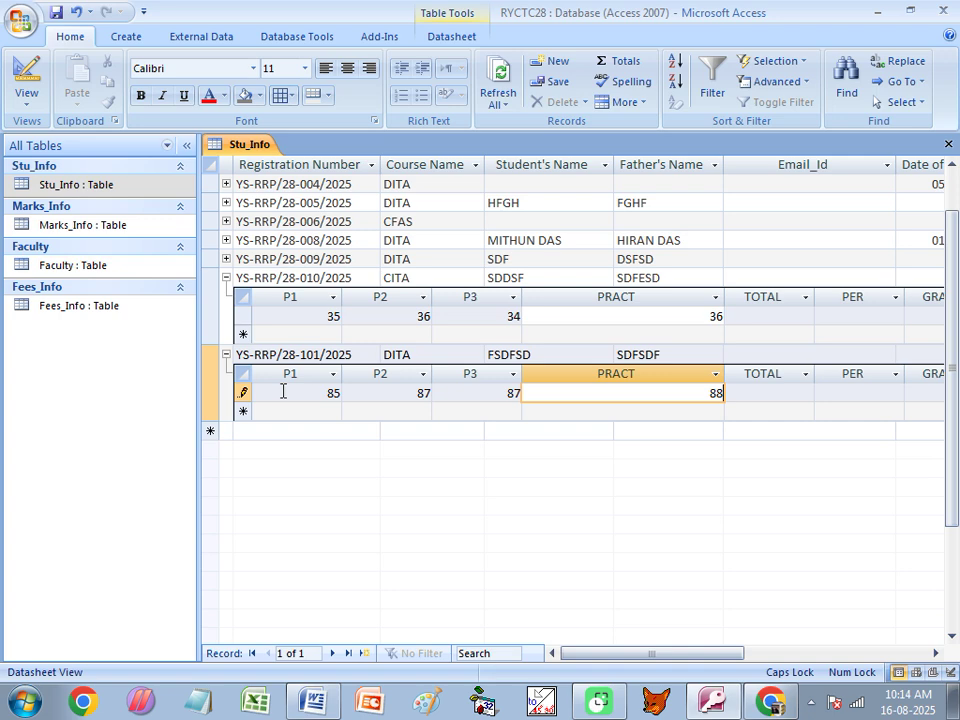
Collapse the 101 and 010 subdatasheets and close the Stu_Info table.
left_click(226, 355)
left_click(226, 278)
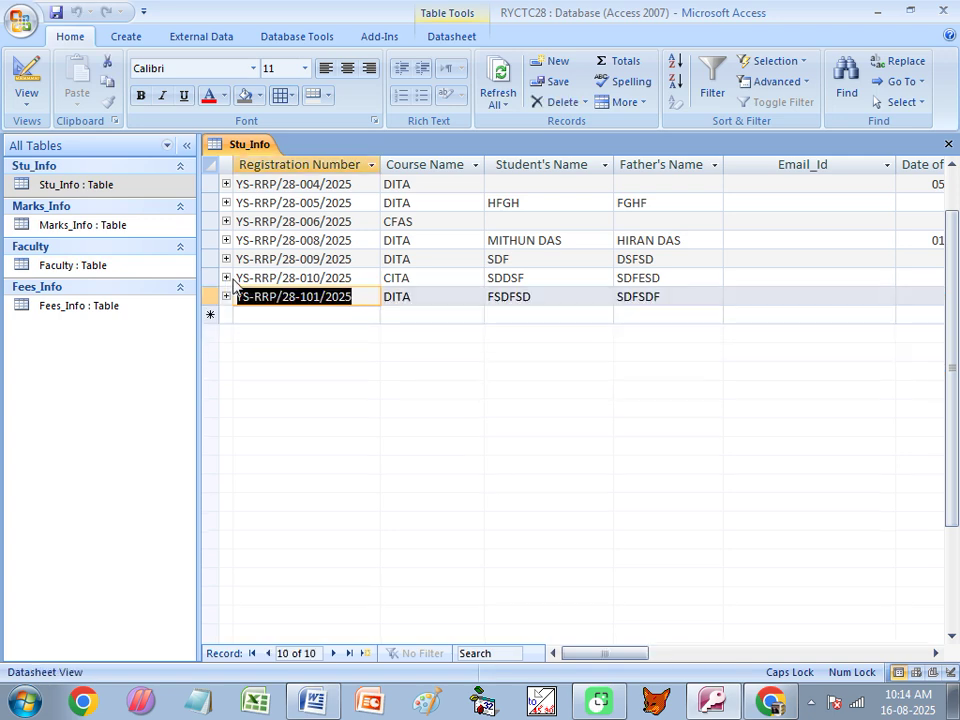
left_click(948, 144)
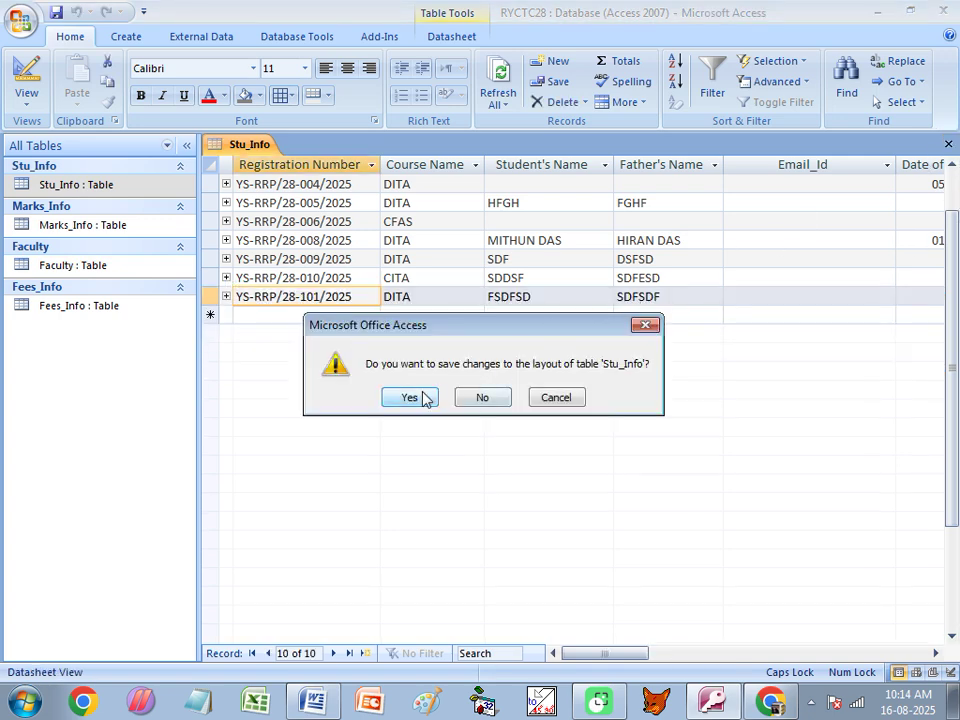
Save Stu_Info's layout, open Marks_Info and auto-fit its PRACT and P1 columns.
left_click(420, 397)
double_click(60, 226)
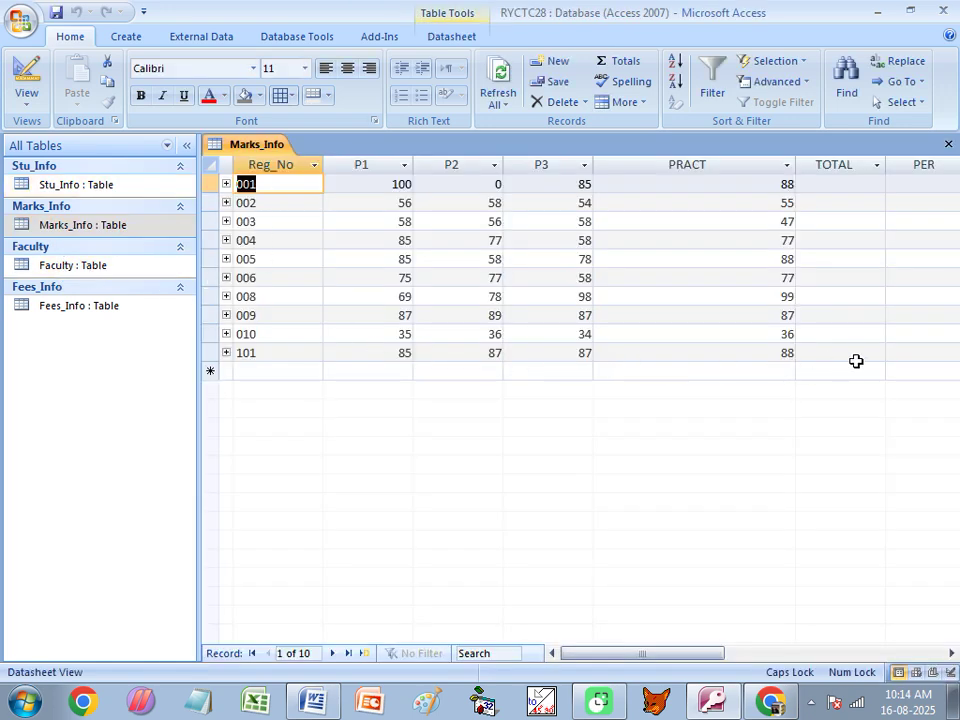
double_click(799, 160)
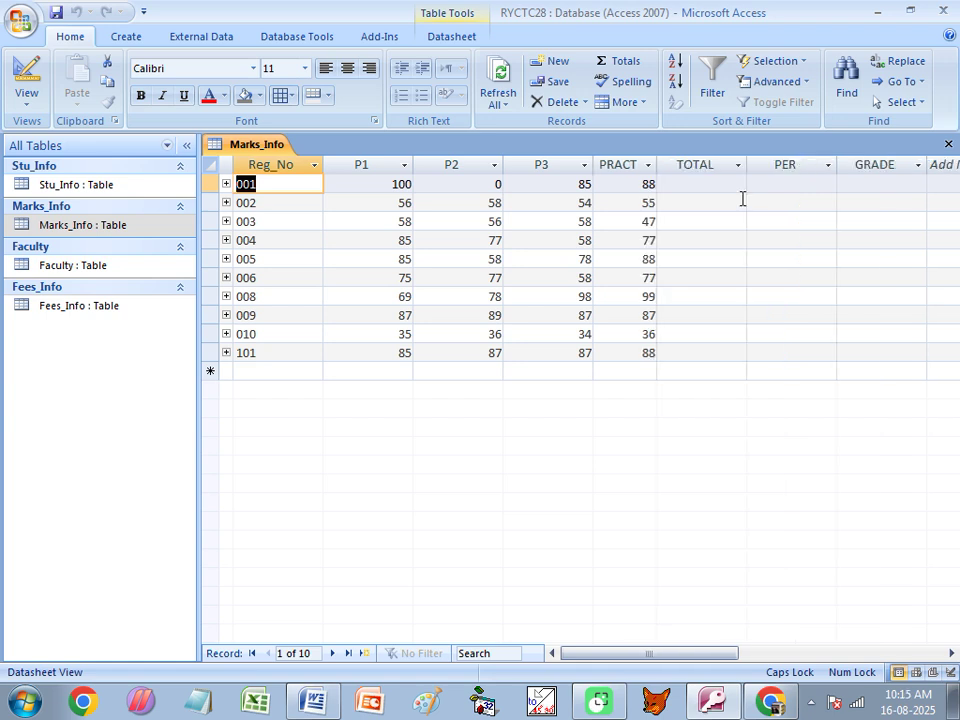
double_click(413, 162)
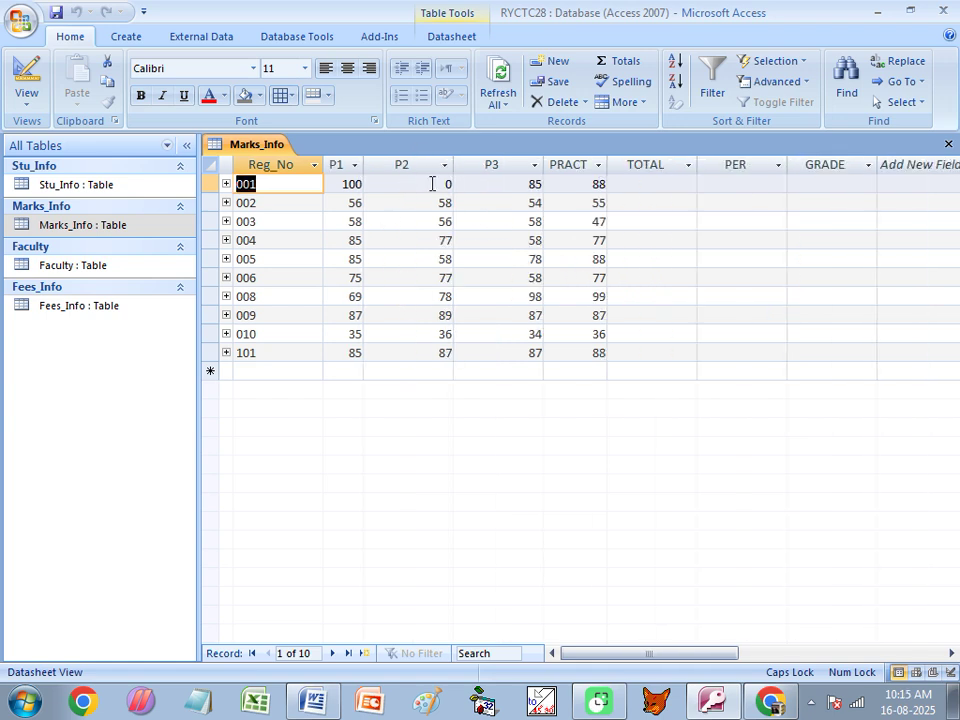
Change record 001's P2 mark to 80 and close Marks_Info, saving its layout.
left_click(446, 184)
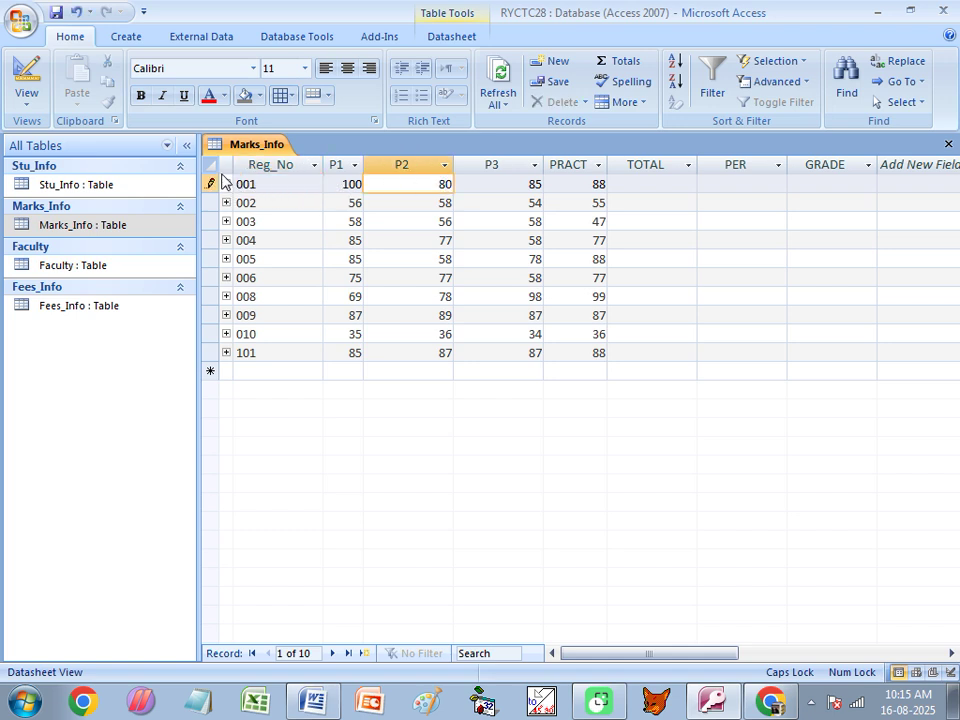
left_click(947, 144)
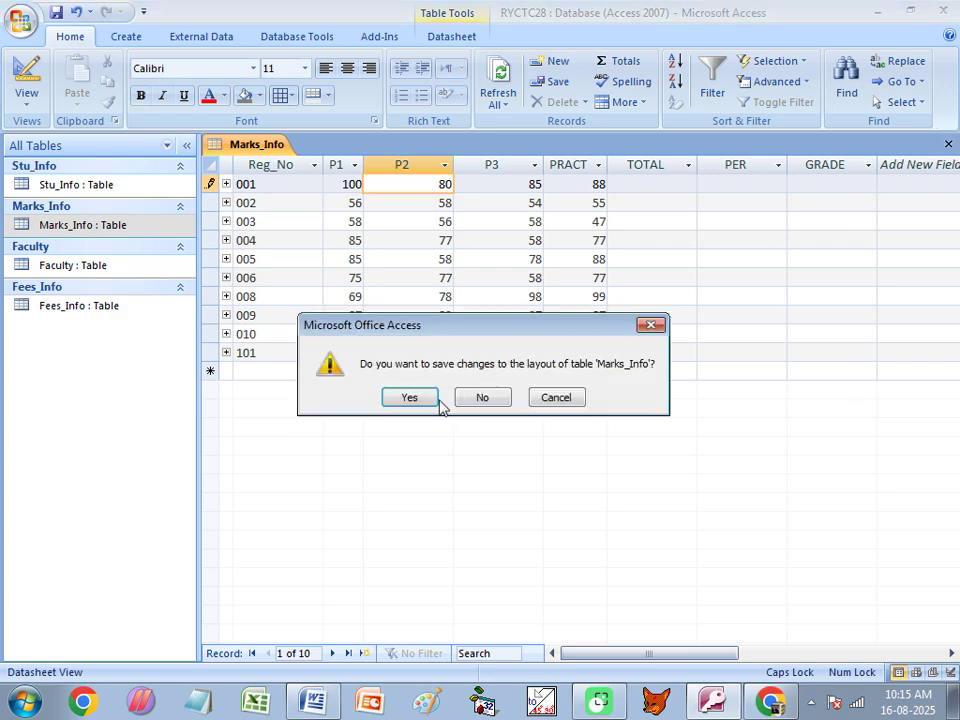
left_click(406, 398)
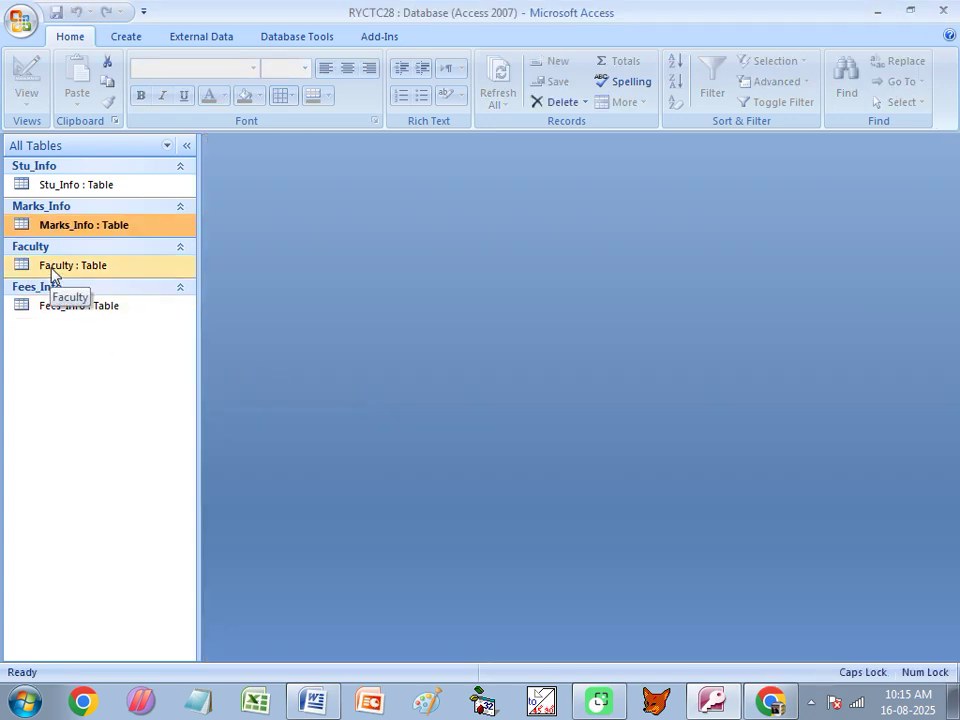
Bring up the Word notes and highlight the 'Change Sub Table:-' heading.
left_click(313, 705)
scroll(349, 403, "down", 3)
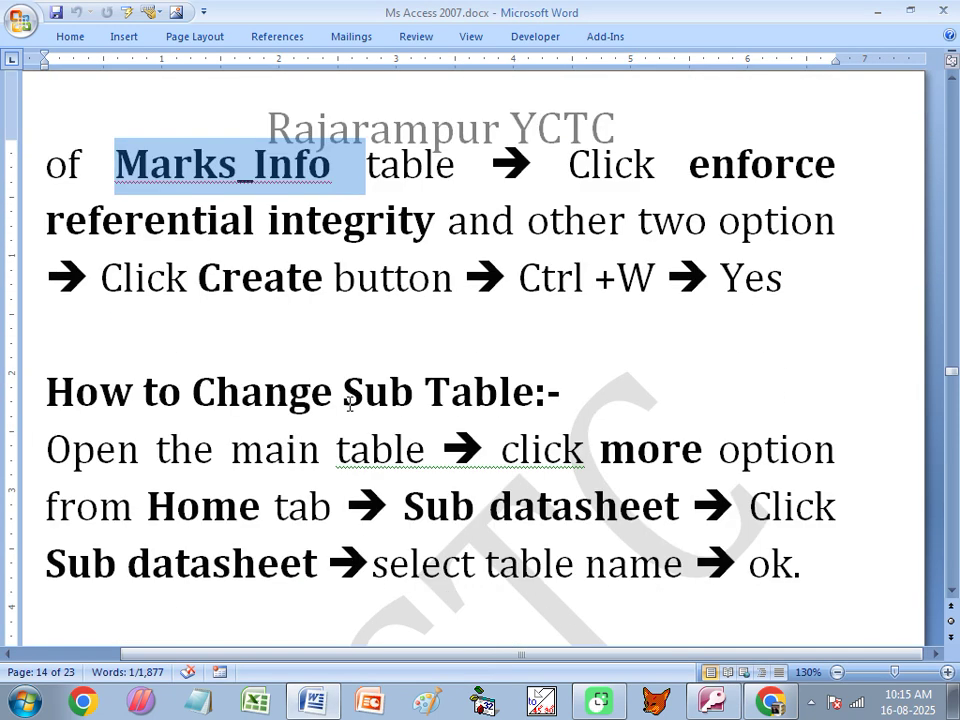
left_click_drag(192, 392, 553, 375)
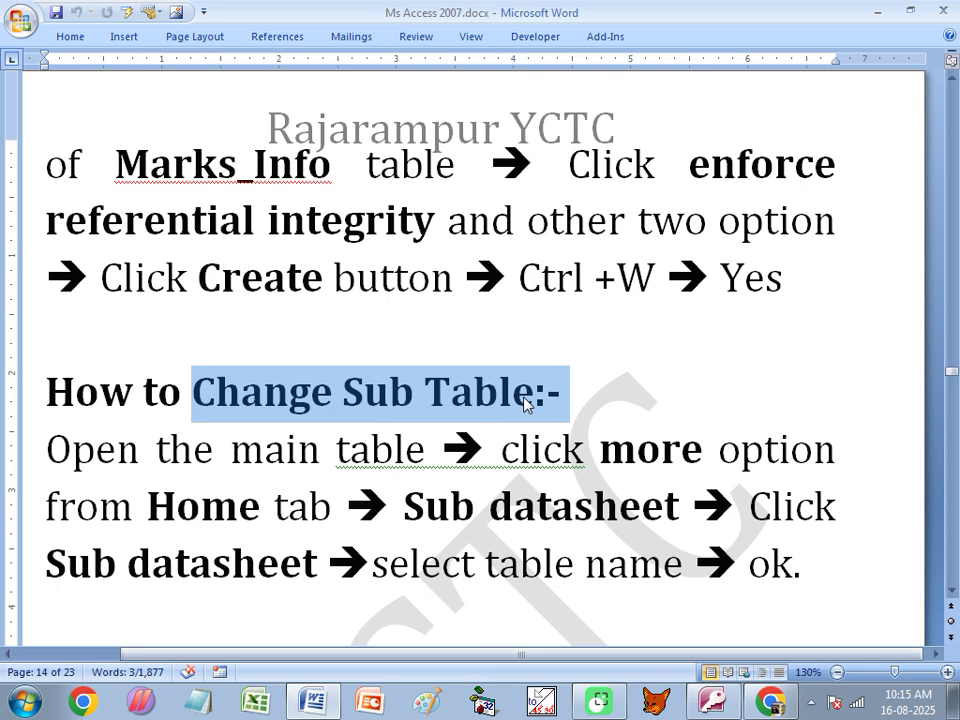
scroll(340, 410, "down", 2)
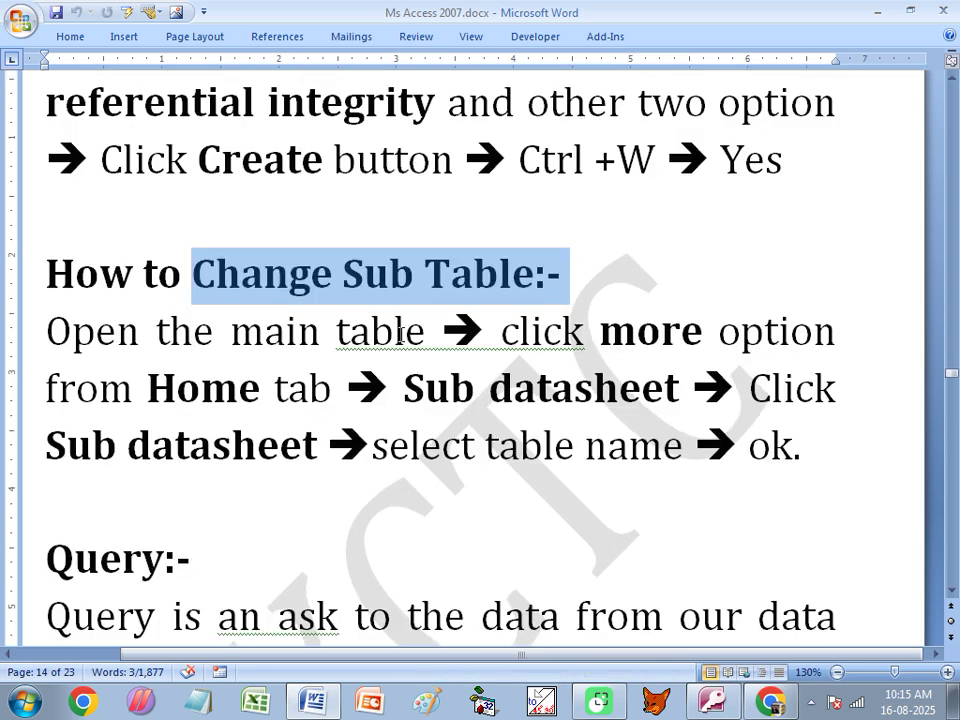
left_click_drag(607, 330, 703, 333)
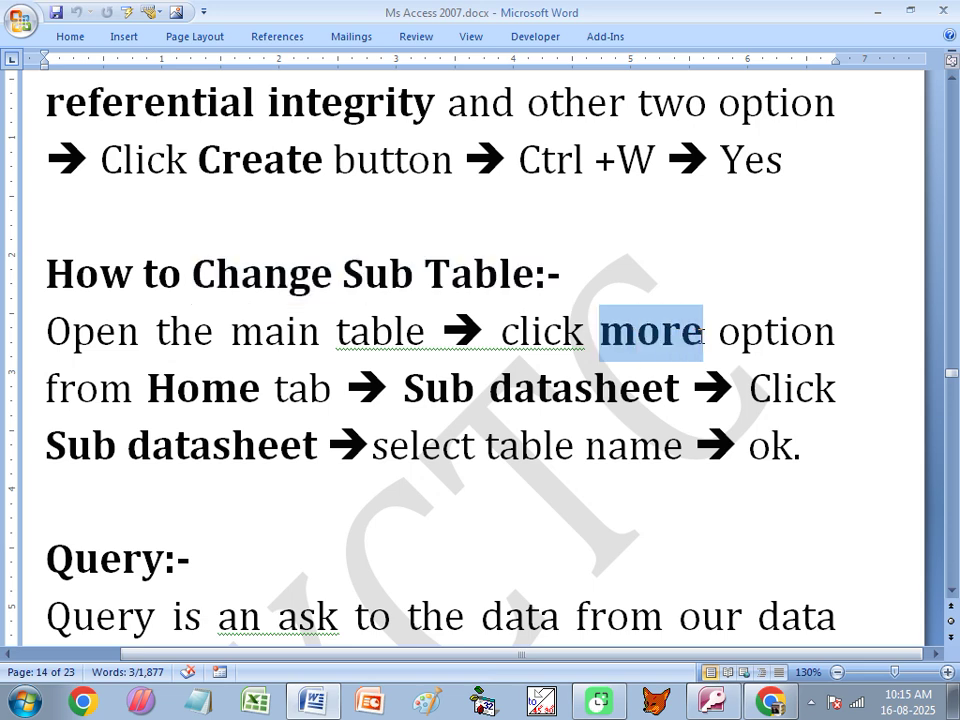
left_click(168, 387)
Highlight the 'Sub datasheet' and final 'ok.' steps, then return to Access.
left_click_drag(490, 388, 627, 392)
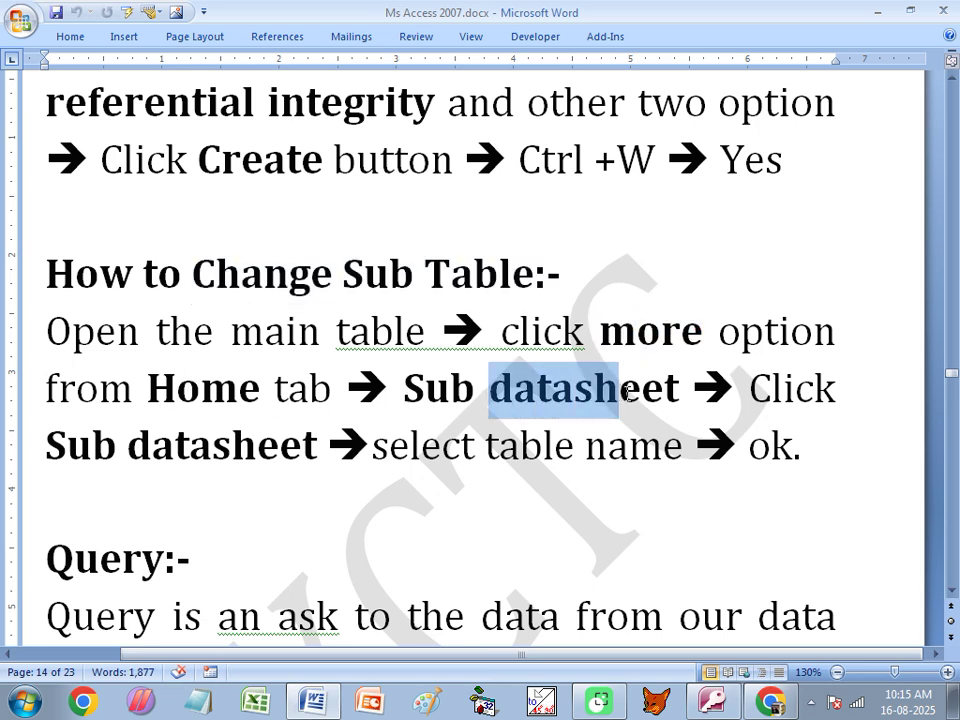
left_click_drag(326, 445, 68, 448)
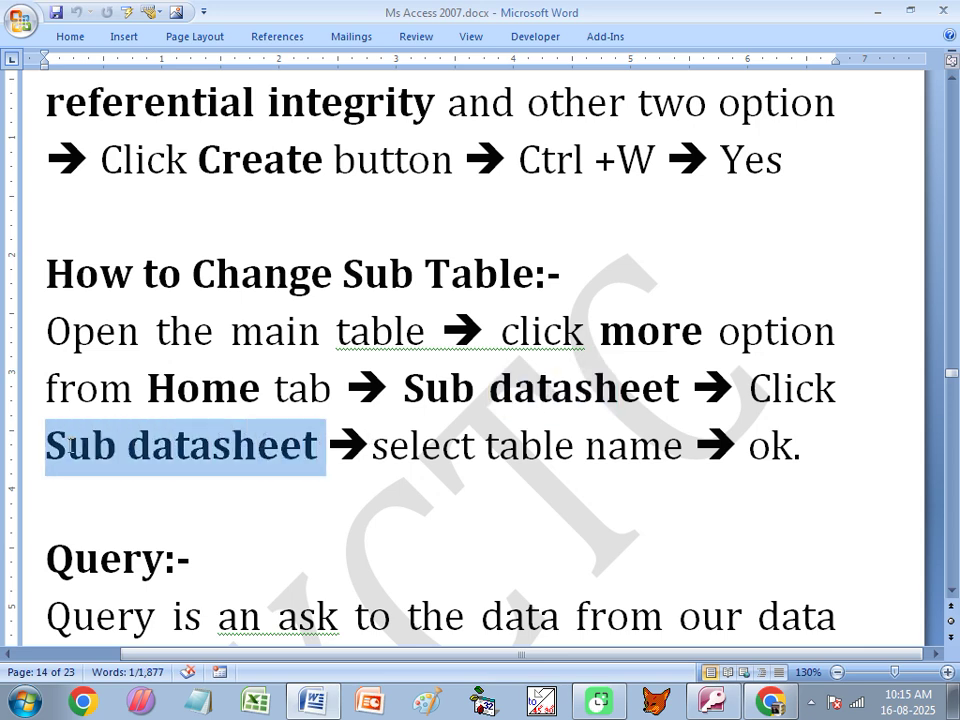
left_click(544, 445)
left_click_drag(750, 446, 806, 453)
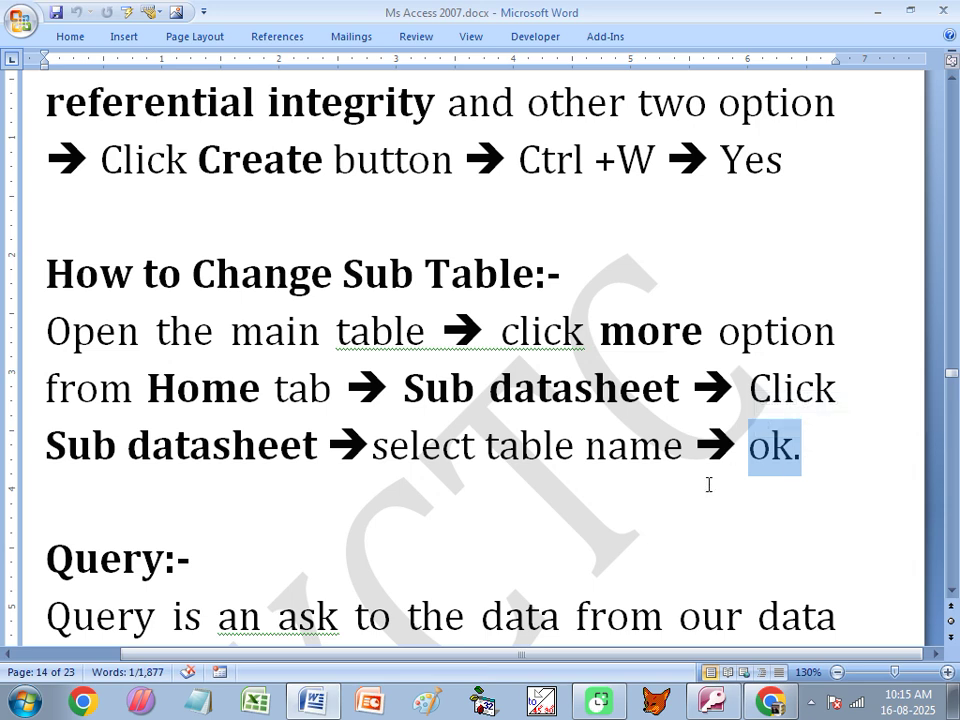
left_click(712, 700)
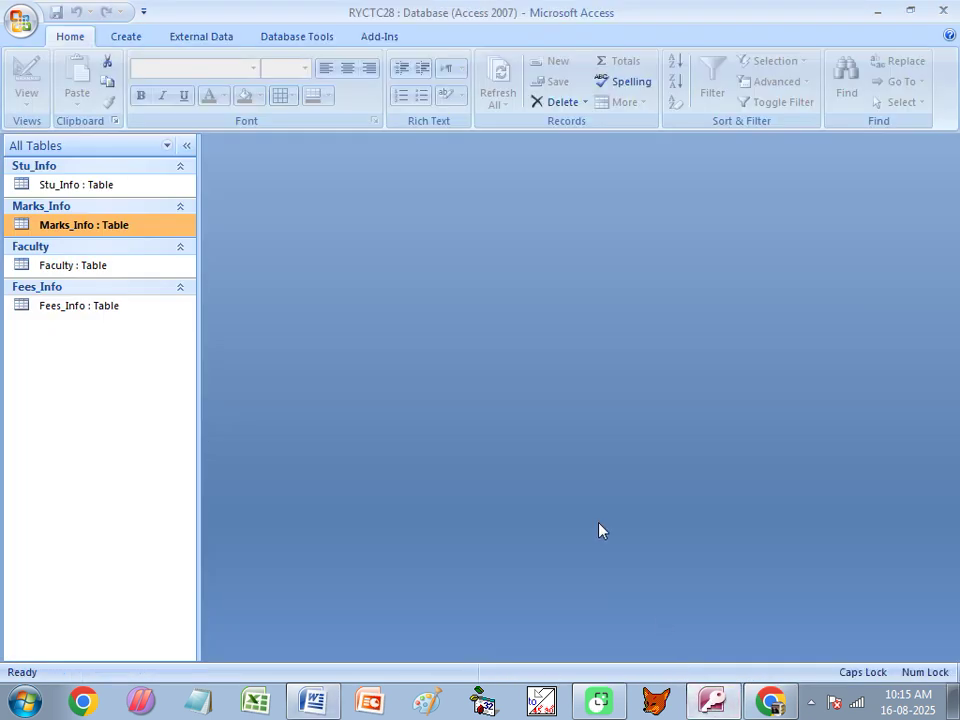
Open Stu_Info and collapse all its subdatasheets.
double_click(76, 186)
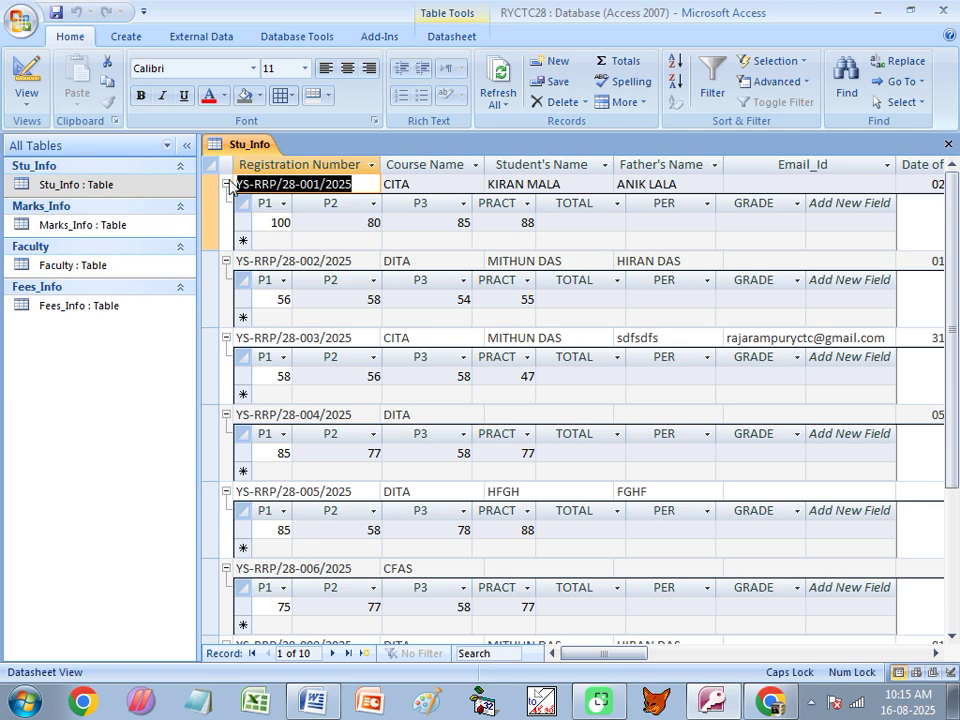
left_click(624, 102)
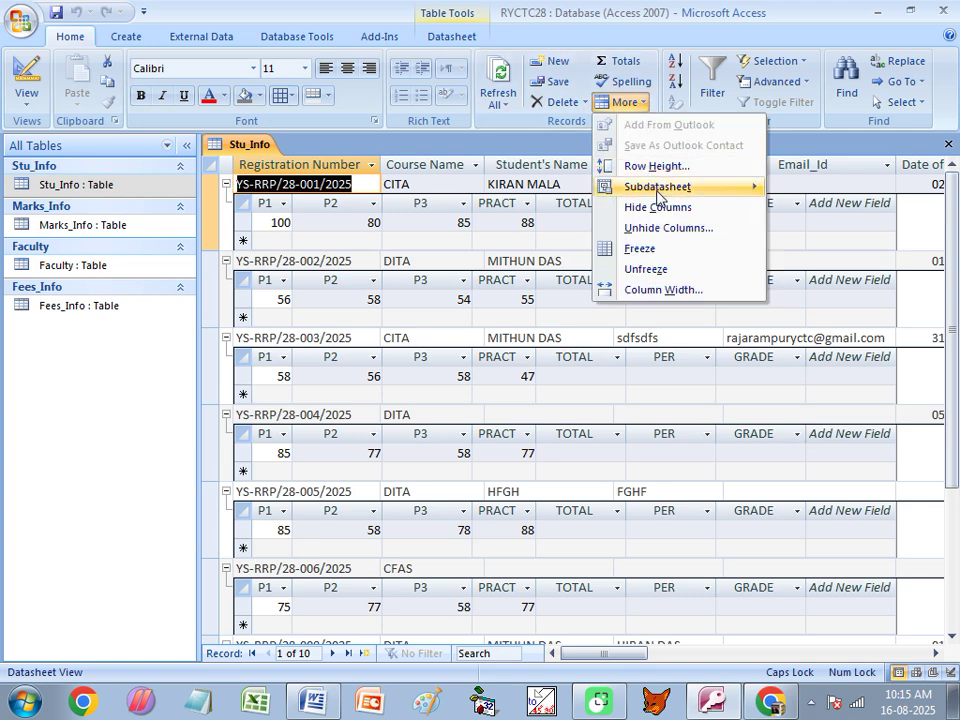
mouse_move(658, 192)
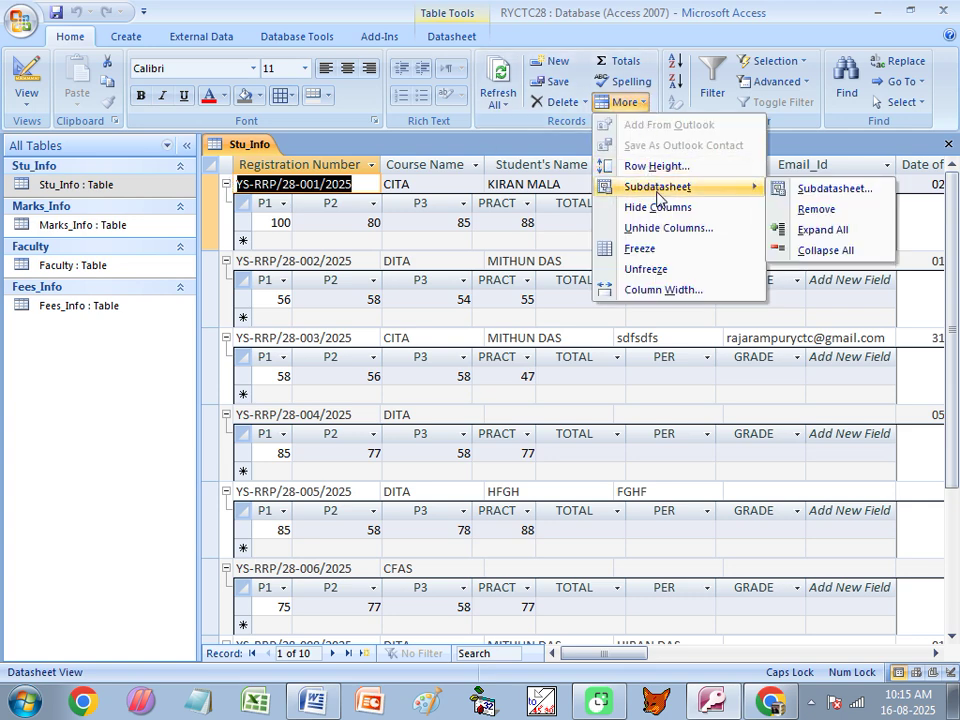
left_click(832, 252)
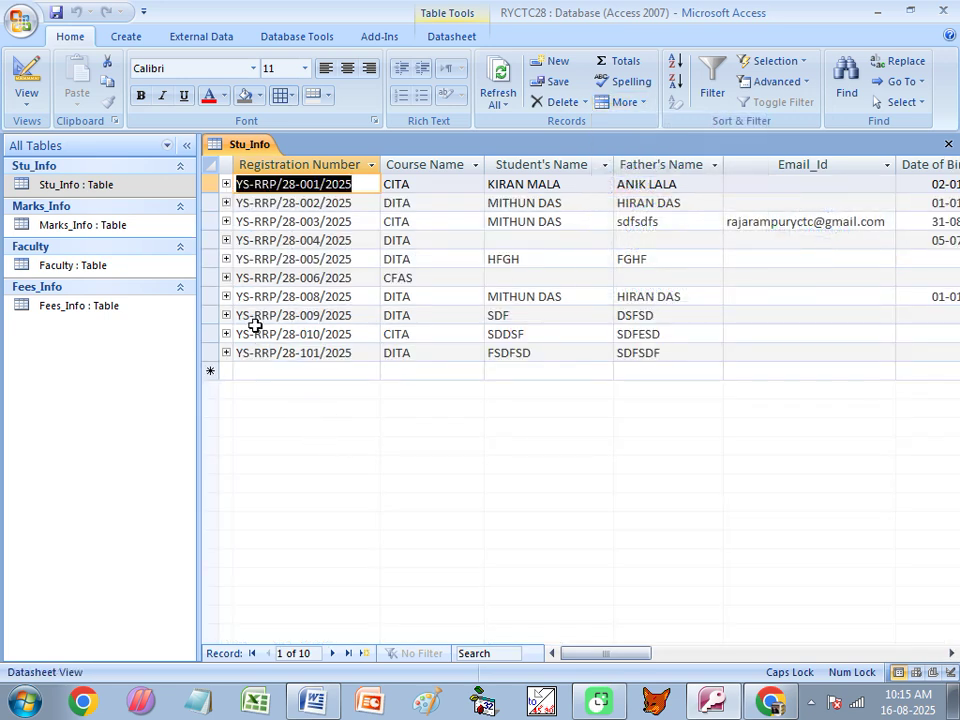
Set Fees_Info as Stu_Info's subdatasheet, check the first row, then close the table.
left_click(638, 106)
mouse_move(656, 189)
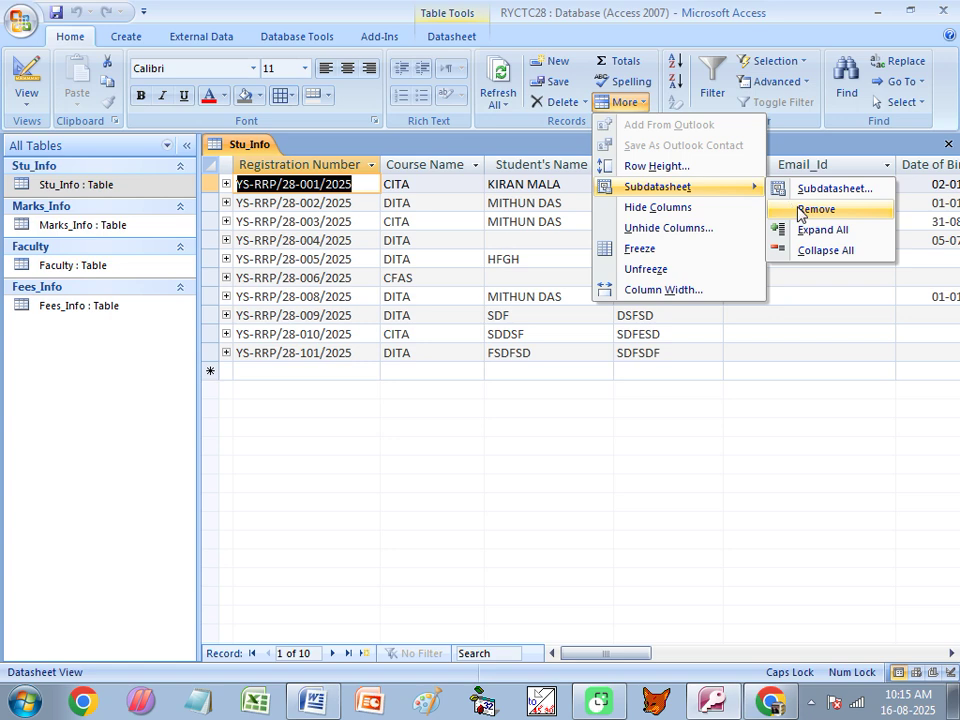
left_click(828, 190)
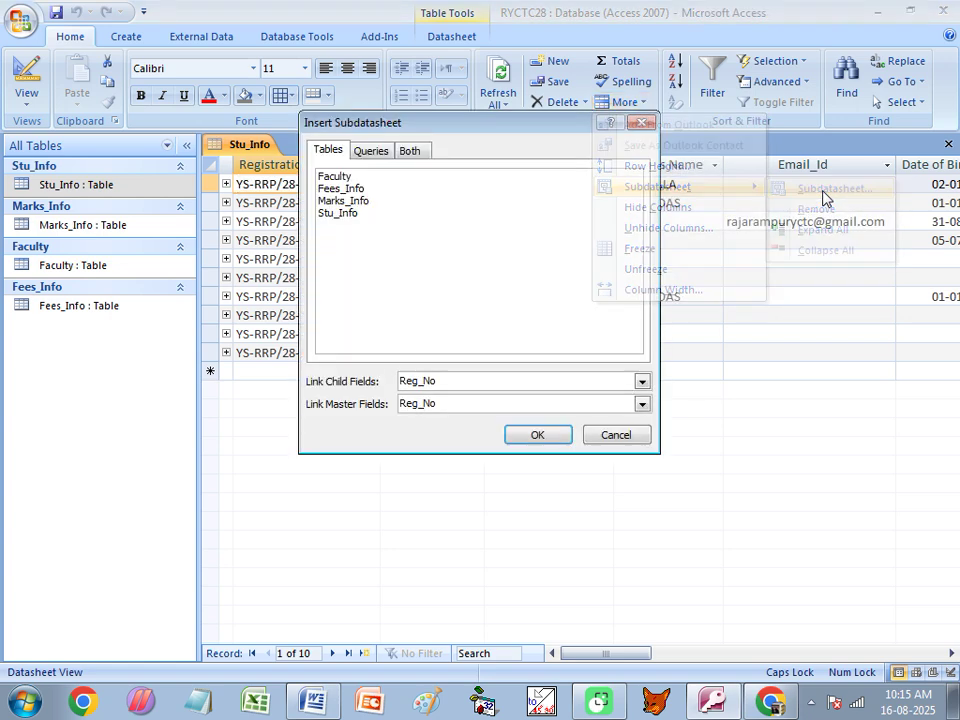
left_click(341, 190)
left_click(540, 440)
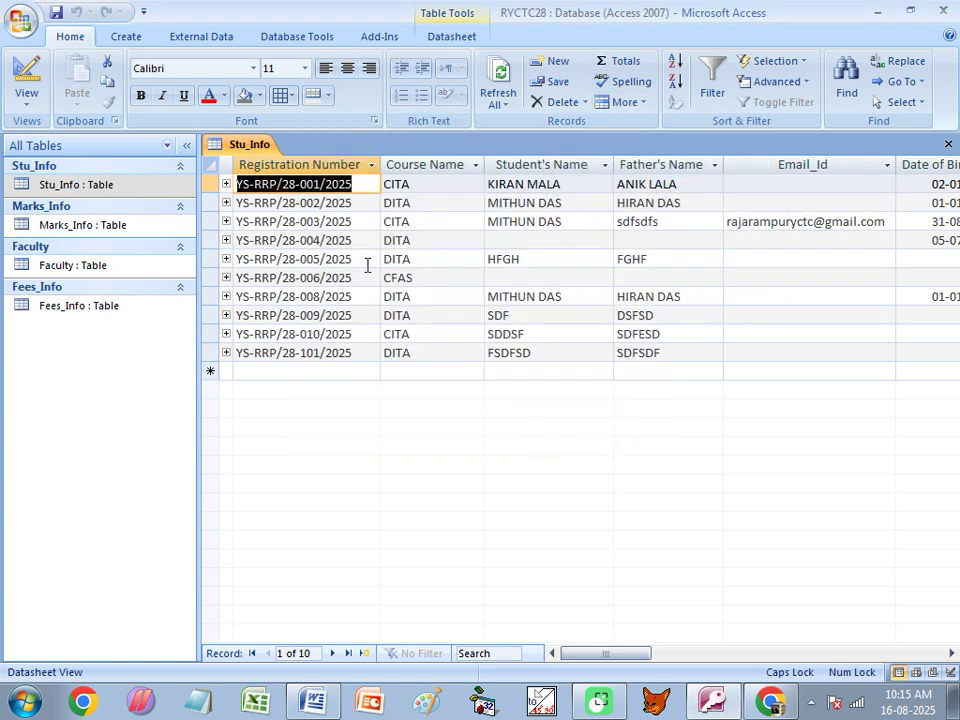
left_click(226, 184)
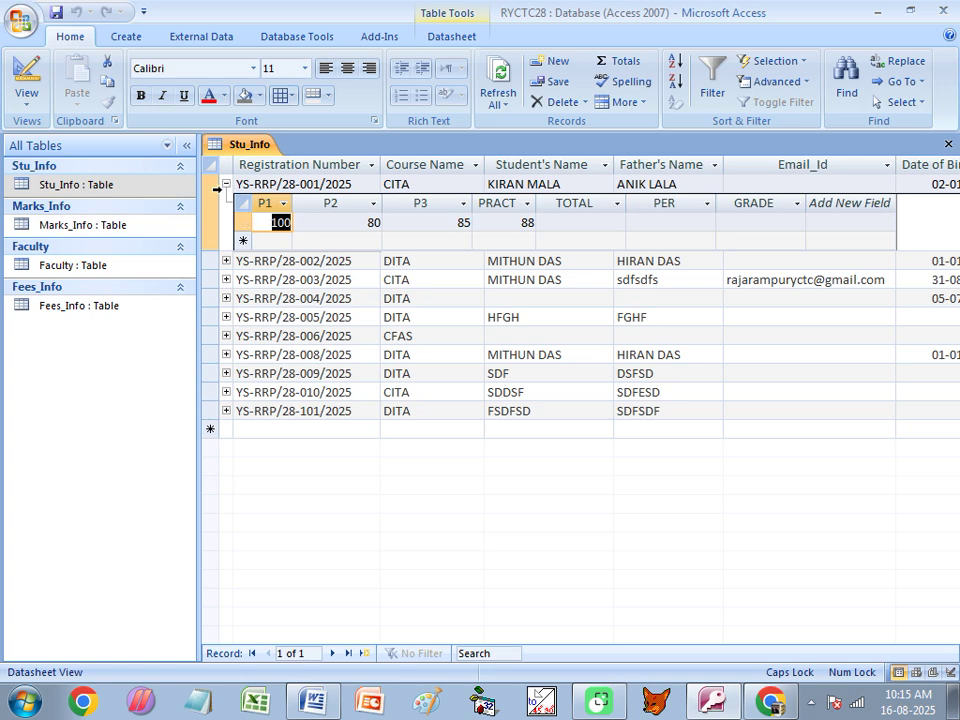
left_click(226, 185)
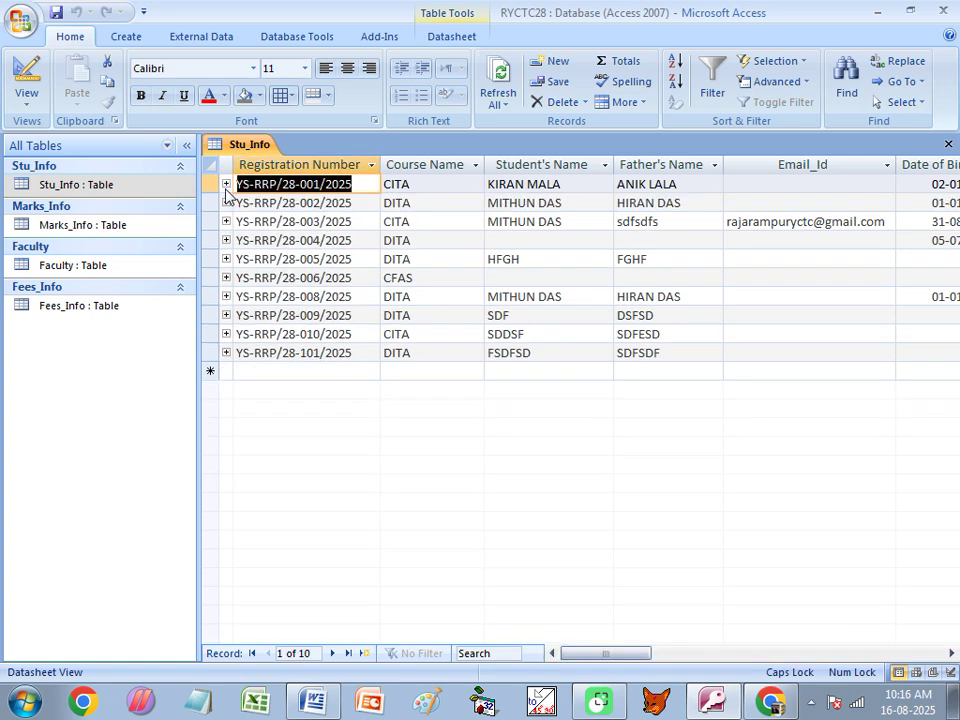
left_click(948, 143)
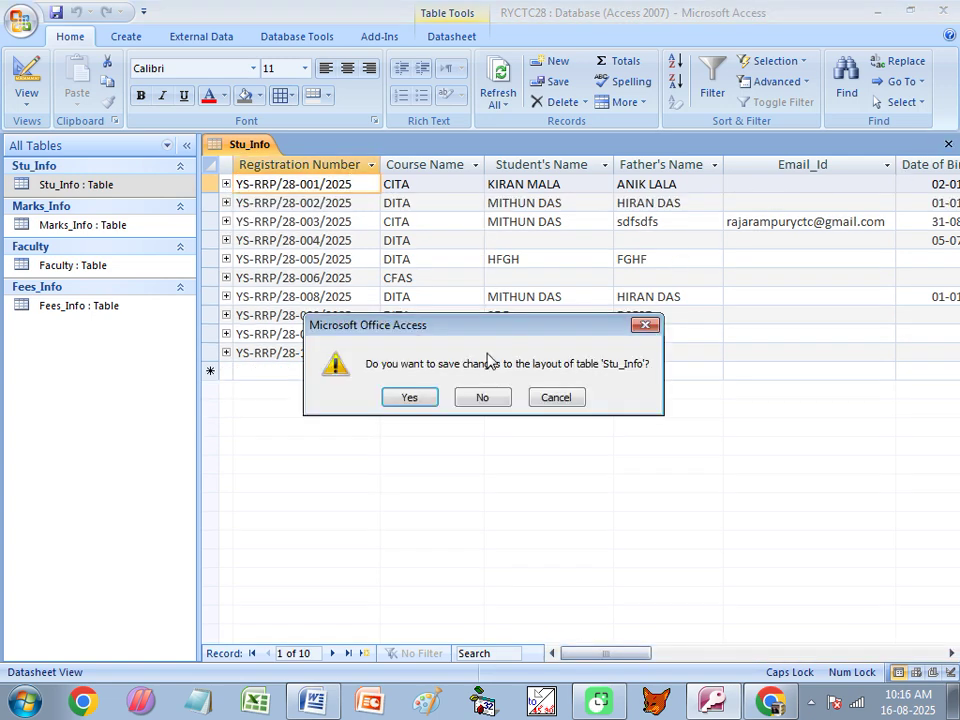
Save Stu_Info's layout, reopen it and confirm Fees_Info as its subdatasheet.
left_click(410, 397)
double_click(125, 188)
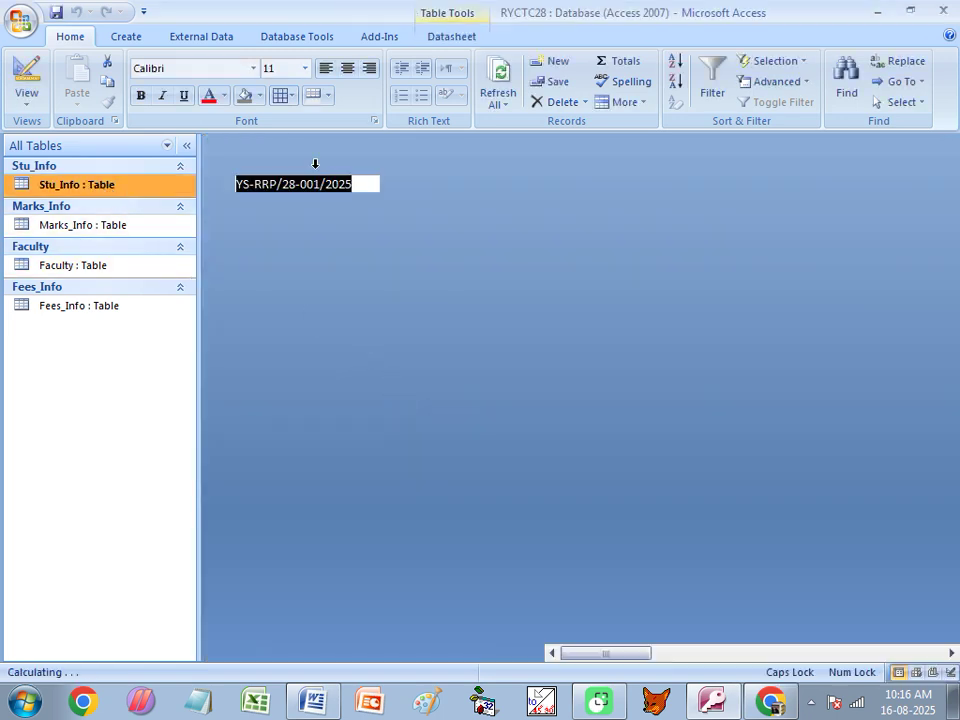
left_click(624, 102)
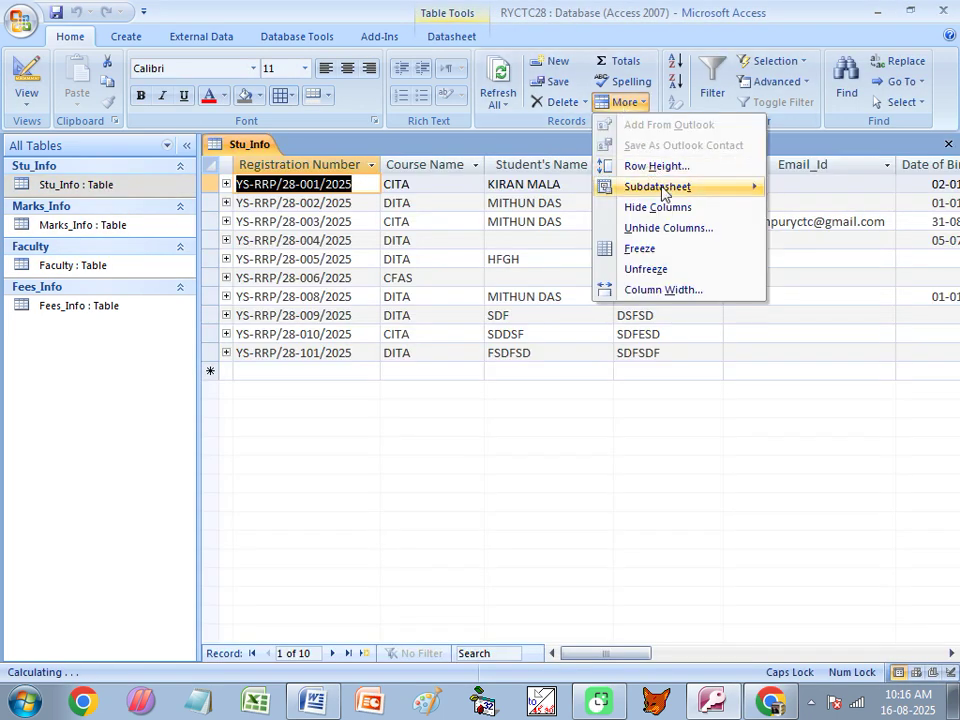
mouse_move(663, 188)
left_click(800, 190)
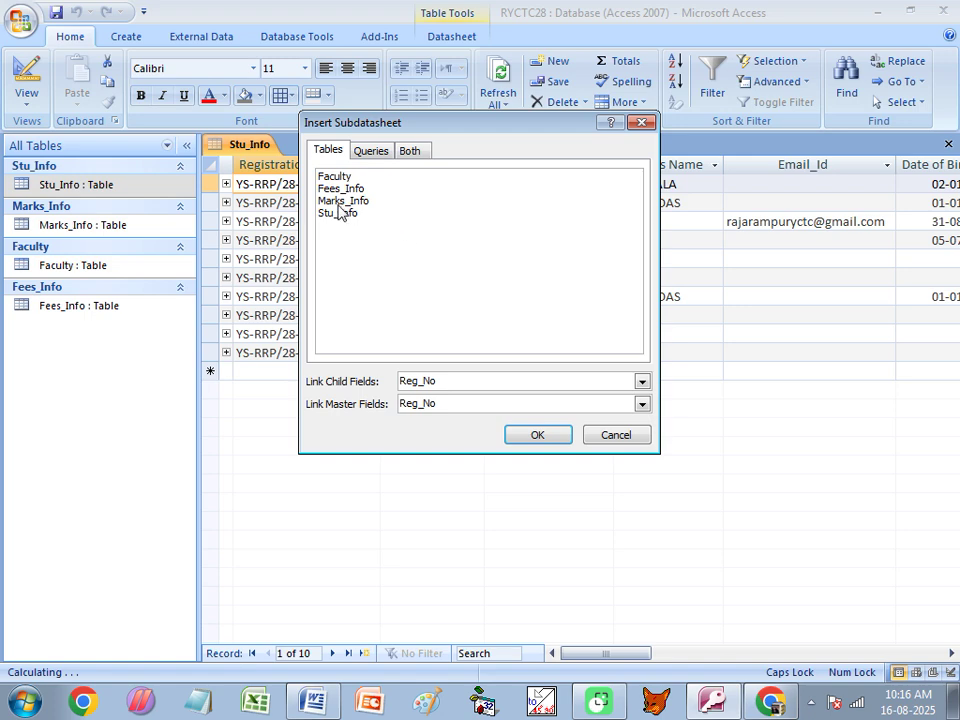
left_click(341, 189)
left_click(533, 436)
left_click(226, 185)
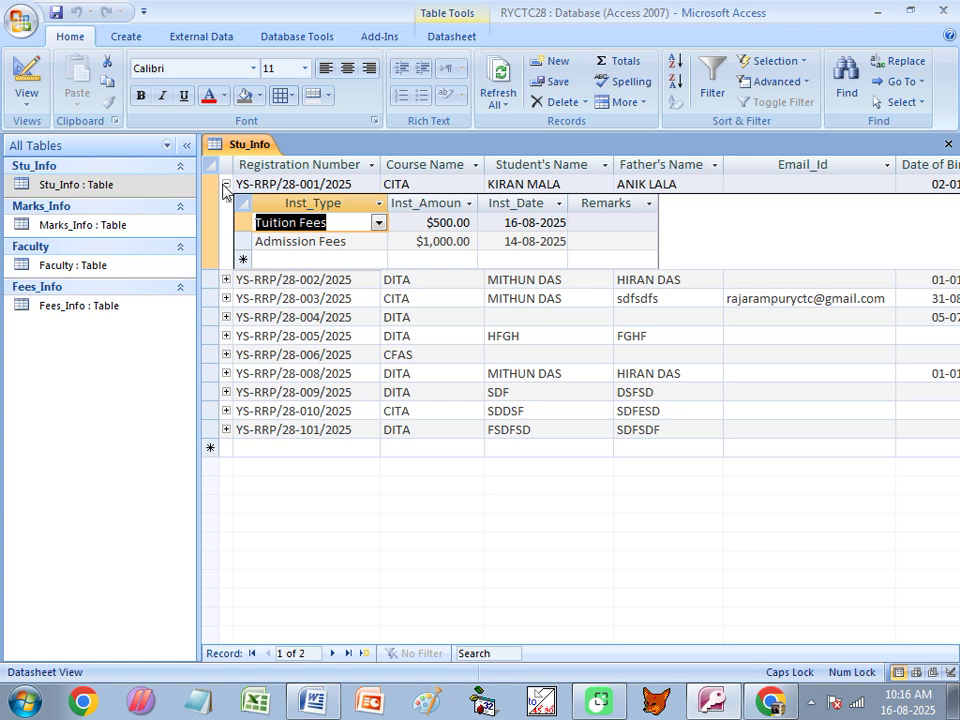
left_click(226, 186)
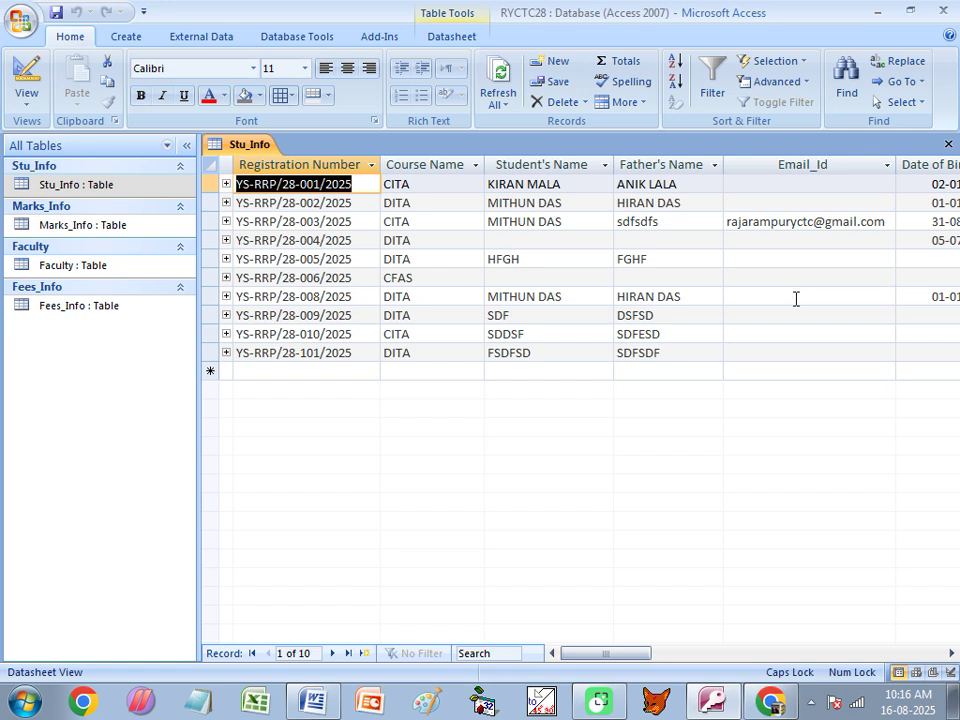
Fill row 4's and row 6's missing Student's Names with 'FFGFD' and 'GDFGFDGDF', then return to Word.
left_click(505, 246)
type("FFGFD")
left_click(562, 276)
type("GDFGFDGDF")
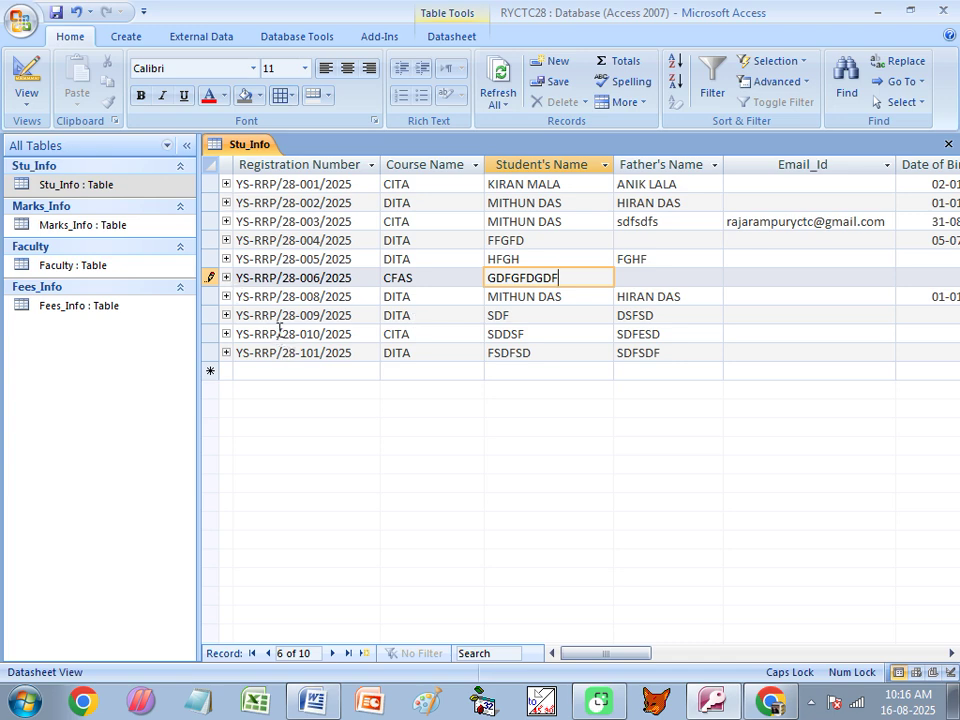
left_click(226, 296)
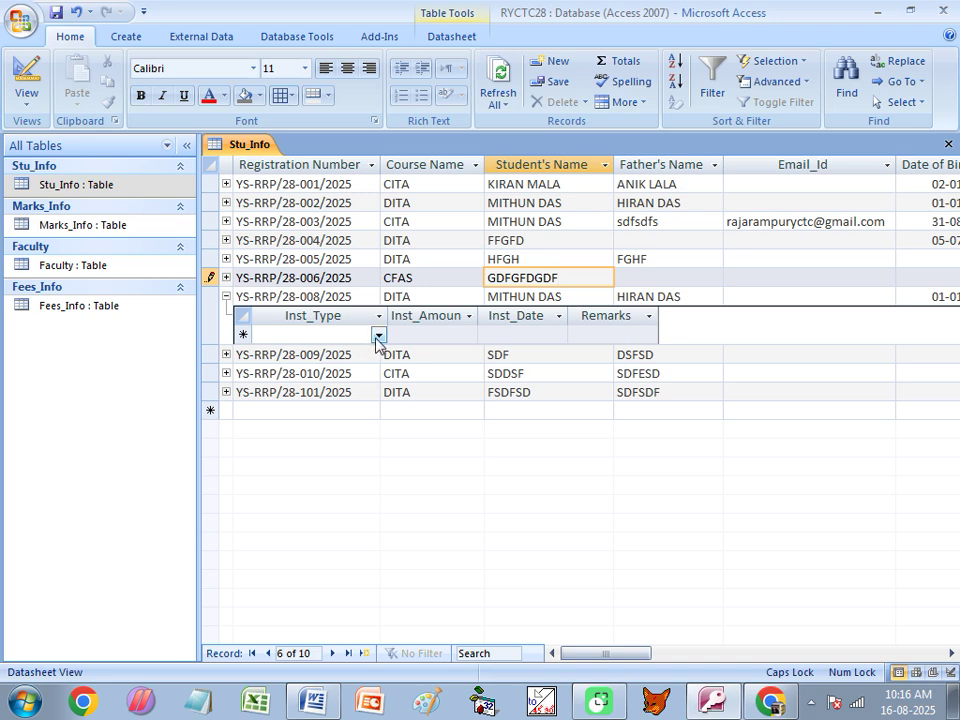
left_click(226, 296)
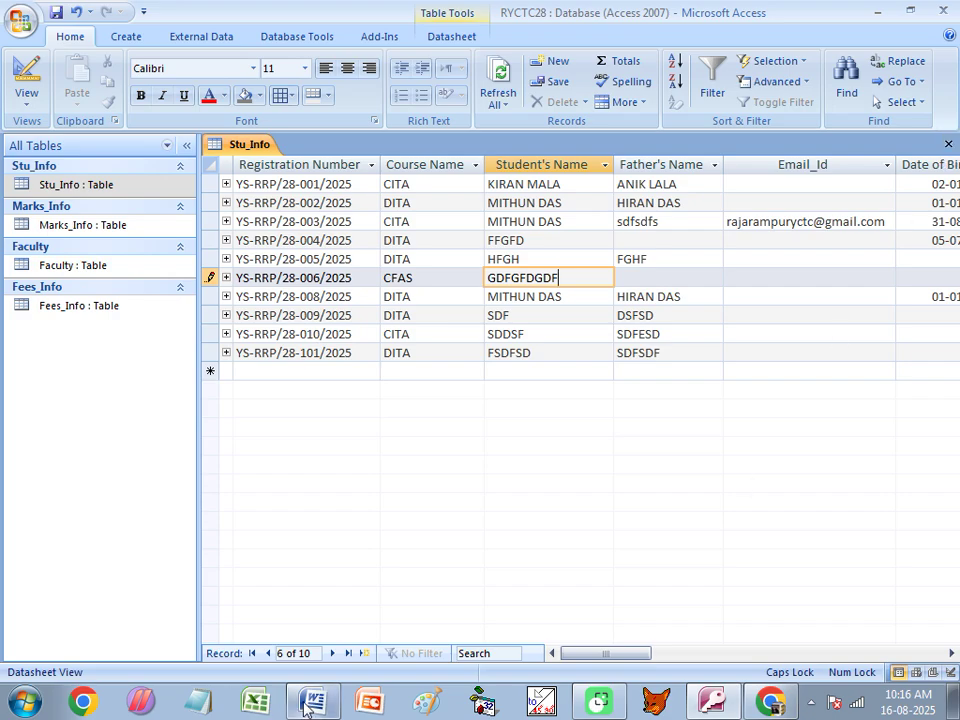
left_click(336, 702)
scroll(308, 370, "up", 12)
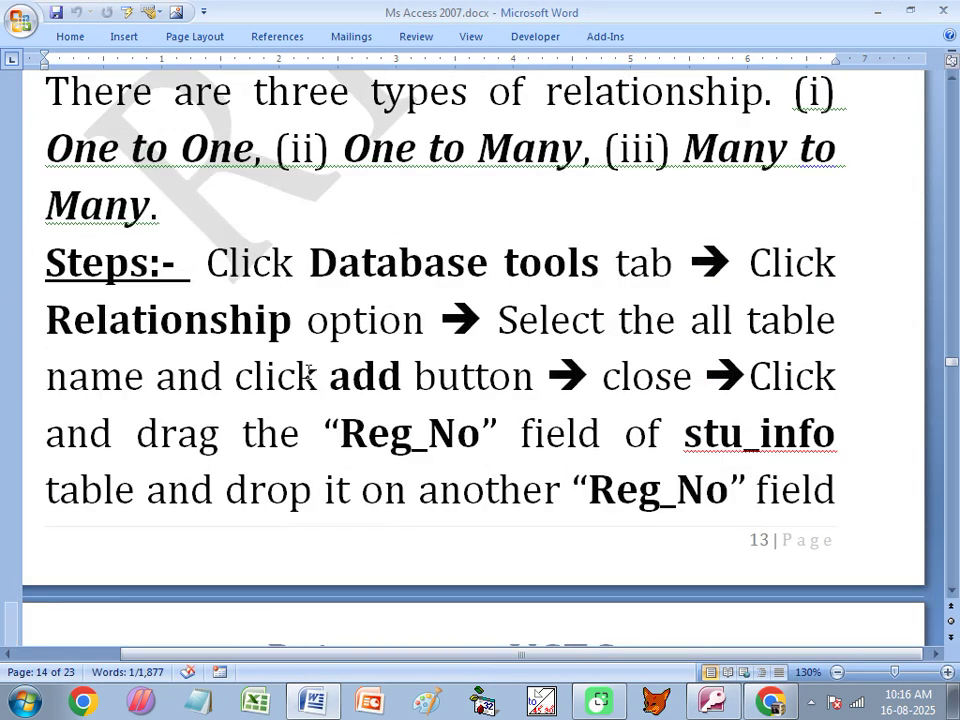